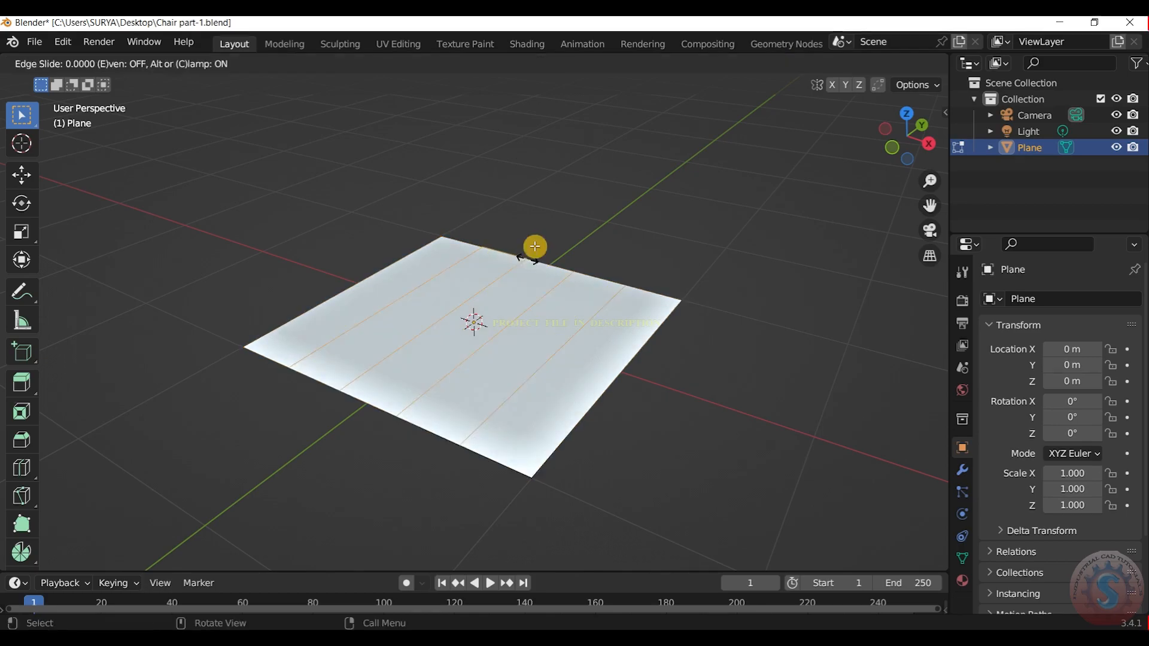
Divide the plane into a 5 by 5 grid using four loop cuts in each direction
{"action": "left_click", "coordinate": [564, 326]}
{"action": "right_click", "coordinate": [563, 326]}
{"action": "left_click", "coordinate": [626, 175]}
{"action": "left_click_drag", "start_coordinate": [907, 137], "coordinate": [930, 129]}
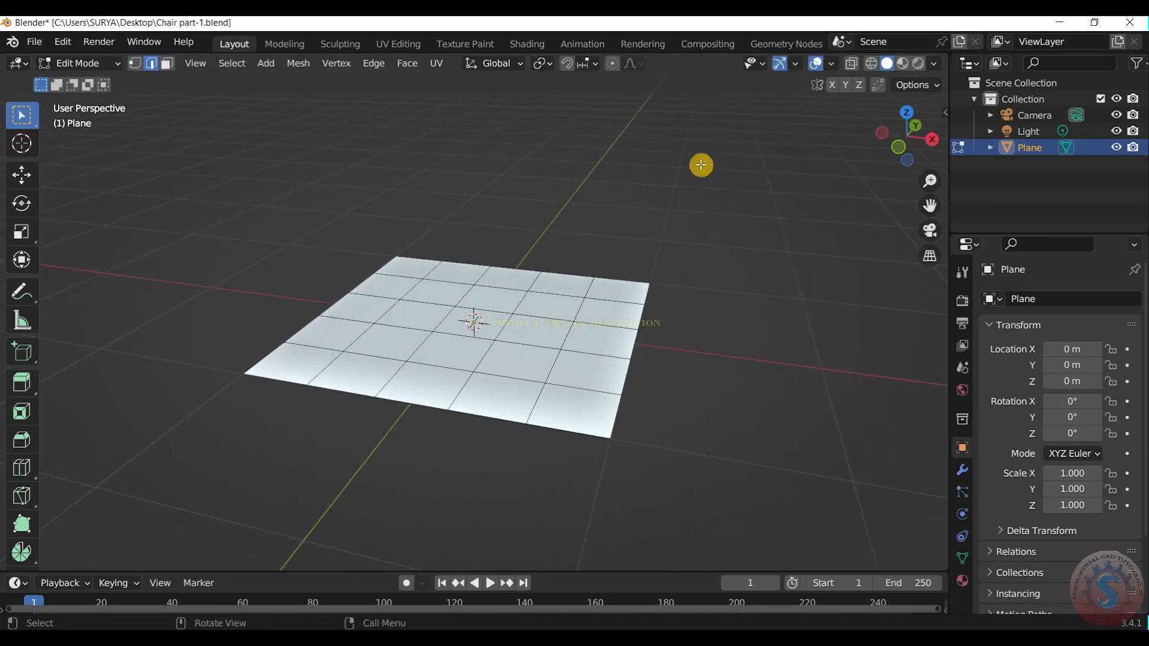
Enable proportional editing with the Smooth falloff
{"action": "left_click", "coordinate": [615, 61]}
{"action": "left_click", "coordinate": [642, 63]}
{"action": "left_click", "coordinate": [642, 63]}
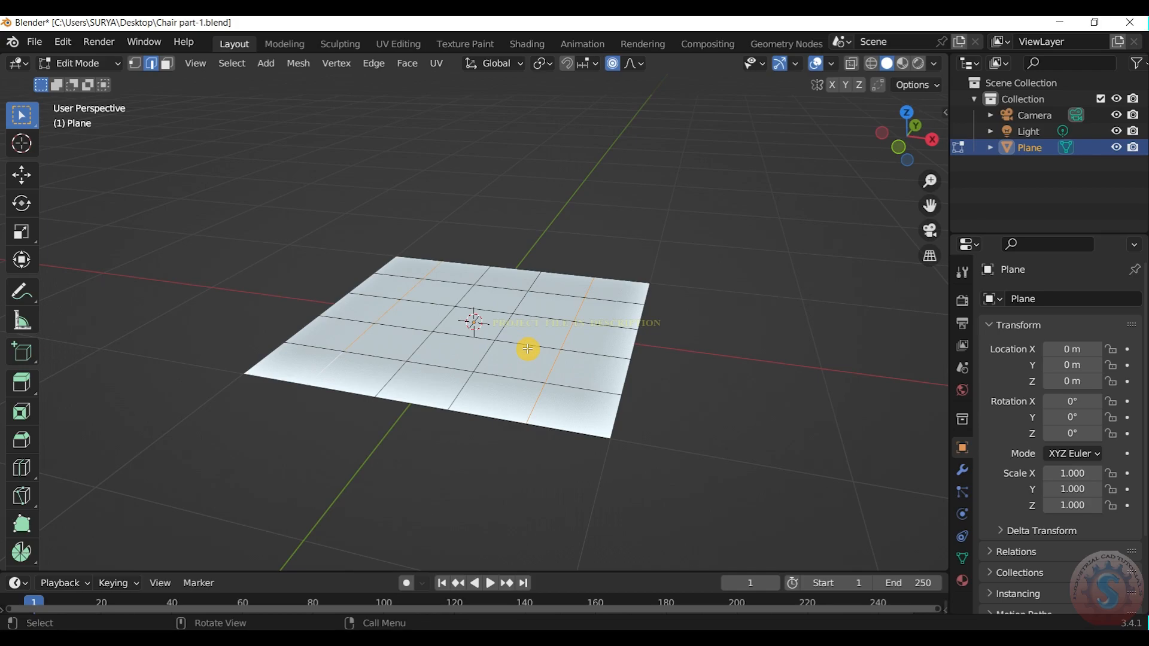
{"action": "key", "text": "g"}
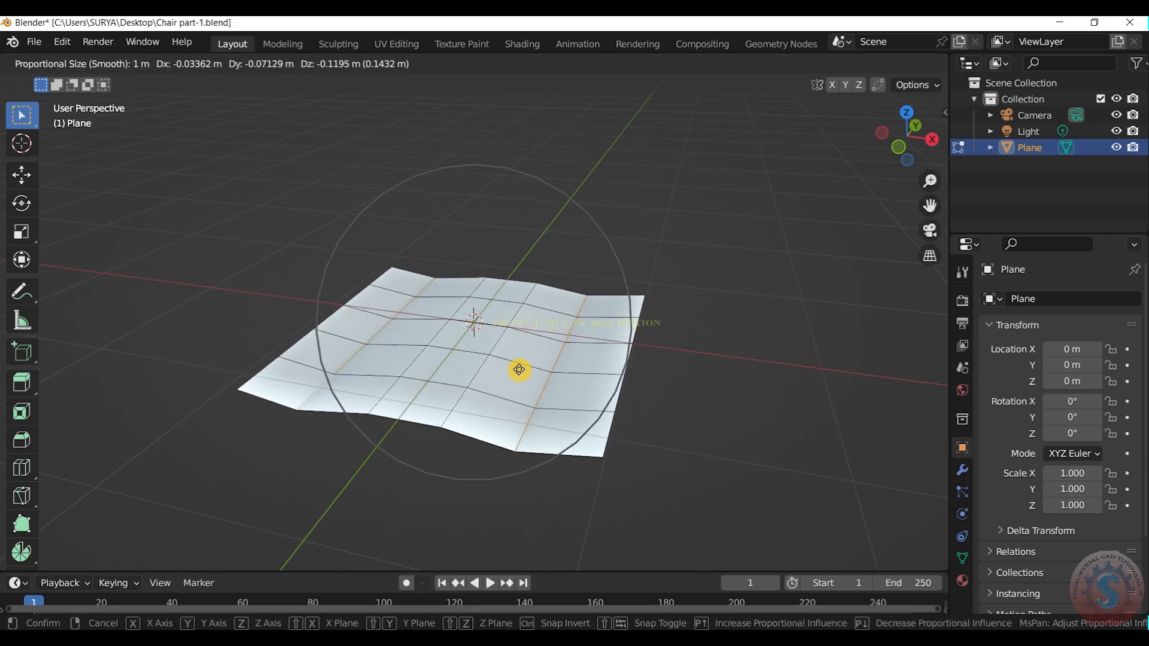
{"action": "right_click", "coordinate": [519, 370]}
{"action": "left_click", "coordinate": [687, 187]}
{"action": "scroll", "coordinate": [492, 305], "scroll_direction": "up", "scroll_amount": 1}
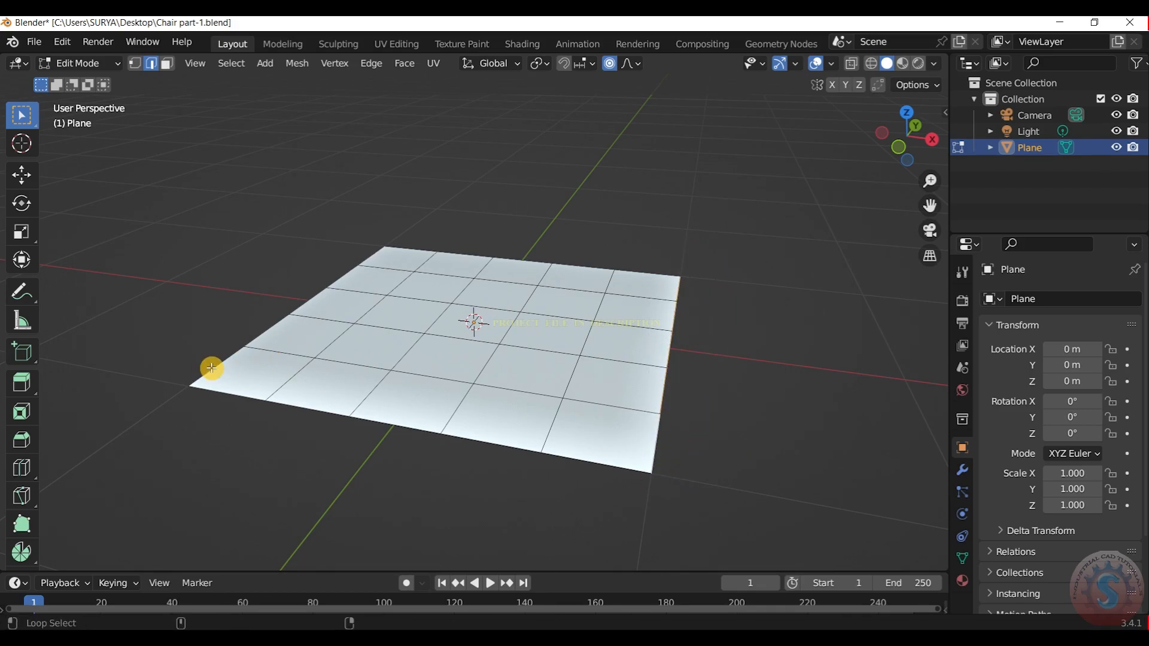
{"action": "key", "text": "g"}
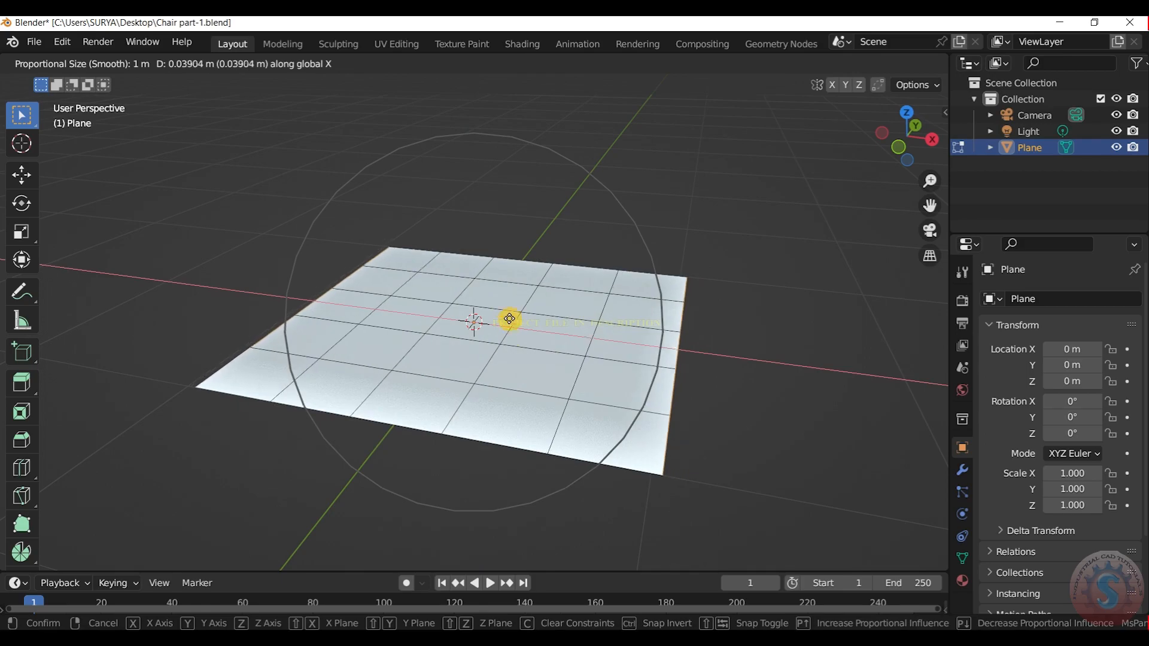
{"action": "key", "text": "z"}
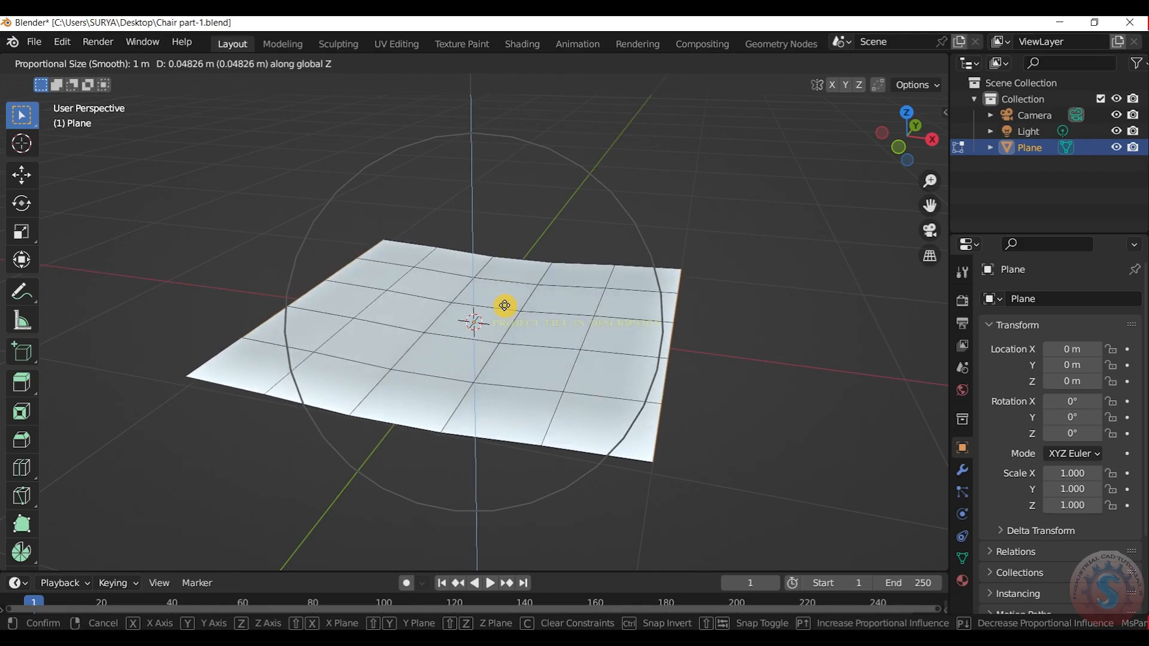
{"action": "scroll", "coordinate": [503, 295], "scroll_direction": "down", "scroll_amount": 6}
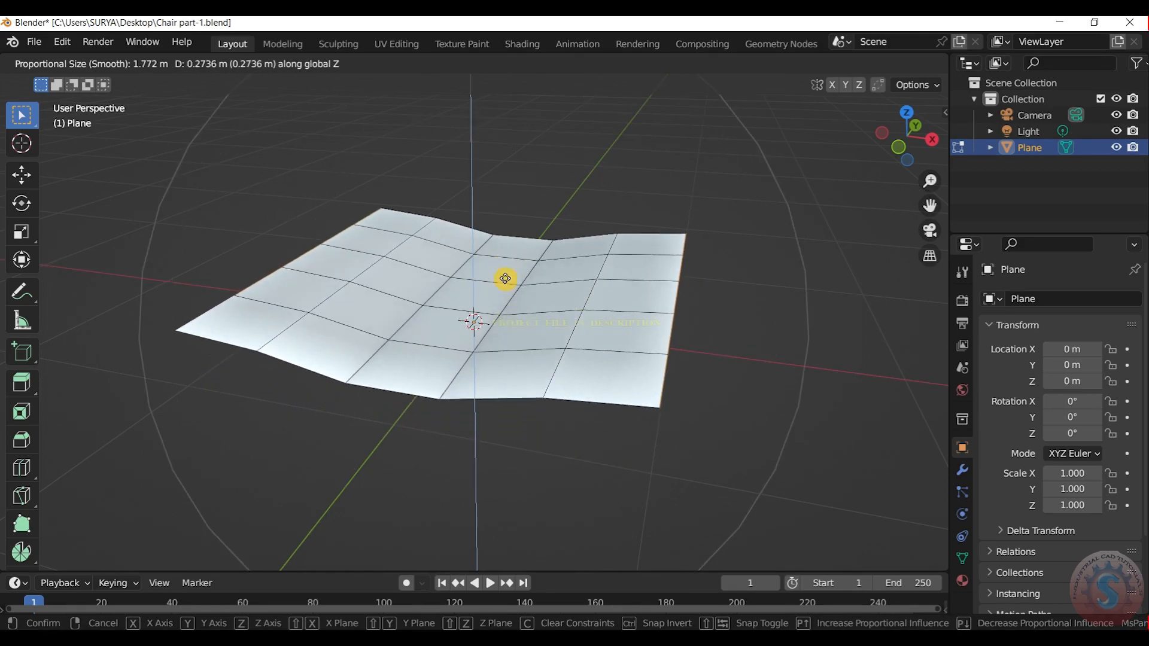
{"action": "key", "text": "Escape"}
Raise the plane's two opposite outer edges with proportional editing in front view to curve the seat, and check the shape in Object Mode
{"action": "key", "text": "KP_7"}
{"action": "key", "text": "KP_1"}
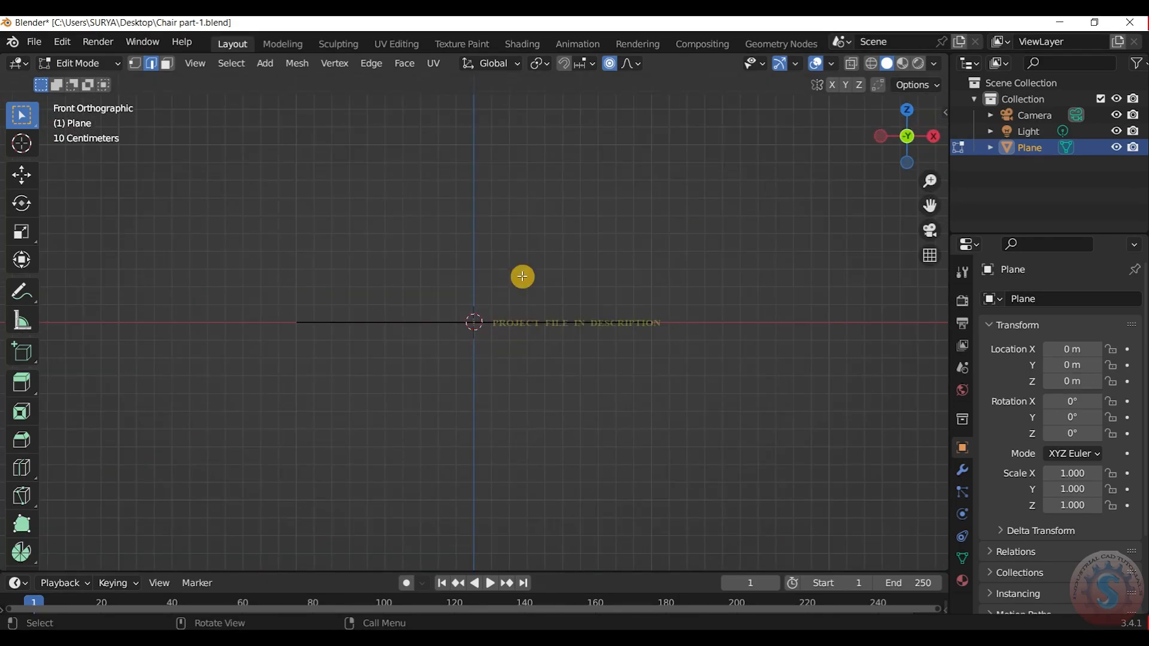
{"action": "key", "text": "g"}
{"action": "scroll", "coordinate": [529, 261], "scroll_direction": "up", "scroll_amount": 3}
{"action": "left_click", "coordinate": [529, 261]}
{"action": "left_click_drag", "start_coordinate": [924, 140], "coordinate": [892, 141]}
{"action": "left_click", "coordinate": [62, 63]}
{"action": "left_click", "coordinate": [77, 83]}
{"action": "left_click", "coordinate": [557, 148]}
{"action": "scroll", "coordinate": [556, 148], "scroll_direction": "up", "scroll_amount": 2}
{"action": "left_click", "coordinate": [103, 63]}
{"action": "left_click", "coordinate": [82, 99]}
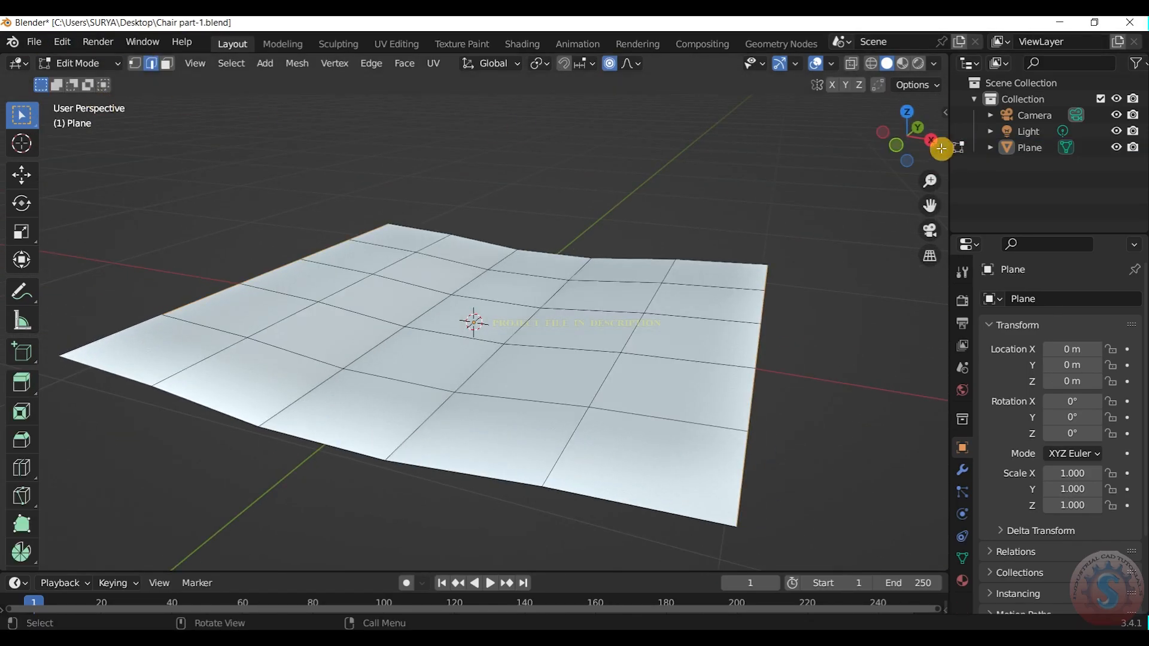
Extrude the entire curved mesh downward by about 0.08 m to give the seat thickness, and return to Object Mode
{"action": "key", "text": "a"}
{"action": "scroll", "coordinate": [682, 263], "scroll_direction": "down", "scroll_amount": 3}
{"action": "key", "text": "e"}
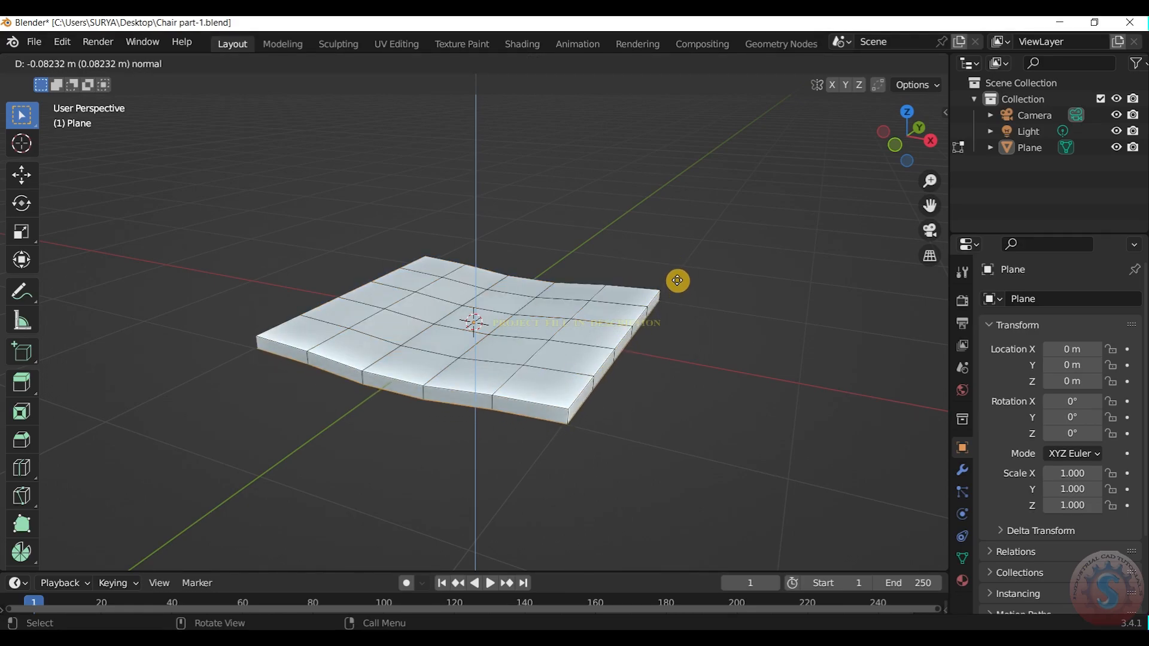
{"action": "left_click", "coordinate": [678, 283]}
{"action": "left_click", "coordinate": [65, 62]}
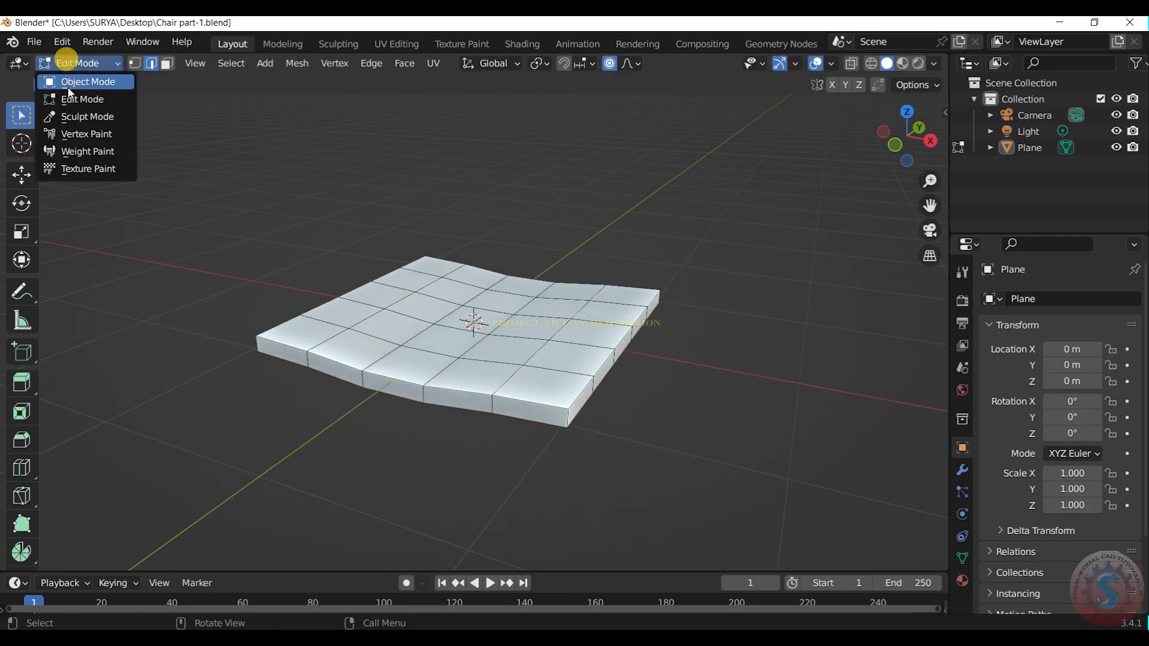
{"action": "left_click", "coordinate": [69, 83]}
Add a Subdivision Surface modifier to the seat with viewport and render levels of 4, and save the file
{"action": "mouse_move", "coordinate": [903, 136]}
{"action": "left_mouse_down"}
{"action": "mouse_move", "coordinate": [826, 117]}
{"action": "mouse_move", "coordinate": [887, 131]}
{"action": "left_mouse_up"}
{"action": "left_click", "coordinate": [520, 436]}
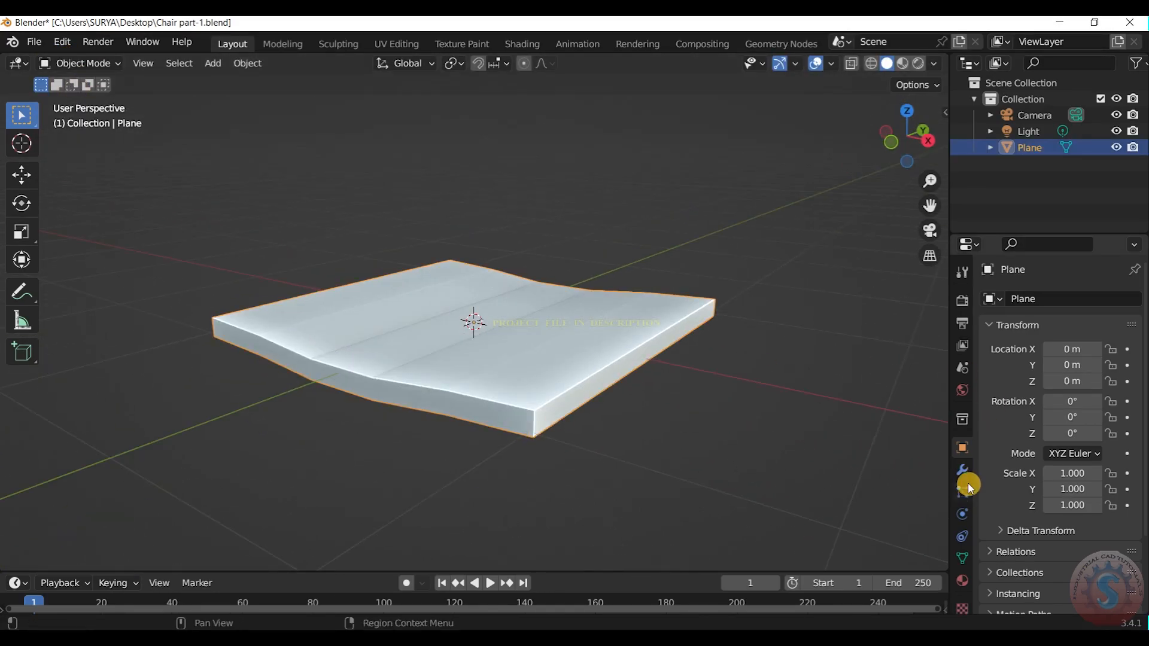
{"action": "left_click", "coordinate": [962, 471]}
{"action": "left_click", "coordinate": [1020, 299]}
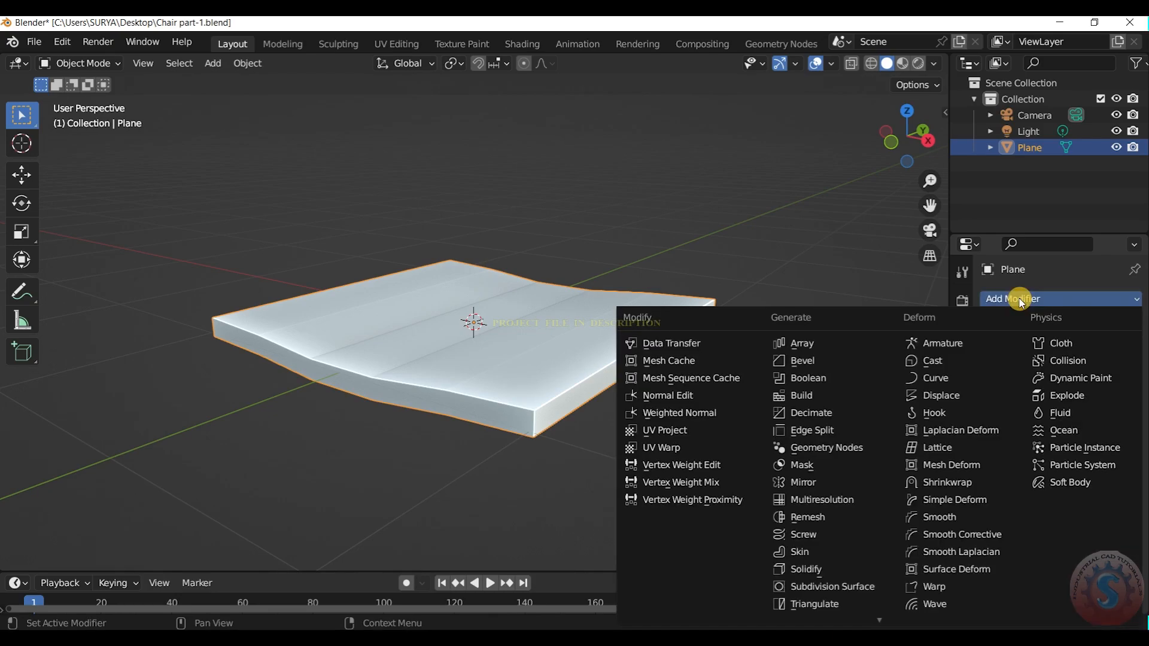
{"action": "left_click", "coordinate": [847, 589]}
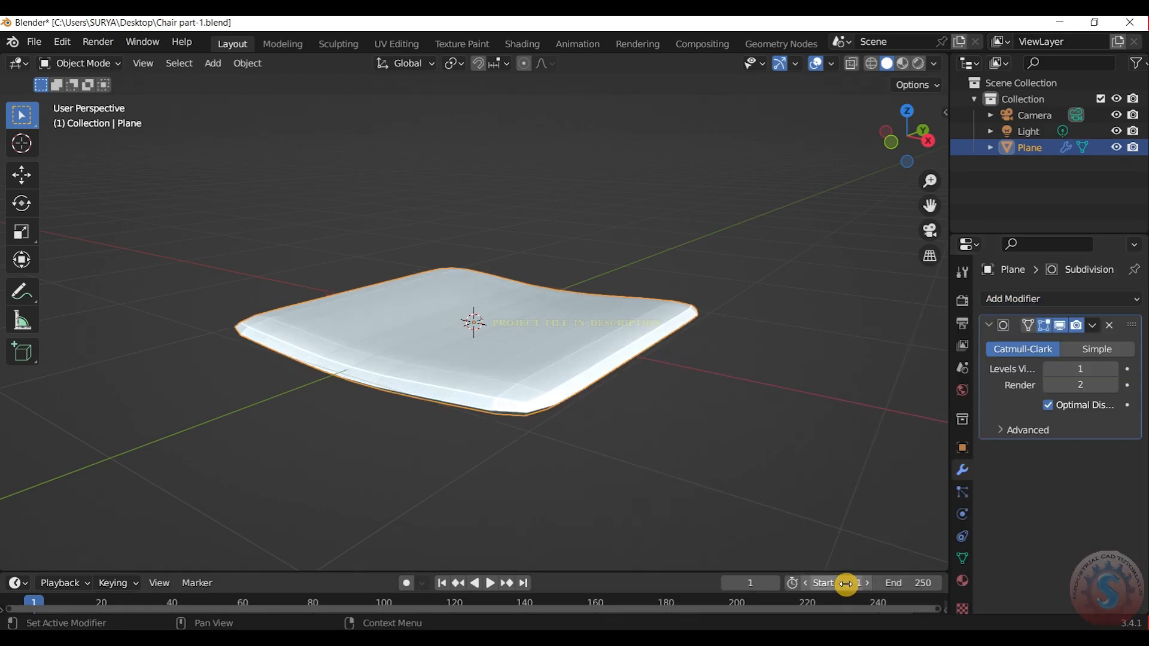
{"action": "key", "text": "Return"}
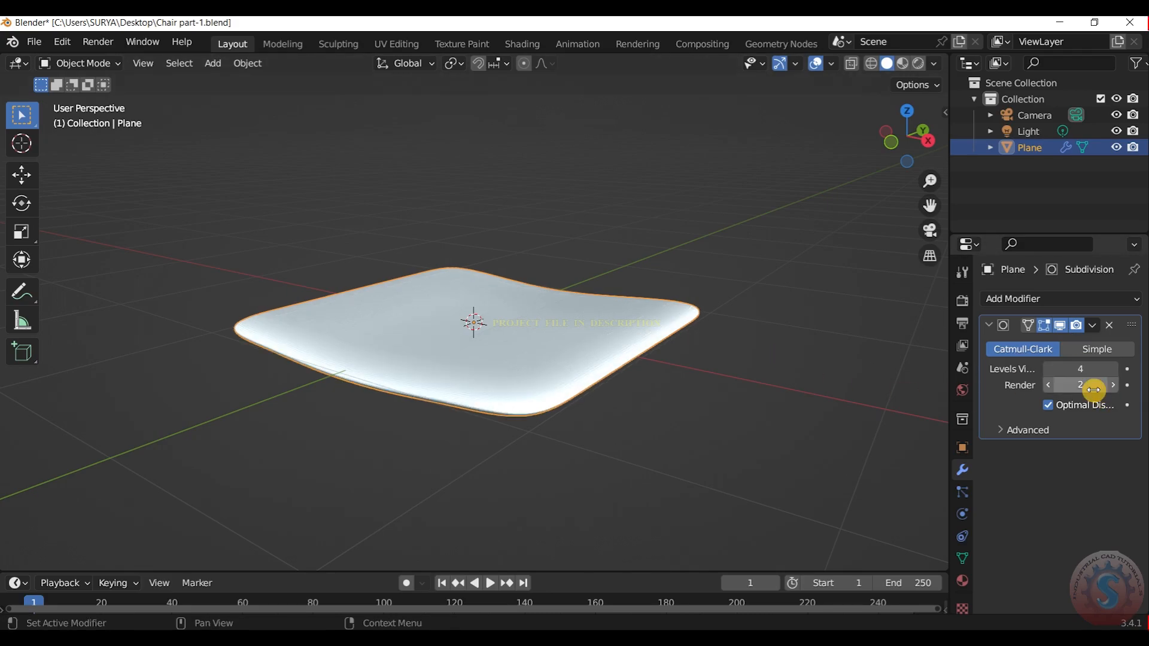
{"action": "left_click", "coordinate": [37, 41]}
{"action": "left_click", "coordinate": [56, 146]}
Apply smooth shading to the seat and save the file
{"action": "left_click_drag", "start_coordinate": [910, 135], "coordinate": [873, 197]}
{"action": "scroll", "coordinate": [918, 145], "scroll_direction": "down", "scroll_amount": 4}
{"action": "left_click", "coordinate": [520, 320]}
{"action": "right_click", "coordinate": [509, 322]}
{"action": "left_click", "coordinate": [509, 322]}
{"action": "left_click", "coordinate": [843, 224]}
{"action": "scroll", "coordinate": [846, 220], "scroll_direction": "up", "scroll_amount": 2}
{"action": "scroll", "coordinate": [908, 130], "scroll_direction": "down", "scroll_amount": 2}
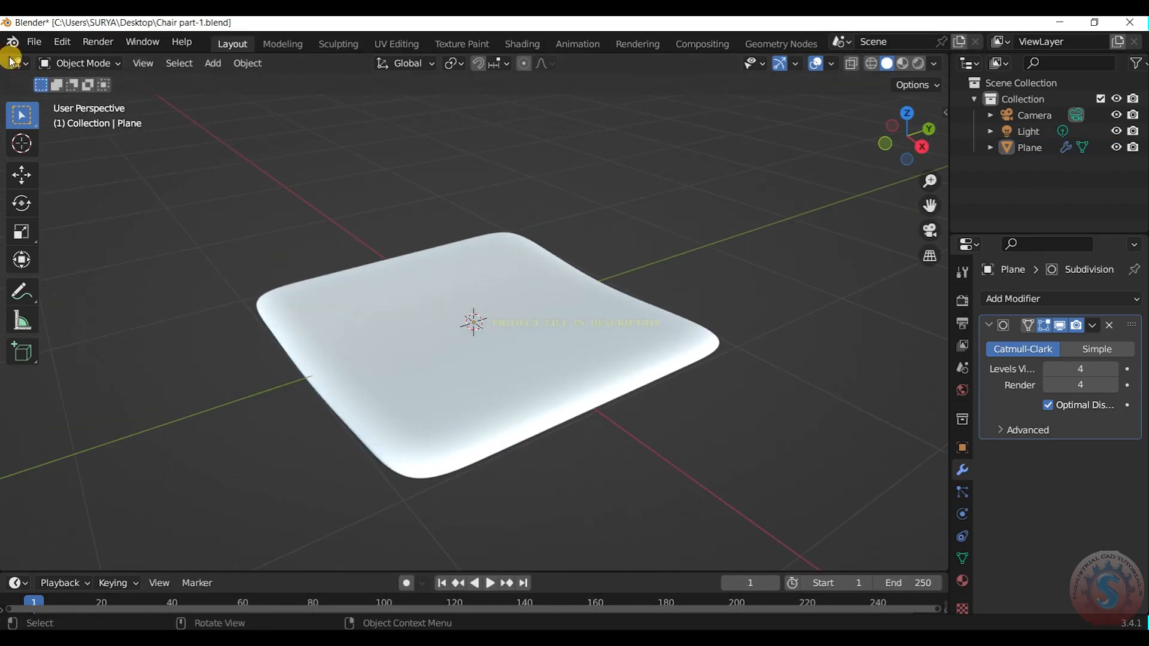
{"action": "key", "text": "ctrl+s"}
Try to extrude the full middle strip of underside faces downward by about 0.1 m
{"action": "scroll", "coordinate": [897, 149], "scroll_direction": "up", "scroll_amount": 2}
{"action": "left_click_drag", "start_coordinate": [896, 149], "coordinate": [868, 84]}
{"action": "left_click", "coordinate": [90, 64]}
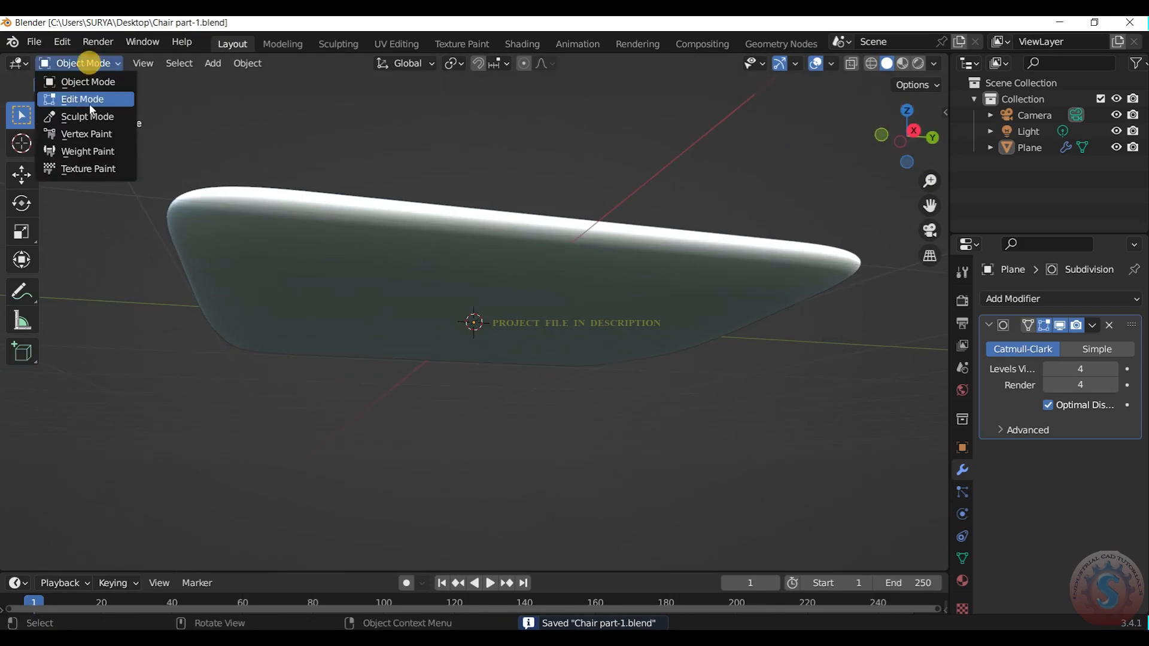
{"action": "left_click", "coordinate": [91, 99]}
{"action": "scroll", "coordinate": [897, 124], "scroll_direction": "down", "scroll_amount": 4}
{"action": "left_click_drag", "start_coordinate": [901, 127], "coordinate": [607, 322]}
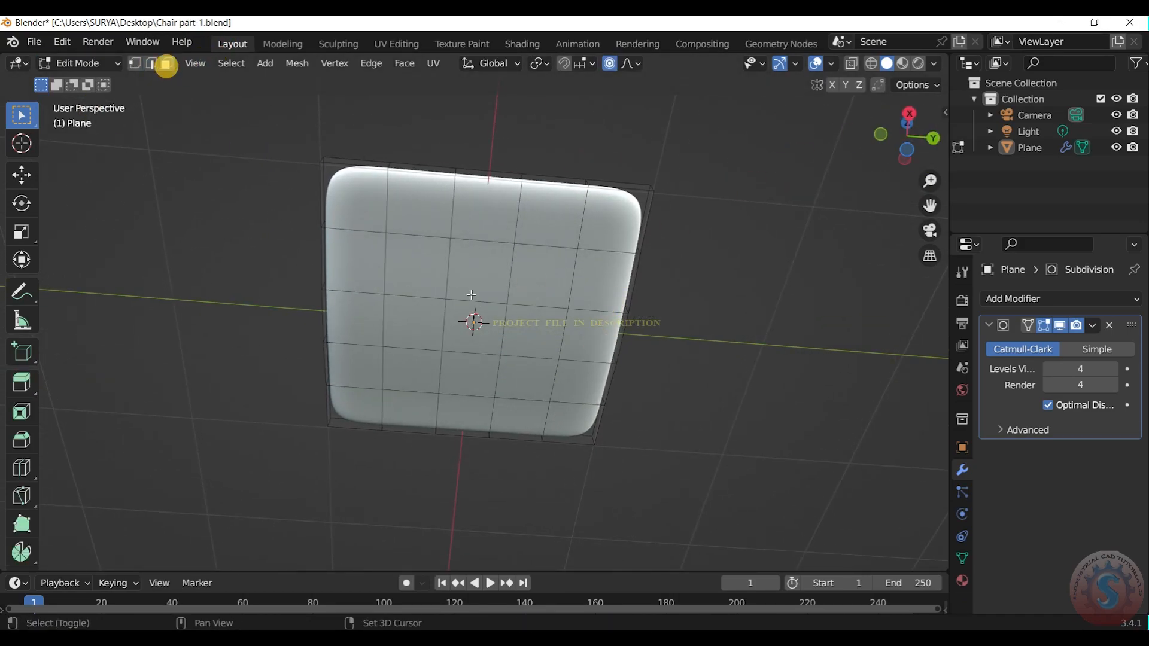
{"action": "left_click", "coordinate": [473, 331], "text": "shift"}
{"action": "left_click", "coordinate": [413, 333], "text": "shift"}
{"action": "left_click", "coordinate": [359, 322], "text": "shift"}
{"action": "left_click_drag", "start_coordinate": [912, 143], "coordinate": [912, 188]}
{"action": "key", "text": "e"}
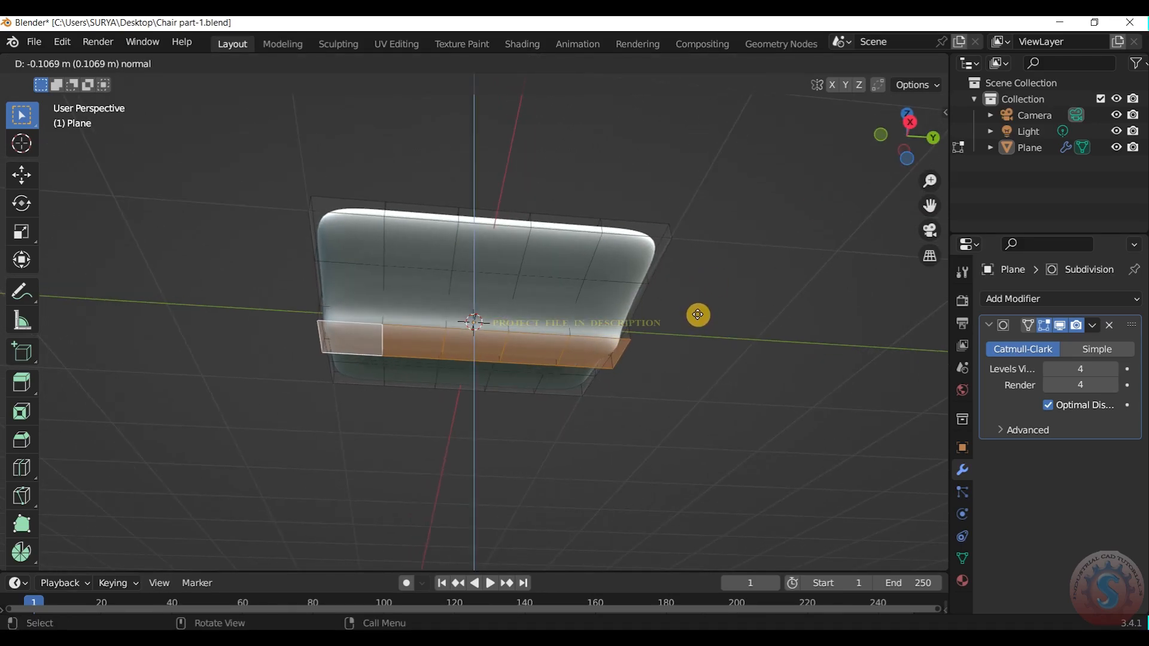
{"action": "left_click", "coordinate": [697, 307]}
{"action": "scroll", "coordinate": [740, 226], "scroll_direction": "up", "scroll_amount": 2}
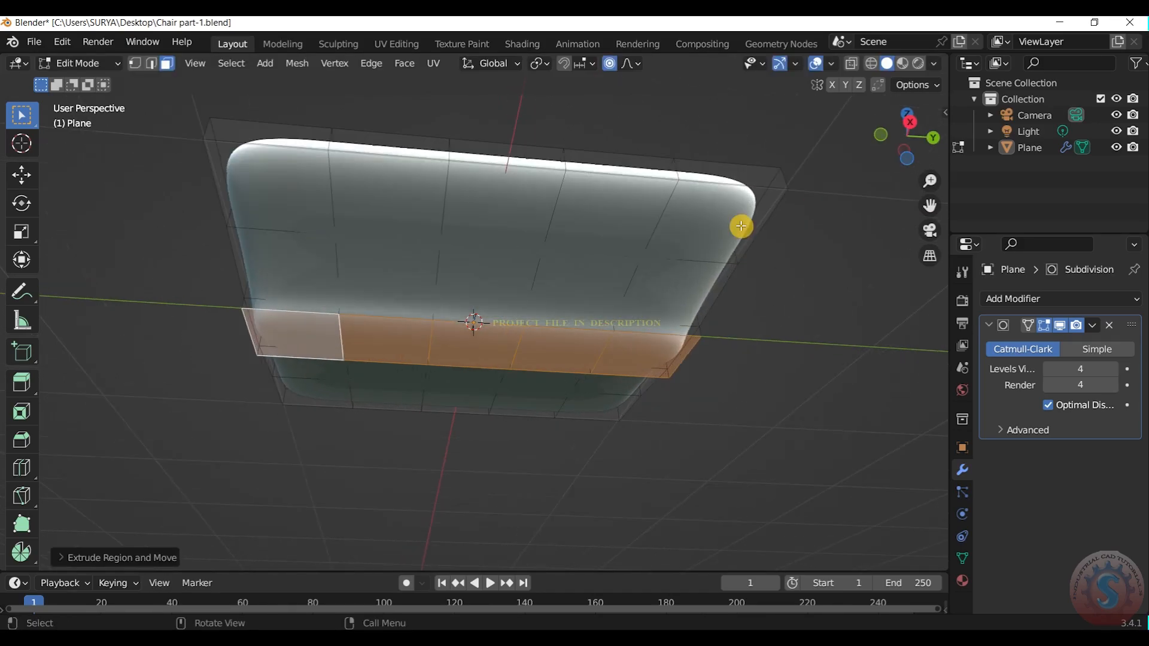
Try a loop cut around the extruded underside strip and inspect it in Object Mode
{"action": "double_click", "coordinate": [244, 301]}
{"action": "left_click", "coordinate": [77, 68]}
{"action": "left_click", "coordinate": [87, 84]}
{"action": "scroll", "coordinate": [575, 179], "scroll_direction": "down", "scroll_amount": 4}
{"action": "left_click_drag", "start_coordinate": [910, 139], "coordinate": [888, 63]}
Select four adjacent faces of the seat's middle underside strip, starting at one edge, and extrude them downward
{"action": "key", "text": "Tab"}
{"action": "left_click_drag", "start_coordinate": [888, 142], "coordinate": [877, 175]}
{"action": "left_click", "coordinate": [379, 294], "text": "ctrl"}
{"action": "left_click", "coordinate": [861, 170]}
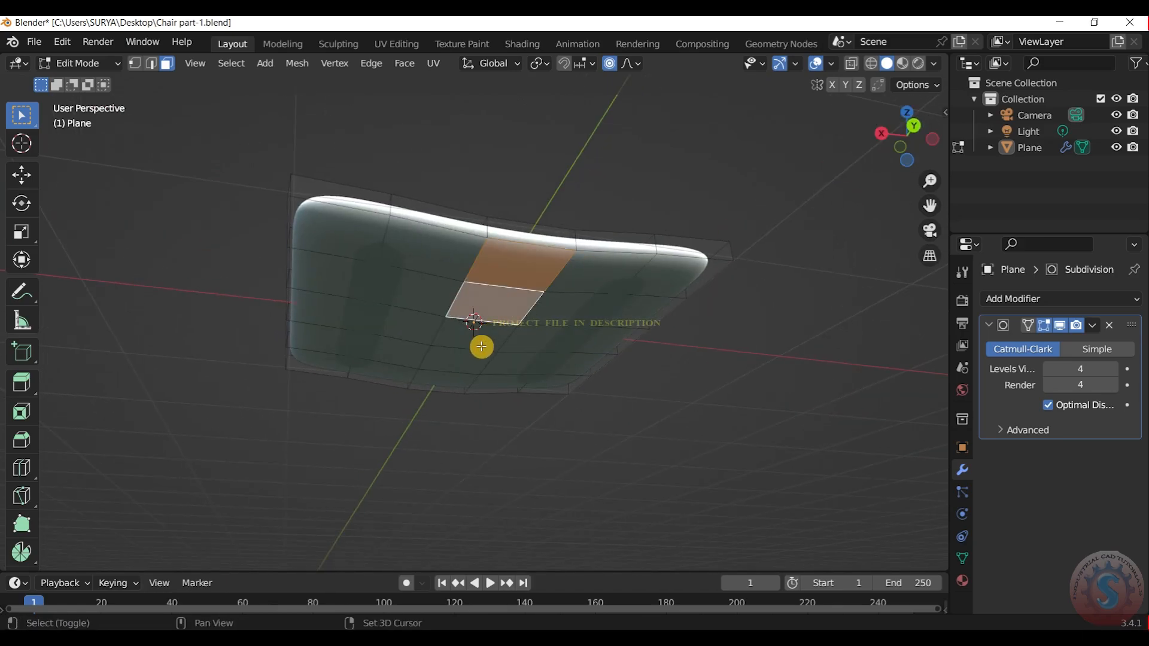
{"action": "middle_click_drag", "start_coordinate": [670, 282], "coordinate": [703, 242]}
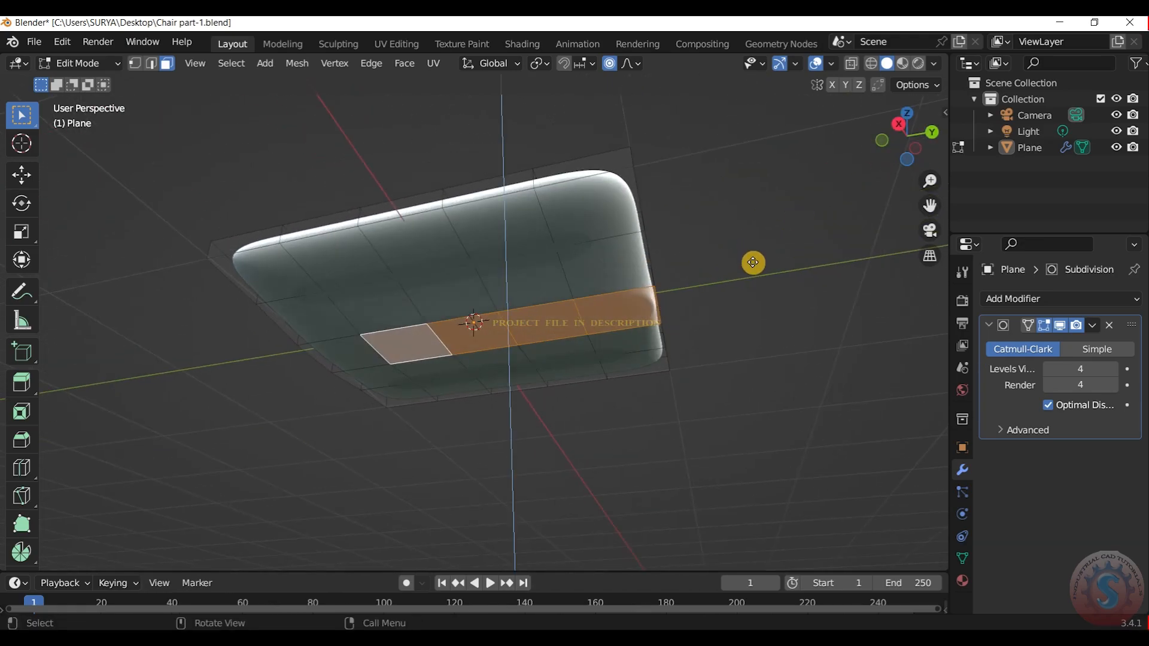
{"action": "key", "text": "e"}
{"action": "left_click", "coordinate": [752, 266]}
{"action": "scroll", "coordinate": [755, 263], "scroll_direction": "up", "scroll_amount": 1}
{"action": "left_click_drag", "start_coordinate": [893, 158], "coordinate": [889, 187]}
{"action": "scroll", "coordinate": [526, 338], "scroll_direction": "up", "scroll_amount": 2}
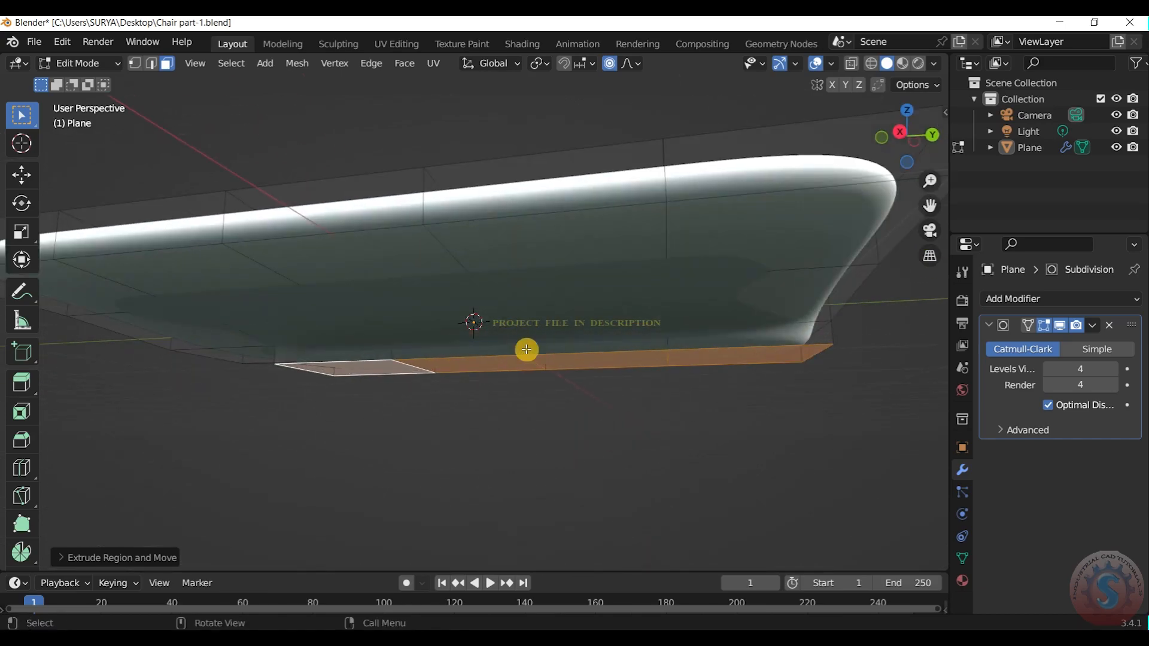
Add a loop cut around the base of the extruded underside strip and check the result in Object Mode
{"action": "left_click", "coordinate": [272, 355]}
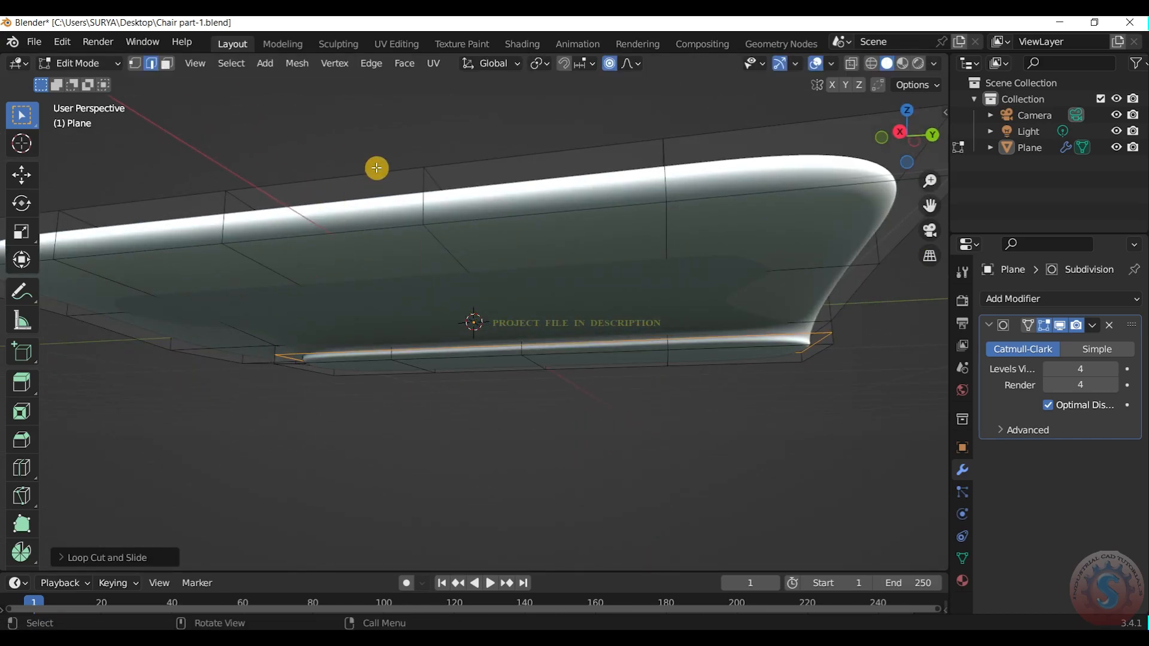
{"action": "left_click", "coordinate": [78, 63]}
{"action": "left_click", "coordinate": [84, 80]}
{"action": "left_click_drag", "start_coordinate": [956, 134], "coordinate": [886, 141]}
{"action": "left_click", "coordinate": [110, 62]}
{"action": "left_click", "coordinate": [100, 101]}
{"action": "key", "text": "KP_3"}
{"action": "left_click", "coordinate": [72, 63]}
{"action": "left_click", "coordinate": [75, 82]}
Duplicate the seat in right view and place the copy about 0.6 m higher along the Z axis
{"action": "left_click", "coordinate": [612, 340]}
{"action": "scroll", "coordinate": [645, 310], "scroll_direction": "down", "scroll_amount": 3}
{"action": "key", "text": "KP_1"}
{"action": "key", "text": "KP_3"}
{"action": "key", "text": "shift+d"}
{"action": "key", "text": "z"}
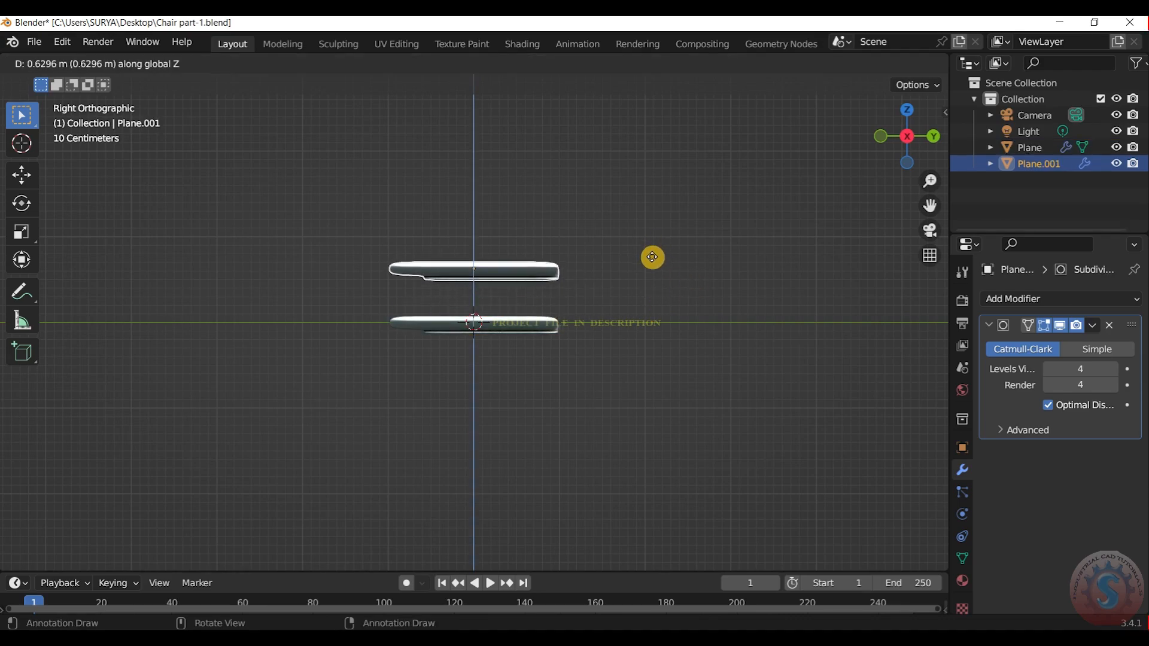
{"action": "left_click", "coordinate": [652, 261]}
Rotate the duplicated seat in right view to a steep backrest angle
{"action": "key", "text": "r"}
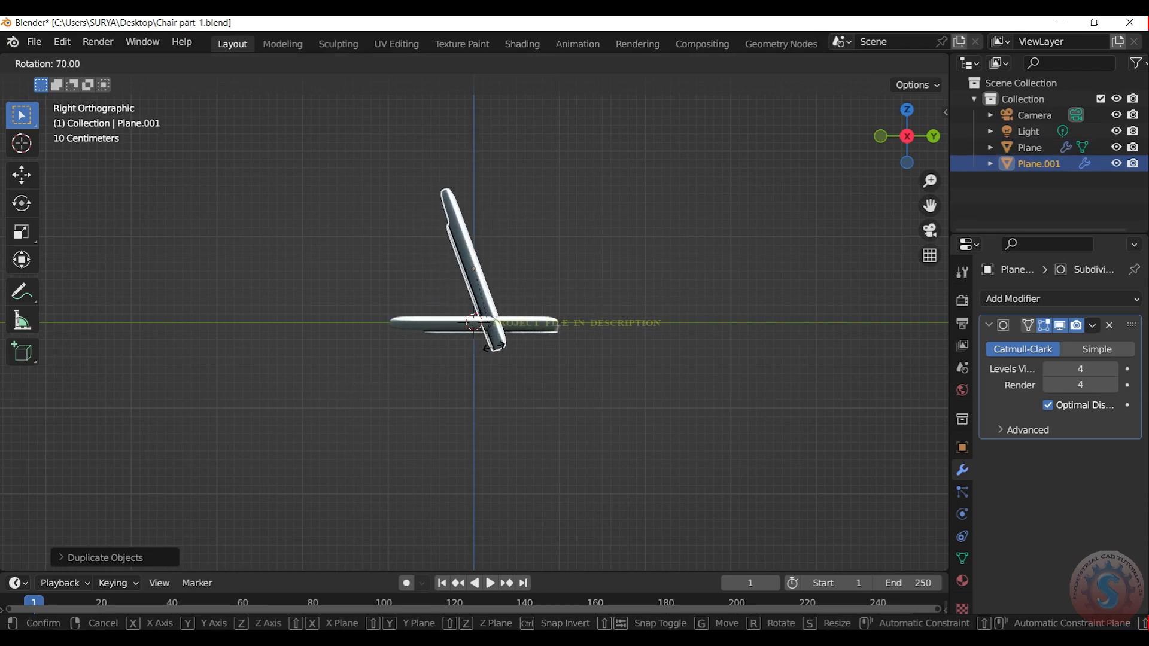
{"action": "left_click", "coordinate": [484, 347]}
{"action": "left_click", "coordinate": [615, 287]}
{"action": "left_click_drag", "start_coordinate": [903, 137], "coordinate": [859, 219]}
{"action": "scroll", "coordinate": [426, 295], "scroll_direction": "up", "scroll_amount": 2}
{"action": "scroll", "coordinate": [431, 293], "scroll_direction": "down", "scroll_amount": 2}
{"action": "scroll", "coordinate": [439, 292], "scroll_direction": "up", "scroll_amount": 2}
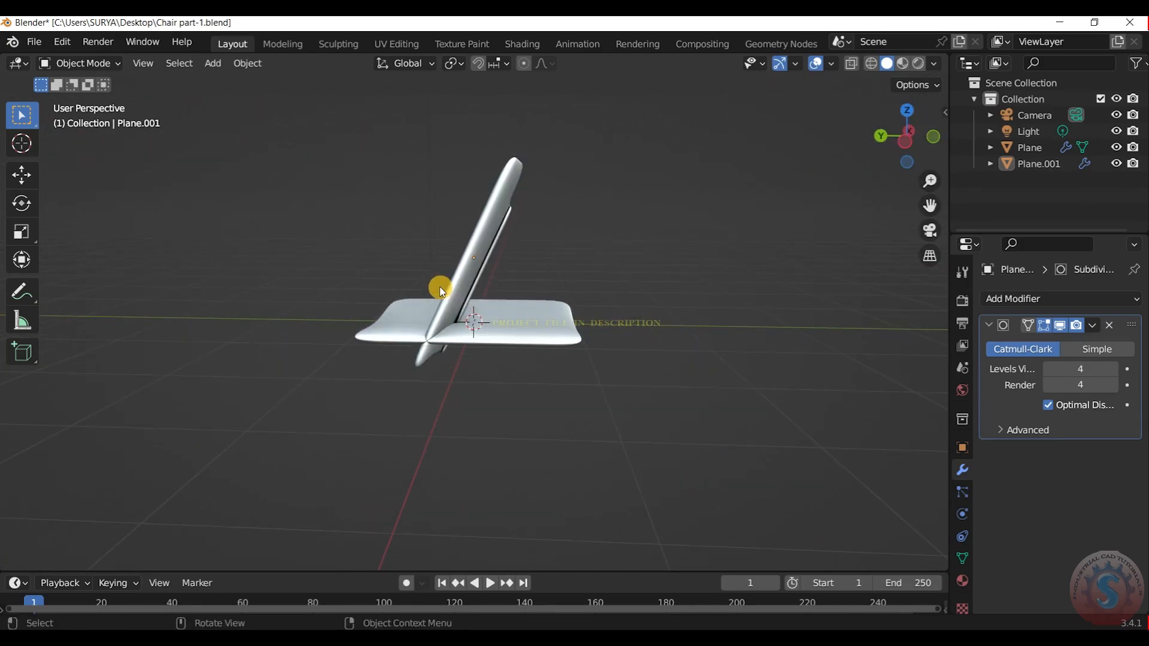
Move the backrest about -1.5 m along Y and adjust its height along Z to meet the seat's rear edge
{"action": "key", "text": "g"}
{"action": "key", "text": "y"}
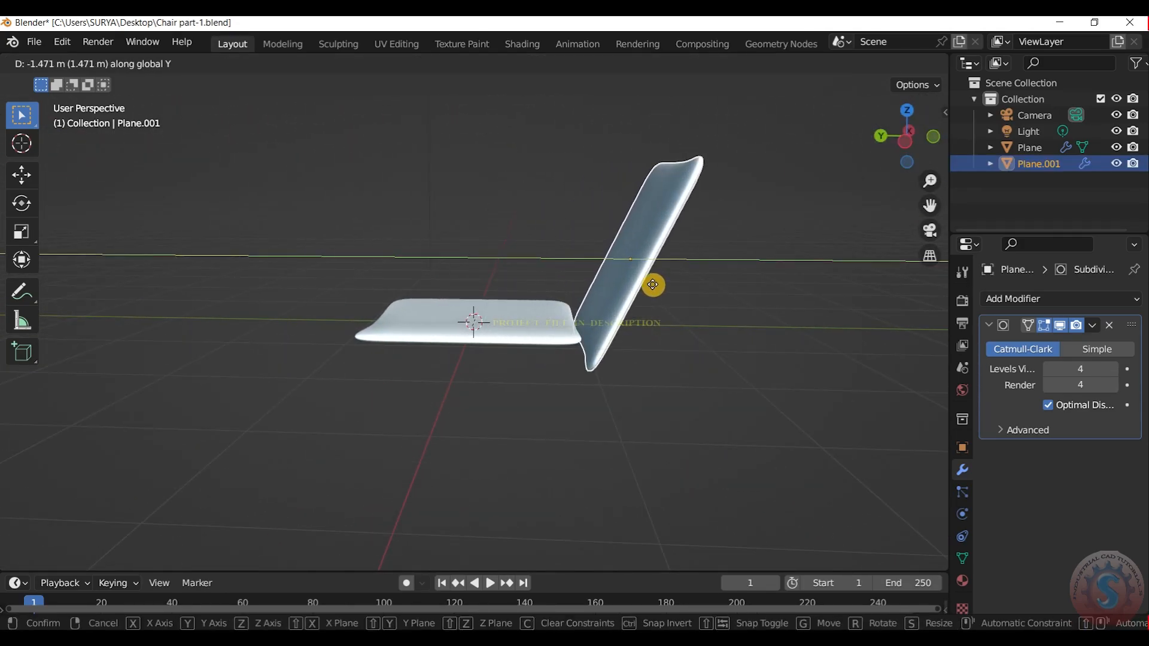
{"action": "left_click", "coordinate": [650, 299]}
{"action": "key", "text": "g"}
{"action": "key", "text": "z"}
{"action": "left_click", "coordinate": [623, 270]}
{"action": "left_click", "coordinate": [754, 245]}
{"action": "left_click_drag", "start_coordinate": [913, 133], "coordinate": [1032, 90]}
{"action": "scroll", "coordinate": [912, 129], "scroll_direction": "up", "scroll_amount": 2}
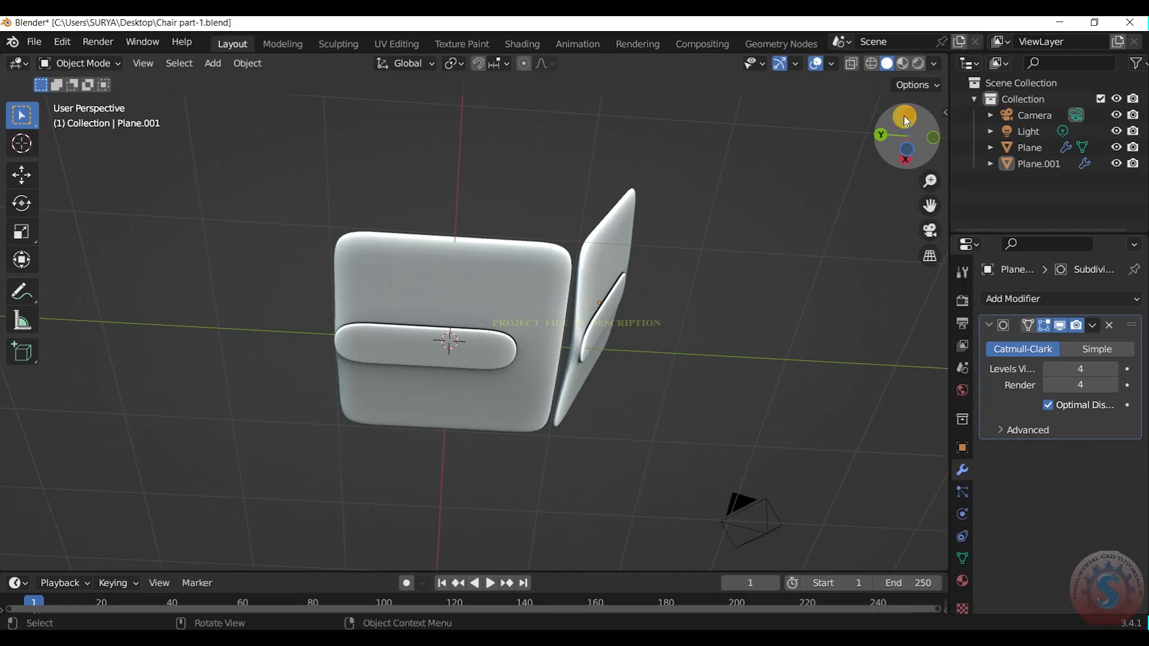
Hide the seat in Object Mode to expose the backrest's lower edge
{"action": "scroll", "coordinate": [905, 116], "scroll_direction": "up", "scroll_amount": 3}
{"action": "left_click", "coordinate": [84, 63]}
{"action": "left_click", "coordinate": [71, 98]}
{"action": "scroll", "coordinate": [706, 322], "scroll_direction": "up", "scroll_amount": 1}
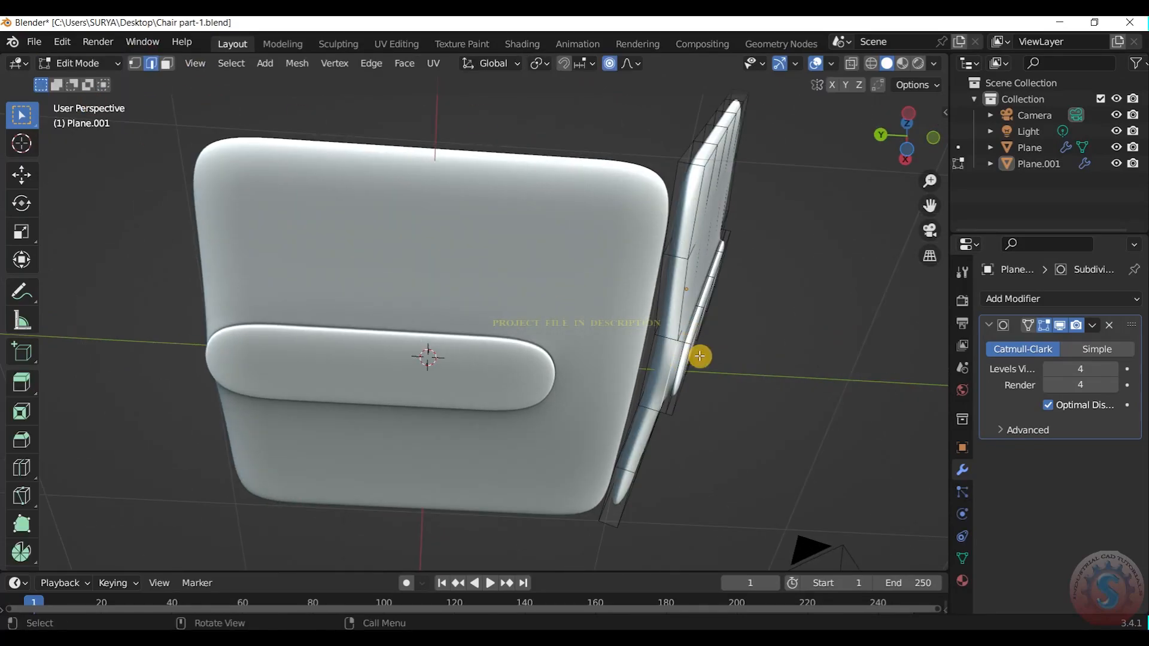
{"action": "left_click", "coordinate": [81, 63]}
{"action": "left_click", "coordinate": [98, 83]}
{"action": "left_click_drag", "start_coordinate": [907, 136], "coordinate": [900, 132]}
{"action": "left_click", "coordinate": [483, 269]}
{"action": "key", "text": "h"}
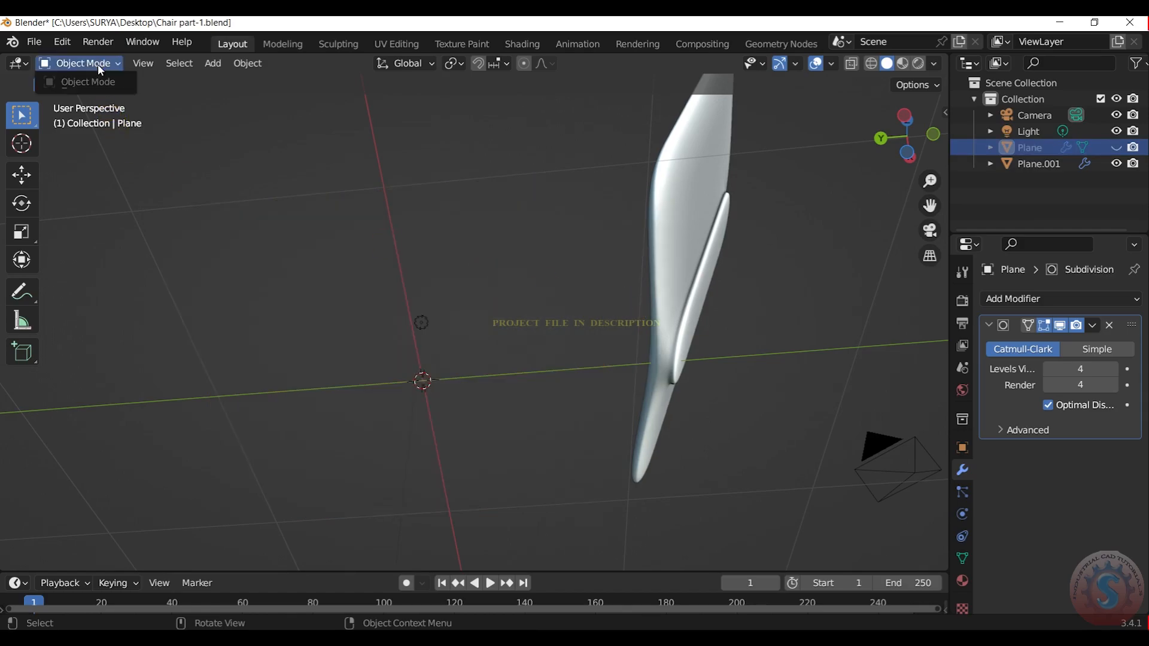
Delete the middle face on the backrest's lower edge, next to the end of the raised strip
{"action": "left_click", "coordinate": [688, 213]}
{"action": "left_click", "coordinate": [81, 63]}
{"action": "left_click", "coordinate": [72, 97]}
{"action": "left_click_drag", "start_coordinate": [930, 175], "coordinate": [543, 346]}
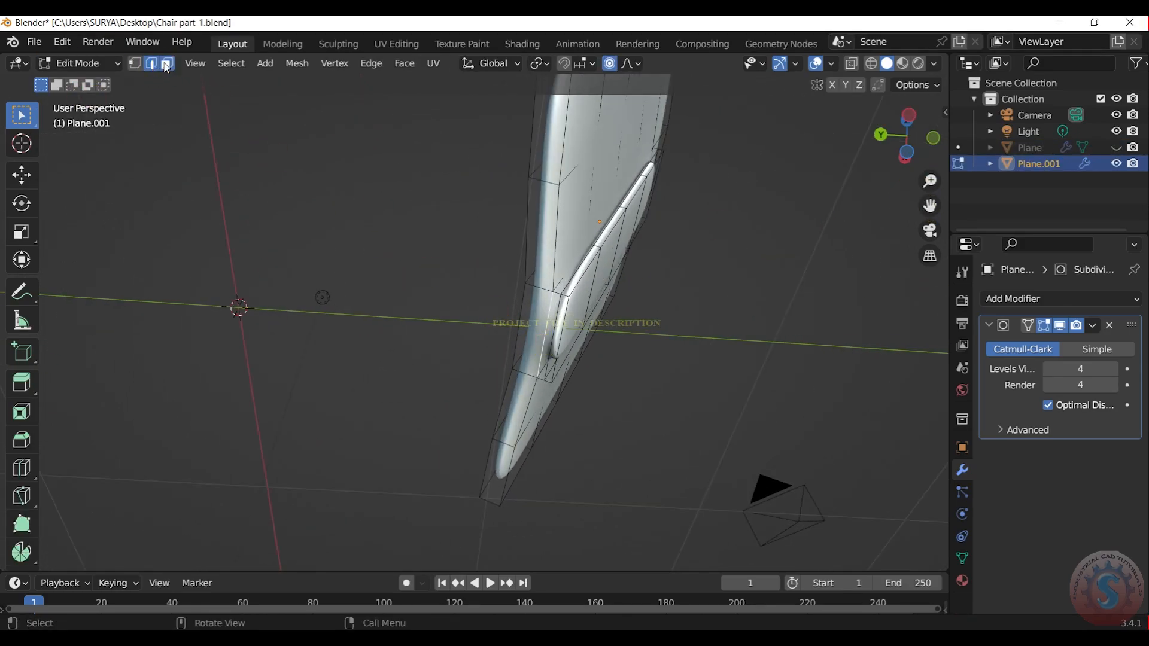
{"action": "key", "text": "x"}
{"action": "left_click", "coordinate": [538, 369]}
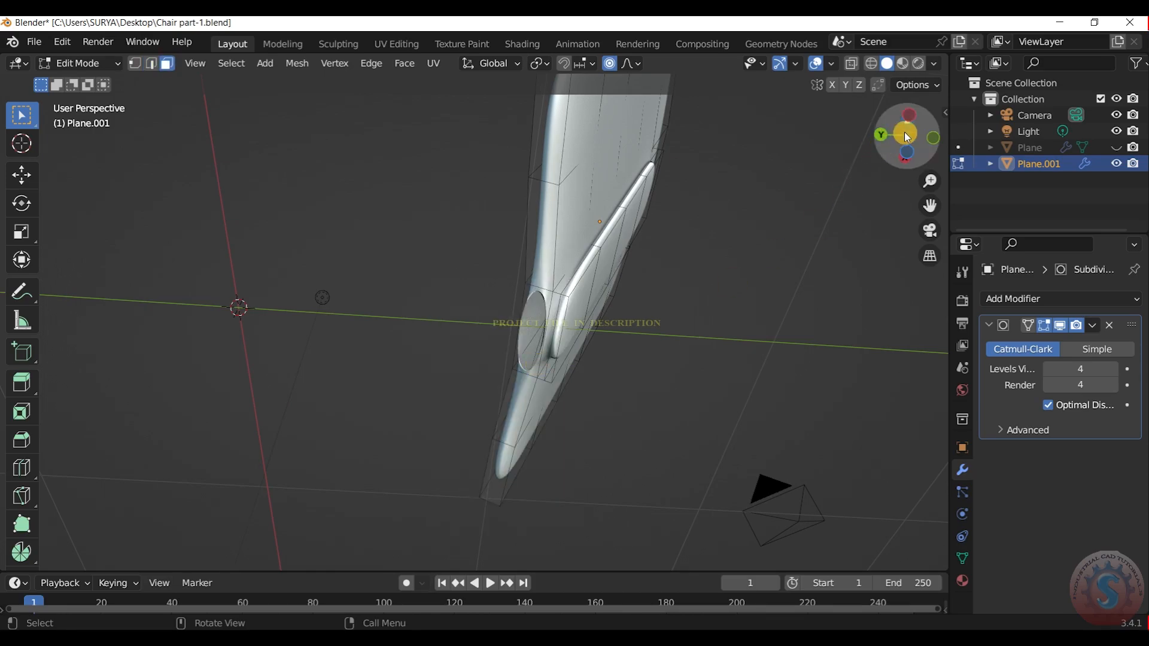
In right view, extrude the open edge loop at the backrest's lower edge about 0.12 m along Y and -0.13 m along Z
{"action": "left_click_drag", "start_coordinate": [903, 131], "coordinate": [933, 149]}
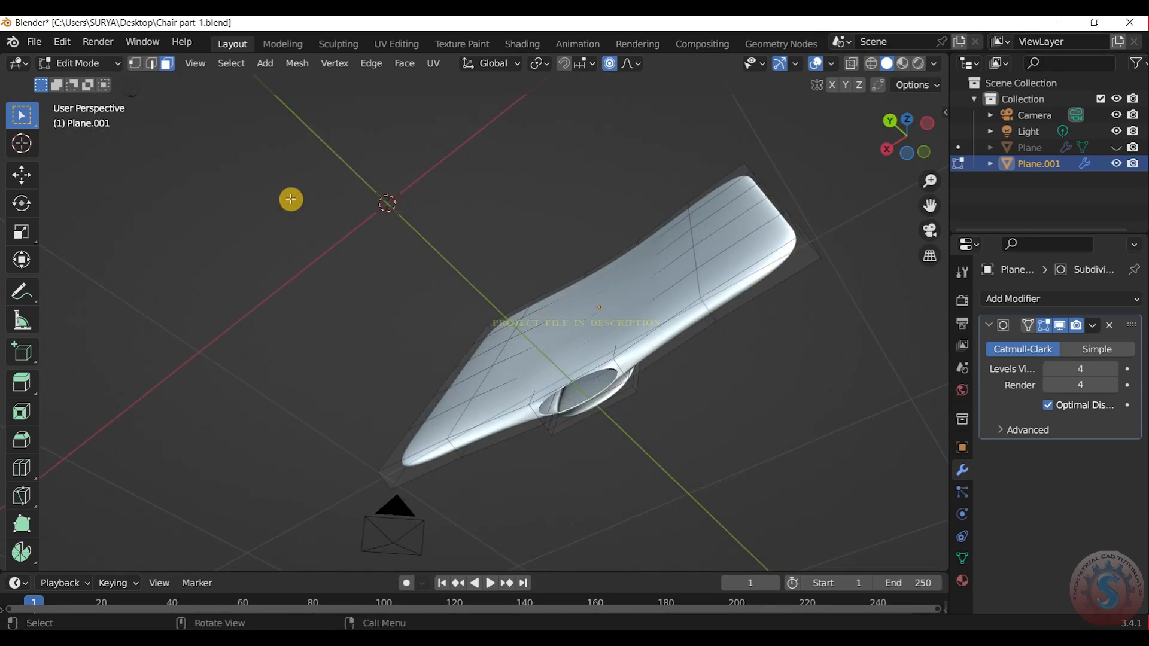
{"action": "scroll", "coordinate": [696, 390], "scroll_direction": "down", "scroll_amount": 2}
{"action": "left_click_drag", "start_coordinate": [910, 138], "coordinate": [818, 208]}
{"action": "key", "text": "KP_1"}
{"action": "key", "text": "KP_3"}
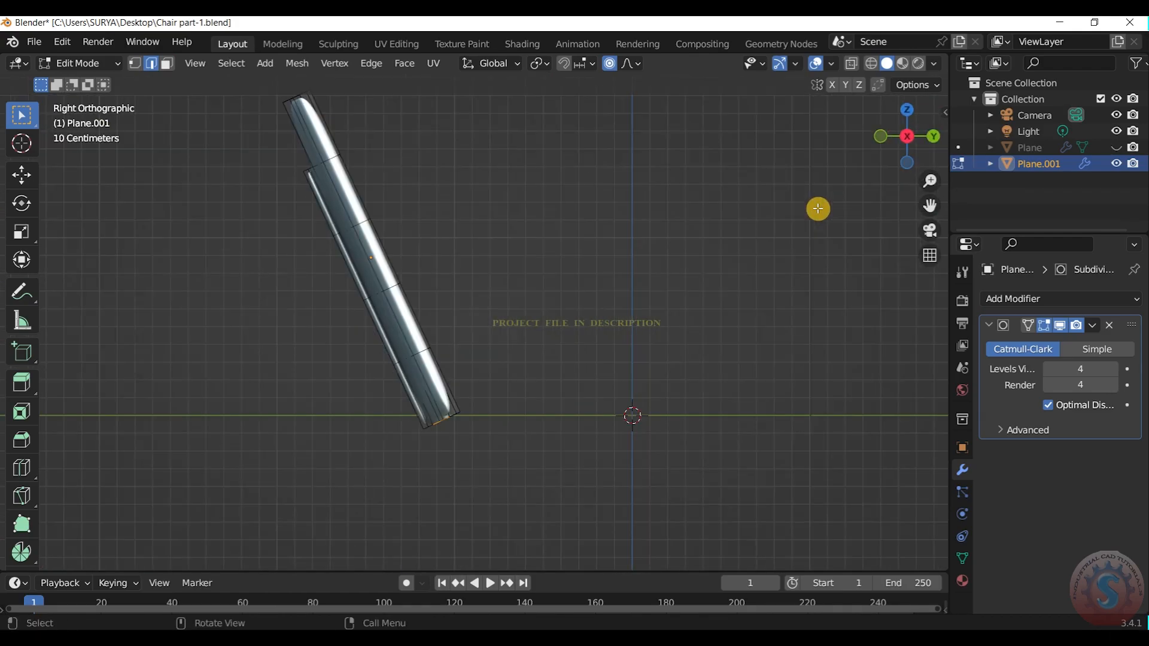
{"action": "key", "text": "KP_7"}
{"action": "key", "text": "KP_1"}
{"action": "key", "text": "KP_3"}
{"action": "key", "text": "KP_1"}
{"action": "key", "text": "KP_3"}
{"action": "key", "text": "g"}
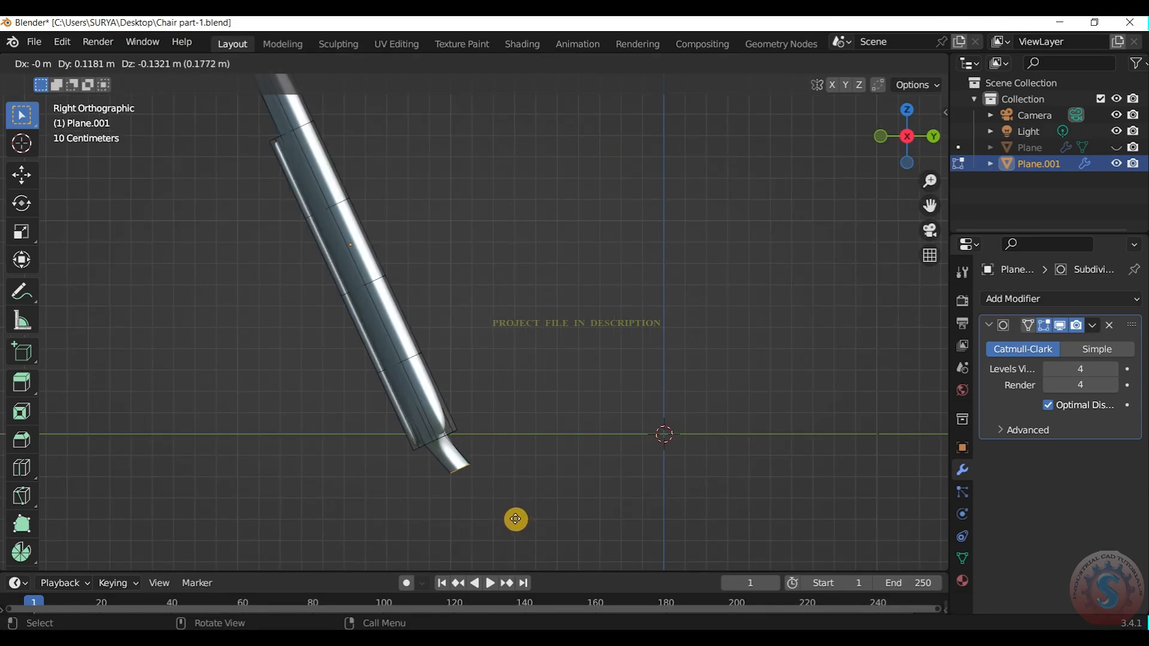
{"action": "left_click", "coordinate": [514, 521]}
Extrude the loop once more towards the seat side, bending the connector almost horizontal
{"action": "scroll", "coordinate": [520, 520], "scroll_direction": "up", "scroll_amount": 1}
{"action": "key", "text": "e"}
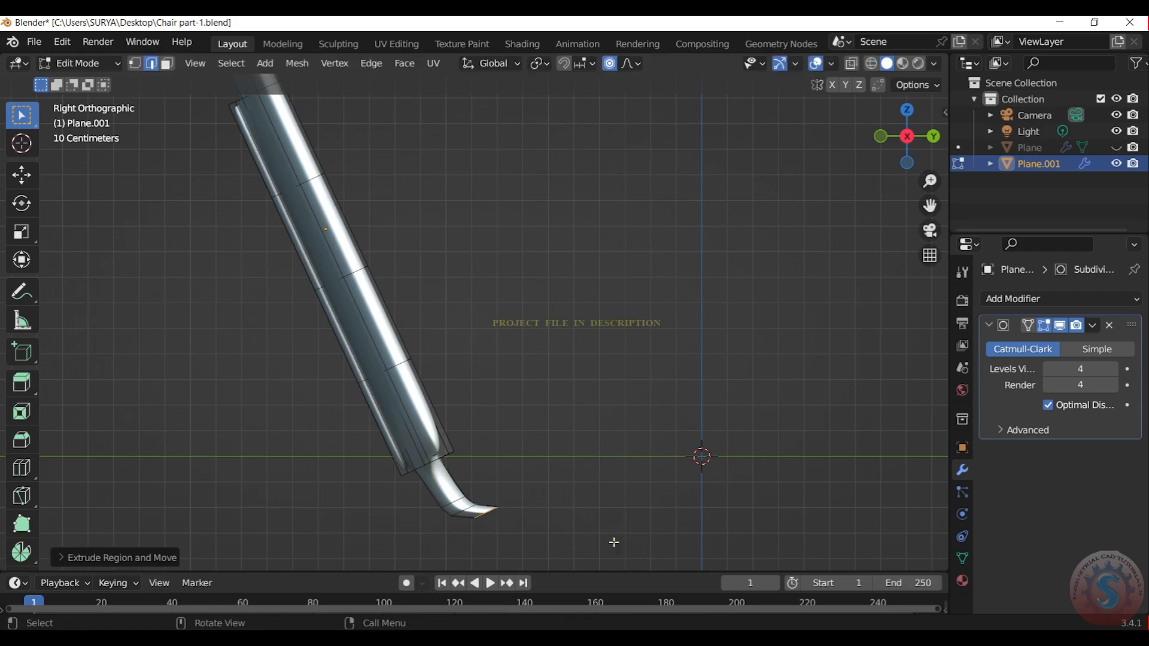
{"action": "left_click", "coordinate": [642, 541]}
Examine the curved connector on the backrest in Object Mode from below and from the side
{"action": "left_click", "coordinate": [72, 63]}
{"action": "left_click", "coordinate": [90, 80]}
{"action": "middle_click_drag", "start_coordinate": [846, 172], "coordinate": [892, 142]}
{"action": "left_click_drag", "start_coordinate": [892, 141], "coordinate": [867, 90]}
{"action": "left_click", "coordinate": [89, 64]}
{"action": "left_click", "coordinate": [92, 99]}
{"action": "left_click", "coordinate": [79, 63]}
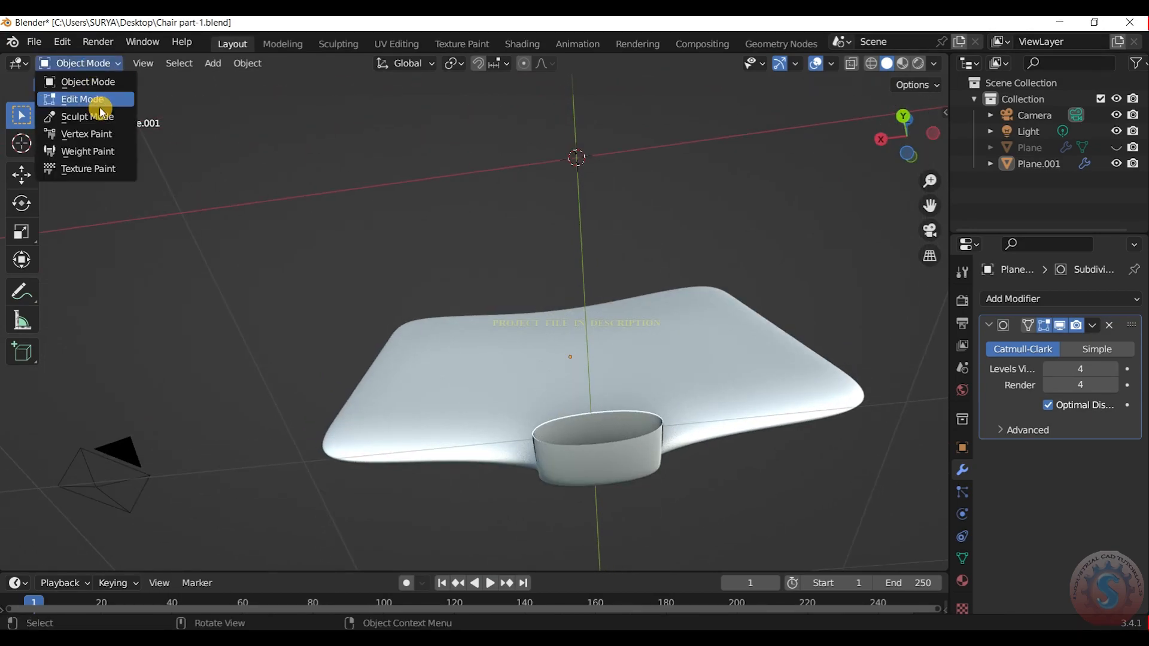
{"action": "left_click", "coordinate": [94, 98]}
{"action": "left_click", "coordinate": [82, 70]}
{"action": "left_click", "coordinate": [90, 80]}
{"action": "mouse_move", "coordinate": [904, 135]}
{"action": "left_mouse_down"}
{"action": "mouse_move", "coordinate": [885, 127]}
{"action": "mouse_move", "coordinate": [901, 129]}
{"action": "left_mouse_up"}
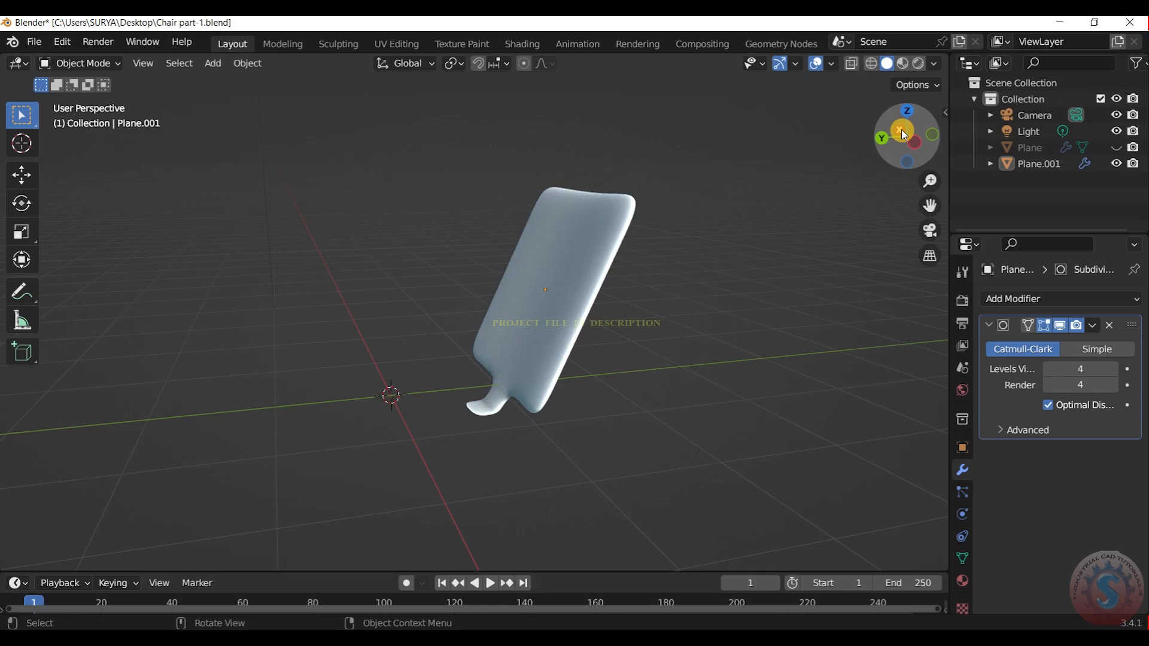
Unhide the seat and rotate seat and backrest together about -190 degrees around Z
{"action": "left_click", "coordinate": [1115, 147]}
{"action": "key", "text": "KP_0"}
{"action": "key", "text": "KP_1"}
{"action": "key", "text": "KP_0"}
{"action": "left_click_drag", "start_coordinate": [582, 353], "coordinate": [414, 285]}
{"action": "key", "text": "r"}
{"action": "key", "text": "x"}
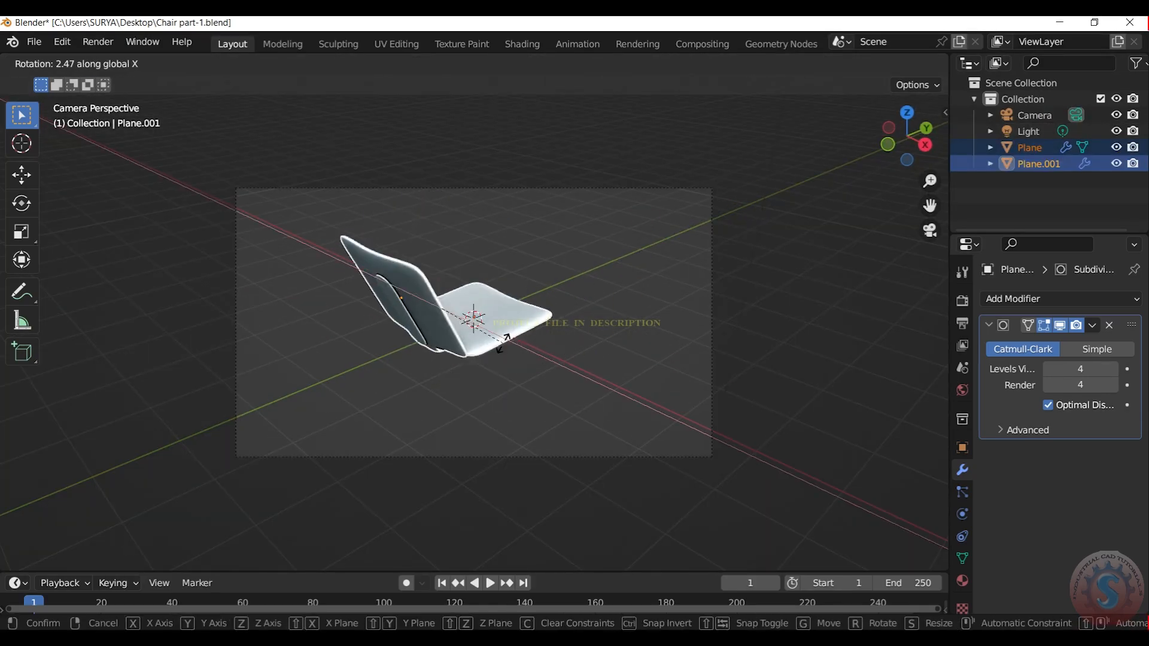
{"action": "key", "text": "z"}
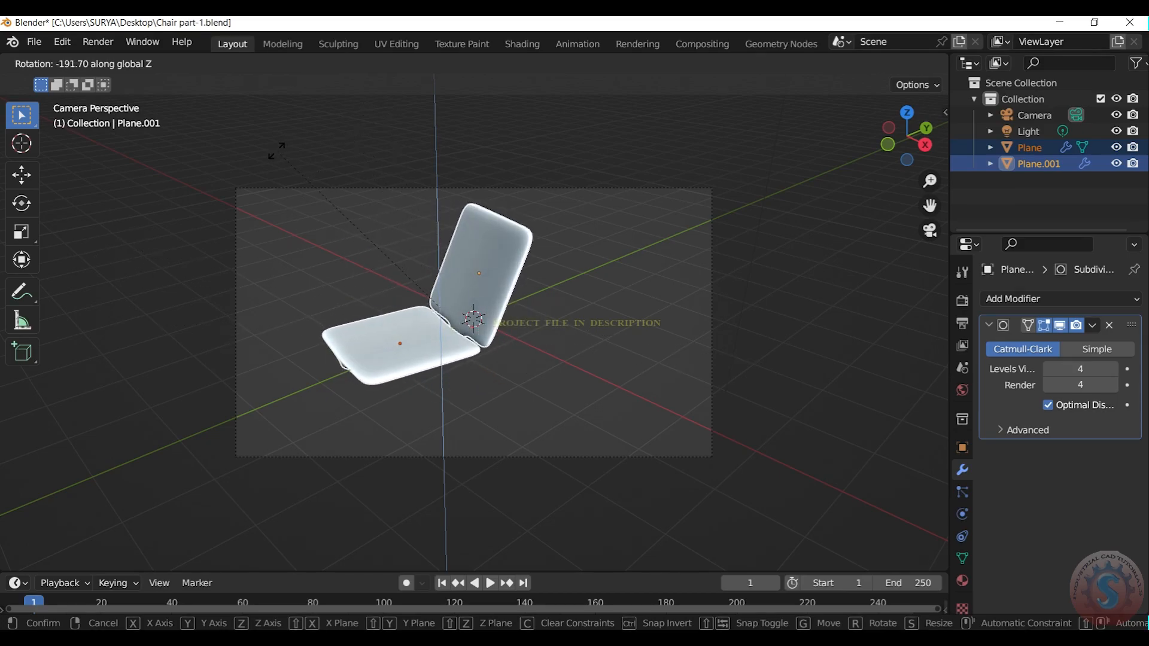
{"action": "left_click", "coordinate": [269, 155]}
Rotate seat and backrest together in top view until they line up with the X and Y axes
{"action": "left_click_drag", "start_coordinate": [893, 113], "coordinate": [880, 173]}
{"action": "key", "text": "KP_7"}
{"action": "scroll", "coordinate": [880, 171], "scroll_direction": "down", "scroll_amount": 4}
{"action": "left_click_drag", "start_coordinate": [531, 541], "coordinate": [419, 209]}
{"action": "key", "text": "r"}
{"action": "left_click", "coordinate": [604, 359]}
{"action": "left_click", "coordinate": [604, 359]}
{"action": "scroll", "coordinate": [673, 287], "scroll_direction": "down", "scroll_amount": 2}
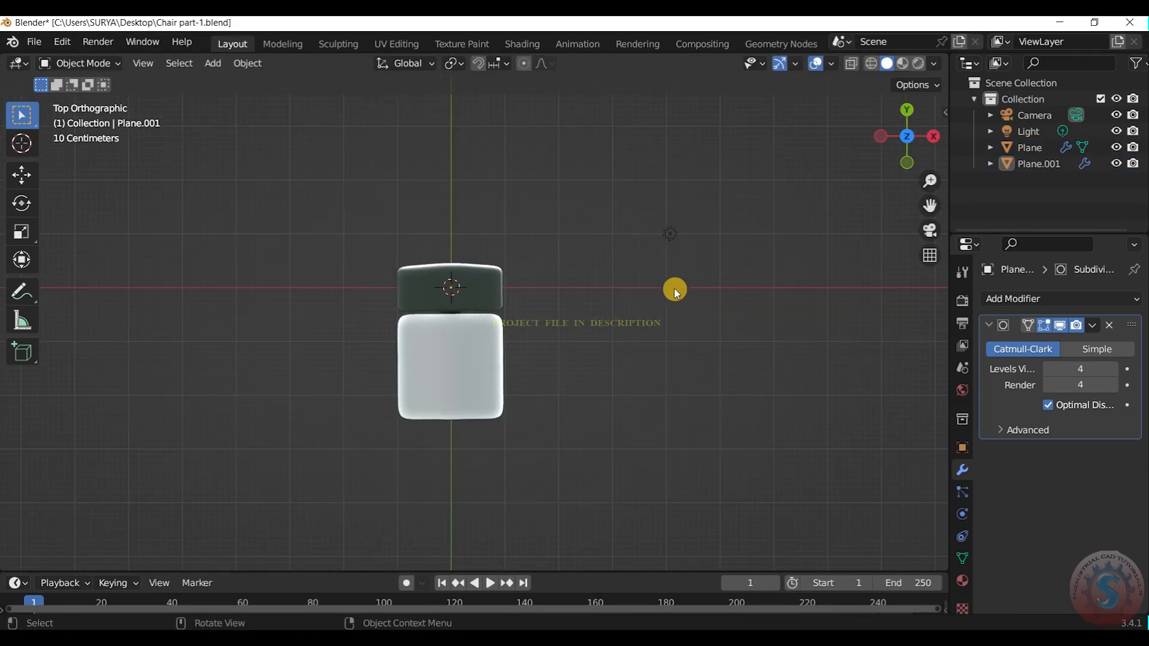
In right view, lower the seat about 0.11 m along Z to meet the backrest's connector
{"action": "key", "text": "KP_0"}
{"action": "scroll", "coordinate": [674, 303], "scroll_direction": "down", "scroll_amount": 4}
{"action": "key", "text": "KP_3"}
{"action": "scroll", "coordinate": [461, 314], "scroll_direction": "up", "scroll_amount": 5}
{"action": "left_click", "coordinate": [474, 340]}
{"action": "key", "text": "g"}
{"action": "key", "text": "z"}
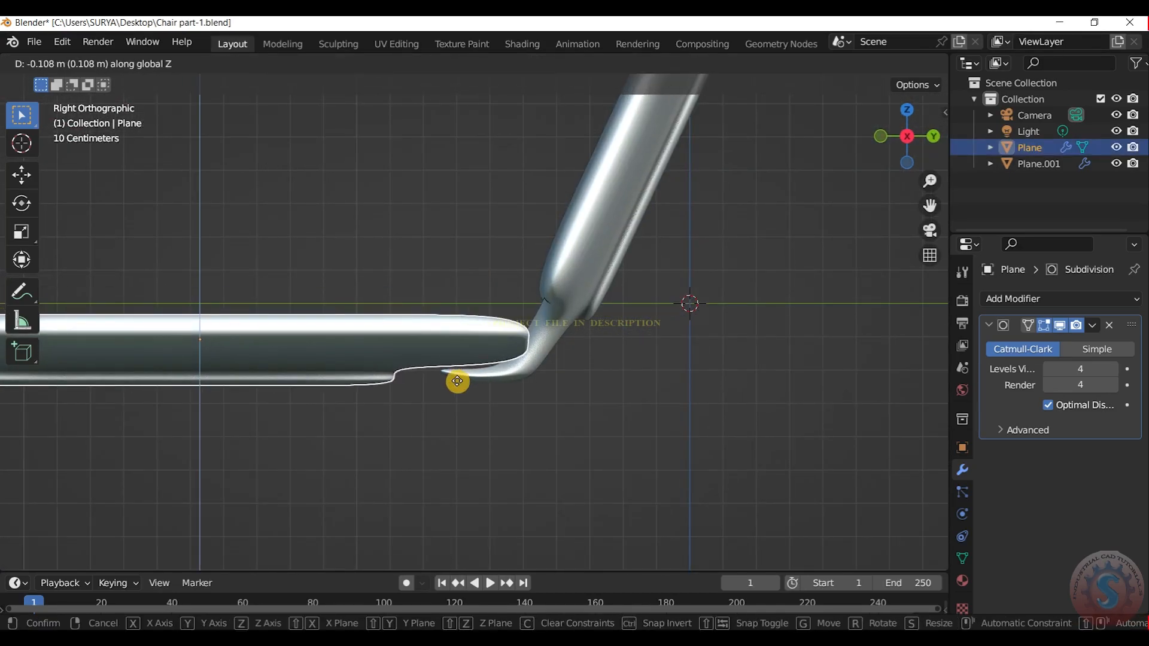
{"action": "left_click", "coordinate": [458, 383]}
Move the seat about -0.08 m along Y, away from the backrest
{"action": "middle_click_drag", "start_coordinate": [598, 367], "coordinate": [604, 353]}
{"action": "mouse_move", "coordinate": [907, 138]}
{"action": "left_mouse_down"}
{"action": "mouse_move", "coordinate": [896, 137]}
{"action": "mouse_move", "coordinate": [905, 128]}
{"action": "mouse_move", "coordinate": [921, 154]}
{"action": "mouse_move", "coordinate": [906, 149]}
{"action": "left_mouse_up"}
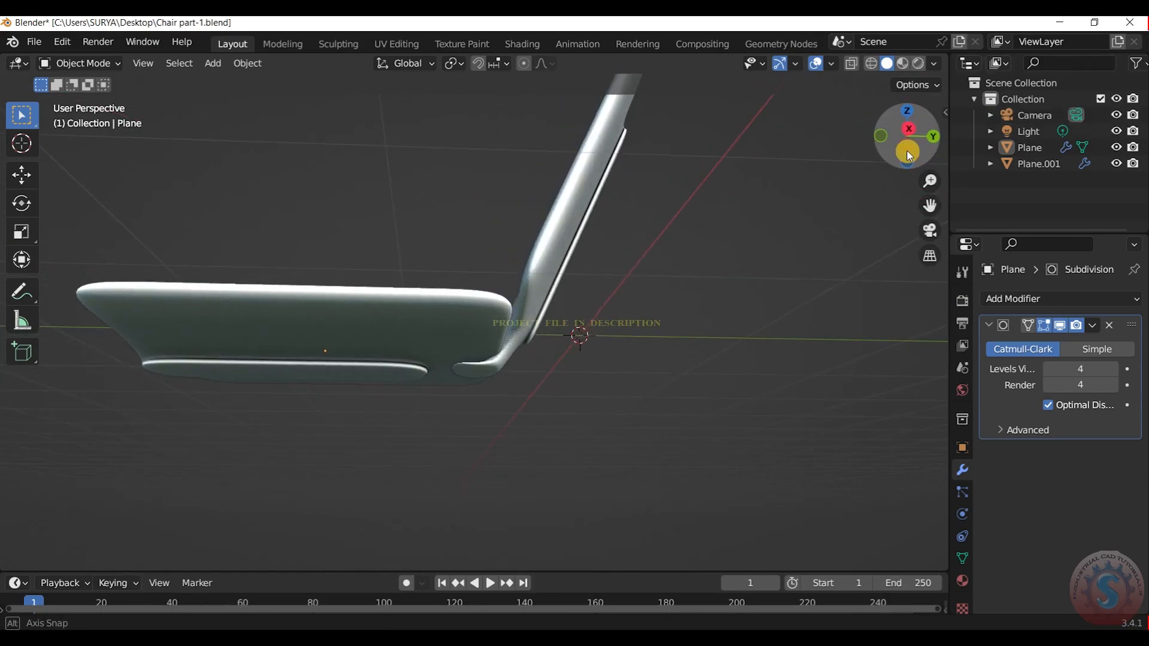
{"action": "left_click", "coordinate": [469, 333]}
{"action": "key", "text": "g"}
{"action": "key", "text": "x"}
{"action": "key", "text": "y"}
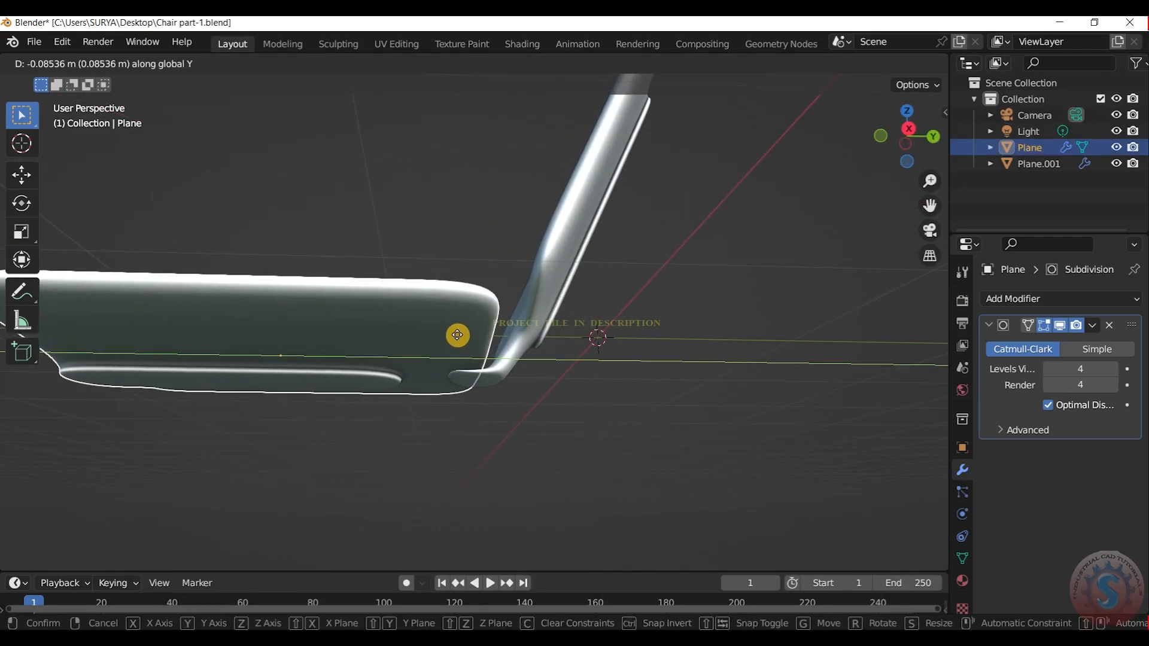
{"action": "left_click", "coordinate": [461, 335]}
{"action": "left_click", "coordinate": [641, 341]}
{"action": "scroll", "coordinate": [643, 340], "scroll_direction": "down", "scroll_amount": 3}
{"action": "mouse_move", "coordinate": [908, 130]}
{"action": "left_mouse_down"}
{"action": "mouse_move", "coordinate": [904, 118]}
{"action": "mouse_move", "coordinate": [906, 135]}
{"action": "left_mouse_up"}
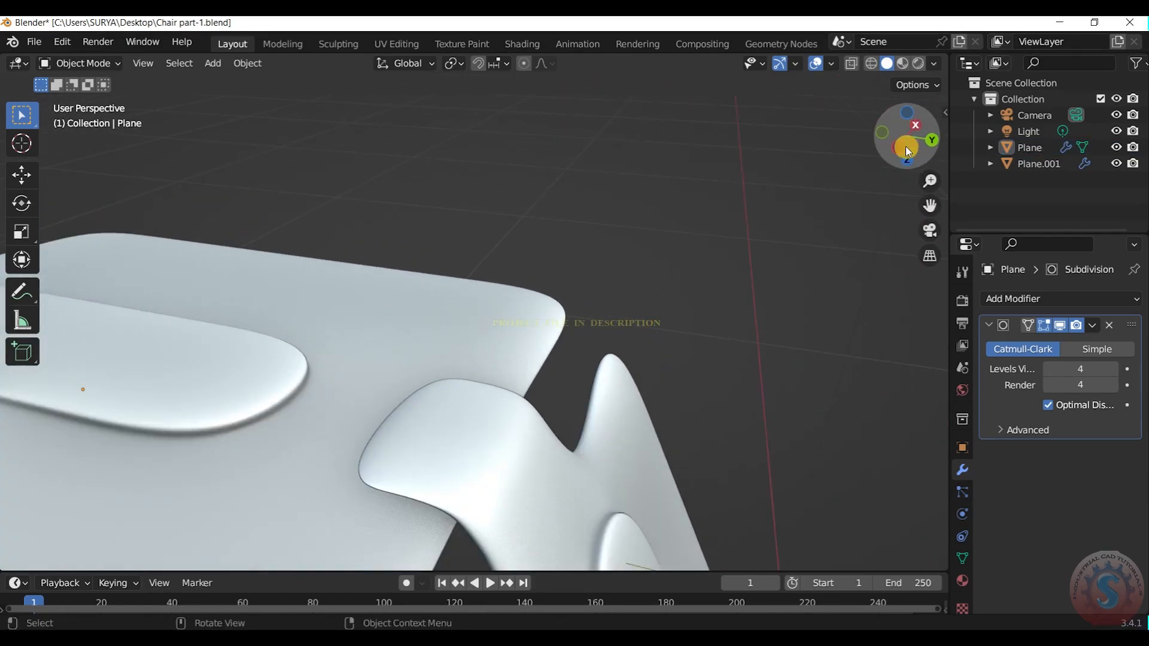
{"action": "left_click", "coordinate": [78, 63]}
{"action": "left_click", "coordinate": [90, 98]}
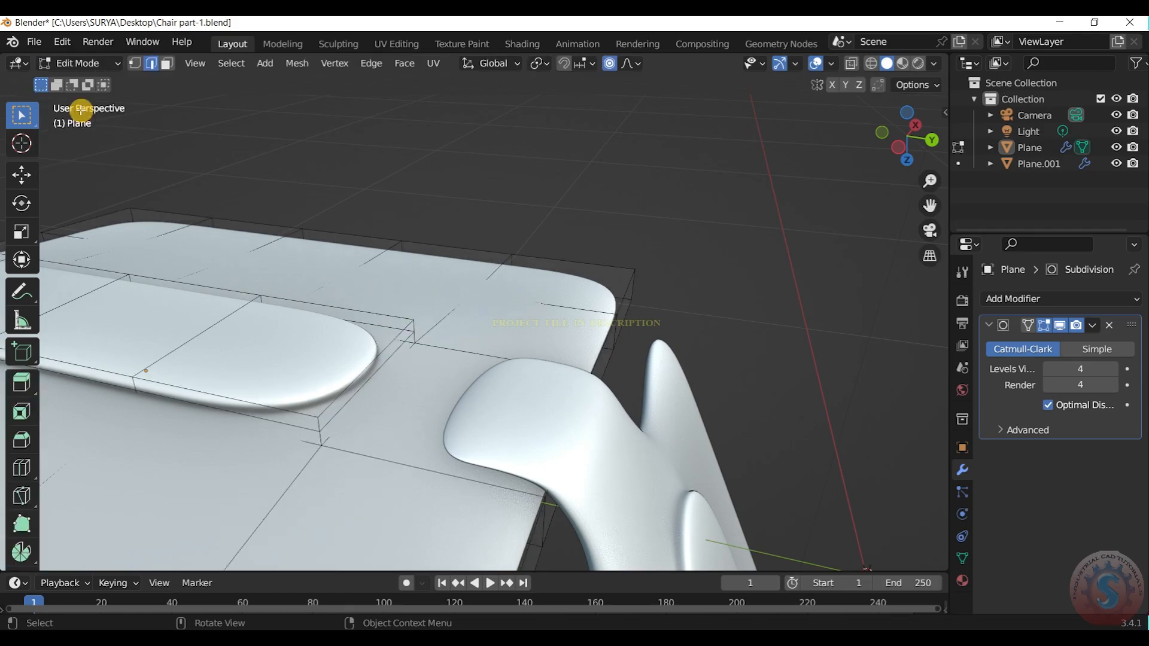
{"action": "left_click_drag", "start_coordinate": [906, 134], "coordinate": [899, 142]}
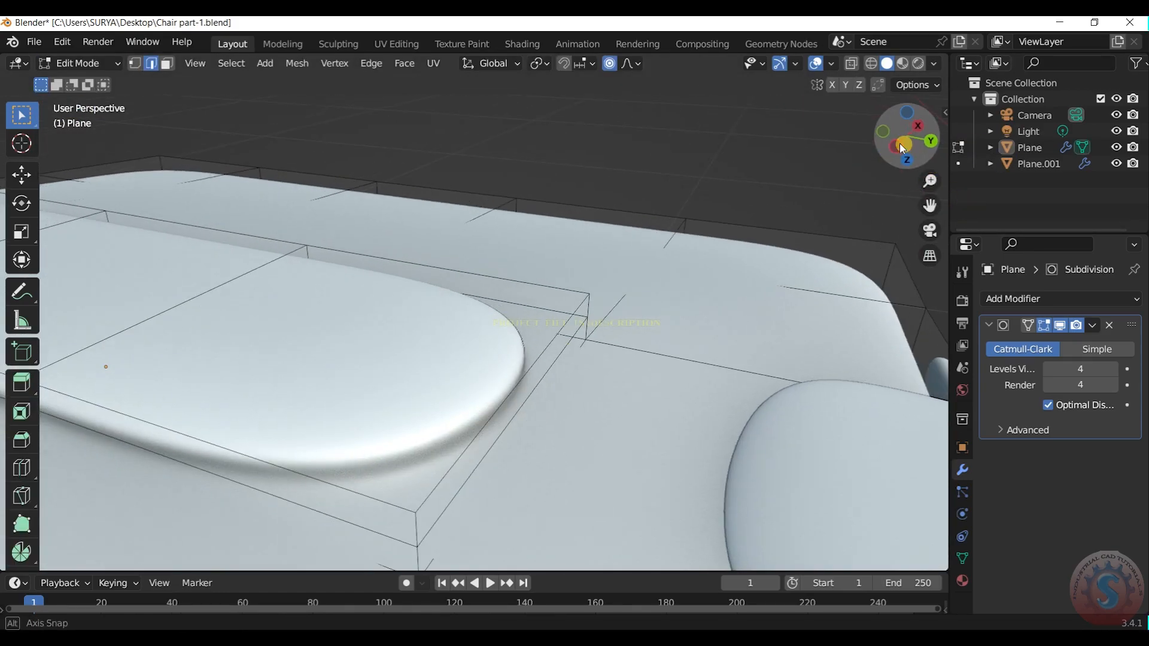
{"action": "left_click", "coordinate": [99, 62]}
{"action": "left_click", "coordinate": [88, 66]}
{"action": "left_click", "coordinate": [88, 67]}
{"action": "left_click", "coordinate": [90, 79]}
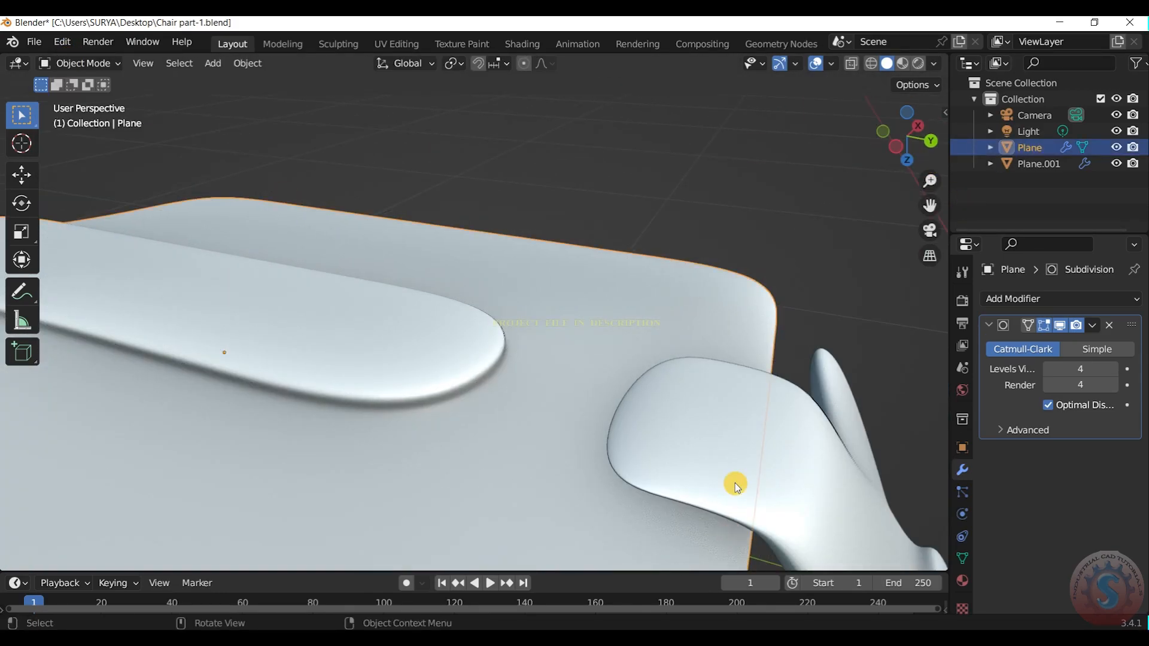
Try to delete the face at the end of the backrest's connector in face select mode
{"action": "left_click", "coordinate": [736, 479]}
{"action": "left_click", "coordinate": [103, 70]}
{"action": "left_click", "coordinate": [89, 97]}
{"action": "left_click", "coordinate": [918, 127]}
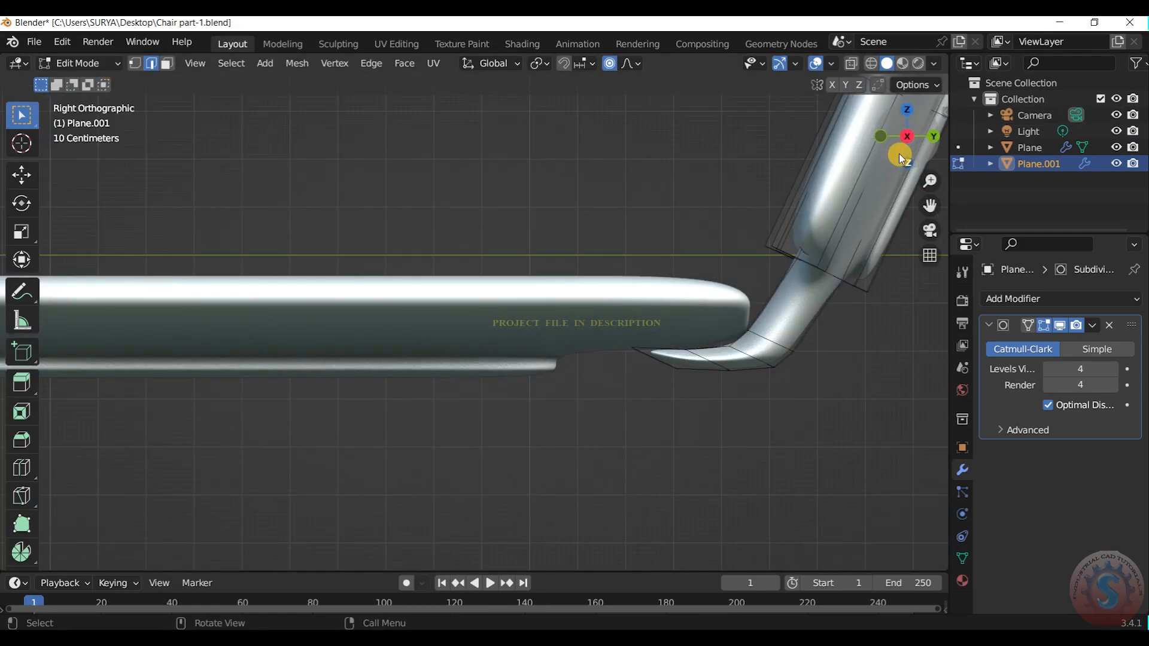
{"action": "left_click_drag", "start_coordinate": [898, 161], "coordinate": [904, 155]}
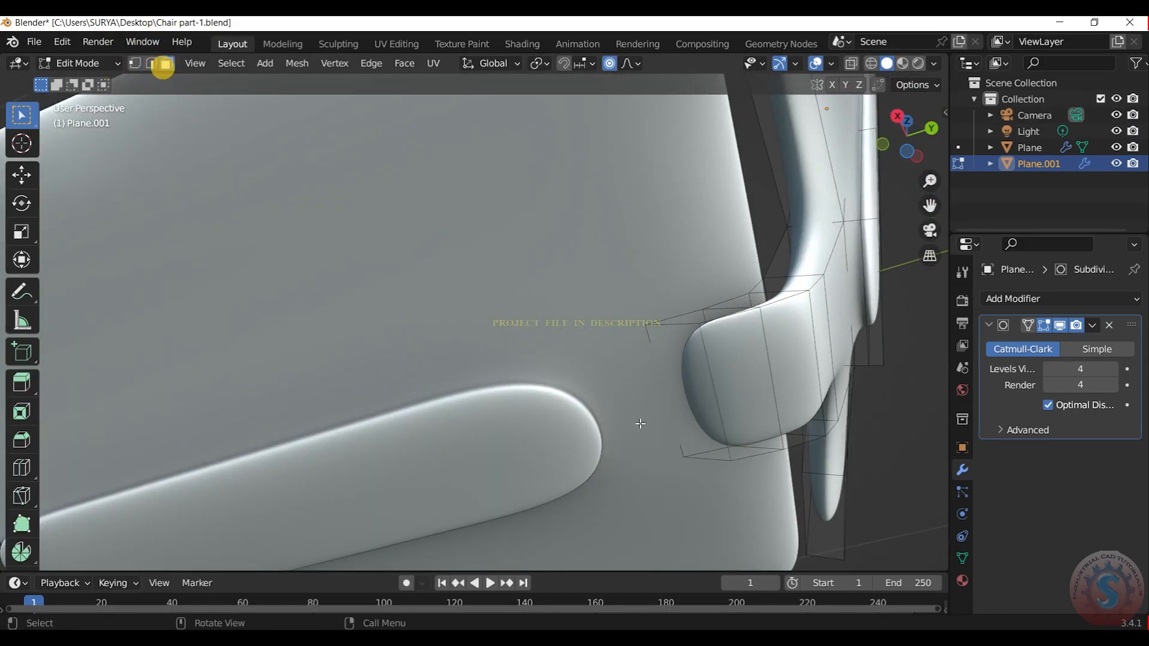
{"action": "left_click", "coordinate": [694, 407]}
{"action": "key", "text": "x"}
{"action": "left_click", "coordinate": [679, 405]}
Shift the seat slightly along Z in Object Mode to expose the connector's open end
{"action": "left_click", "coordinate": [83, 63]}
{"action": "left_click", "coordinate": [84, 79]}
{"action": "left_click", "coordinate": [500, 290]}
{"action": "key", "text": "g"}
{"action": "key", "text": "z"}
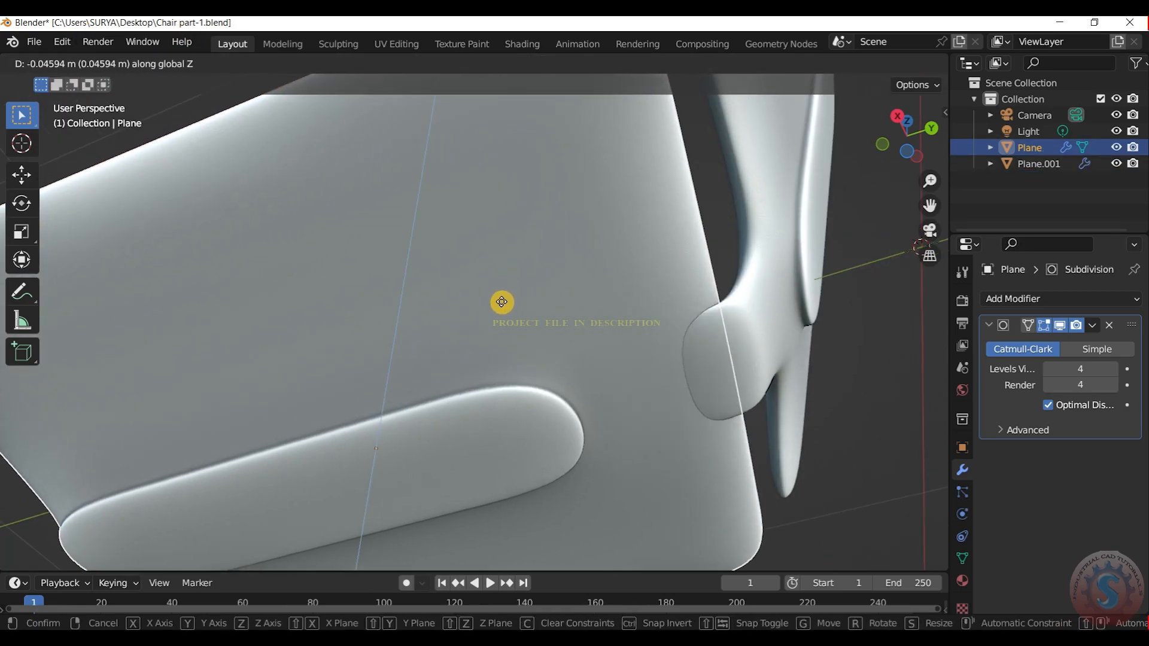
{"action": "left_click", "coordinate": [502, 289]}
{"action": "left_click", "coordinate": [83, 63]}
{"action": "left_click", "coordinate": [104, 95]}
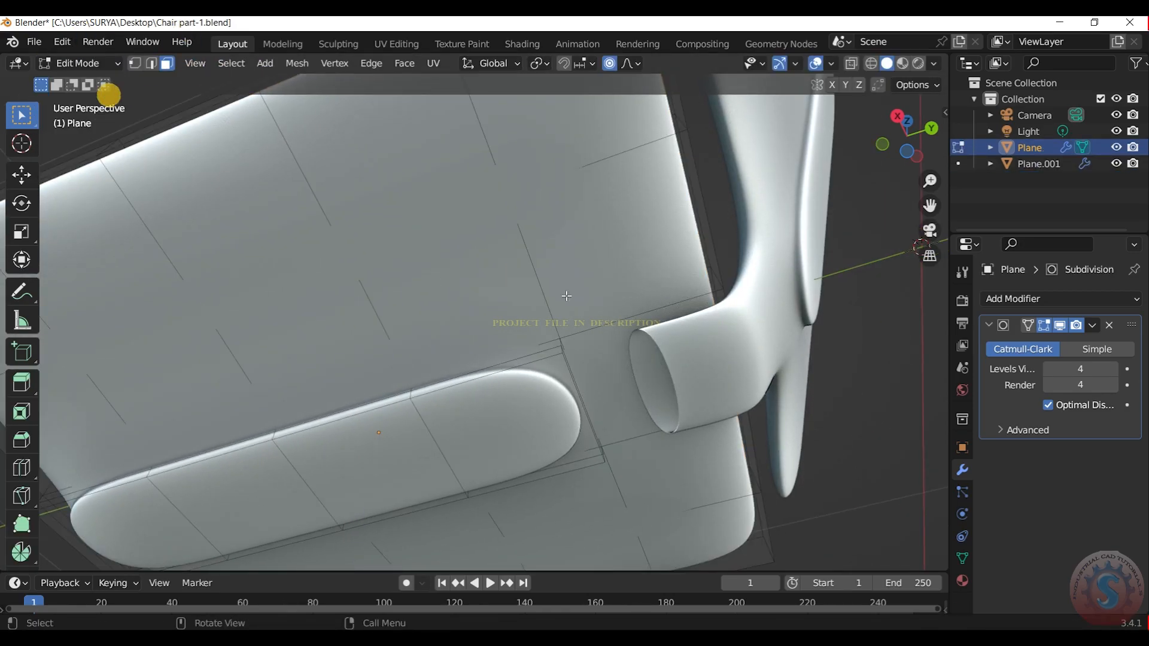
{"action": "left_click", "coordinate": [663, 349]}
{"action": "left_click", "coordinate": [79, 62]}
{"action": "left_click", "coordinate": [81, 81]}
Try to extrude the face loop at the connector's open end along X in the backrest's Edit Mode
{"action": "left_click", "coordinate": [706, 359]}
{"action": "left_click", "coordinate": [64, 62]}
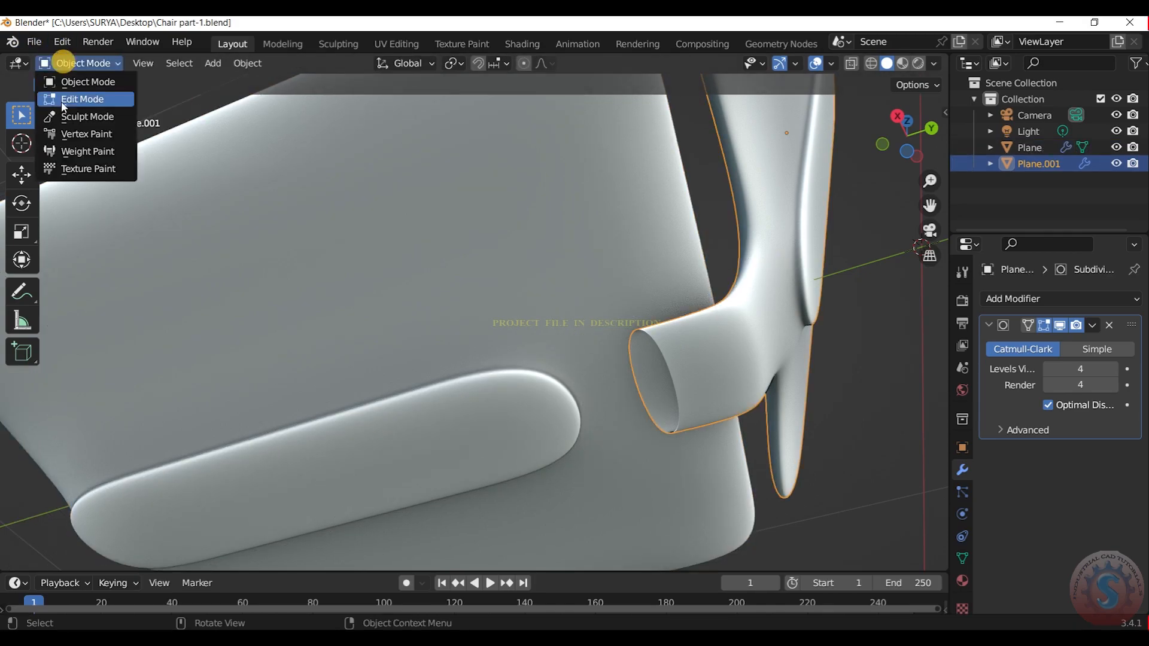
{"action": "left_click", "coordinate": [83, 99]}
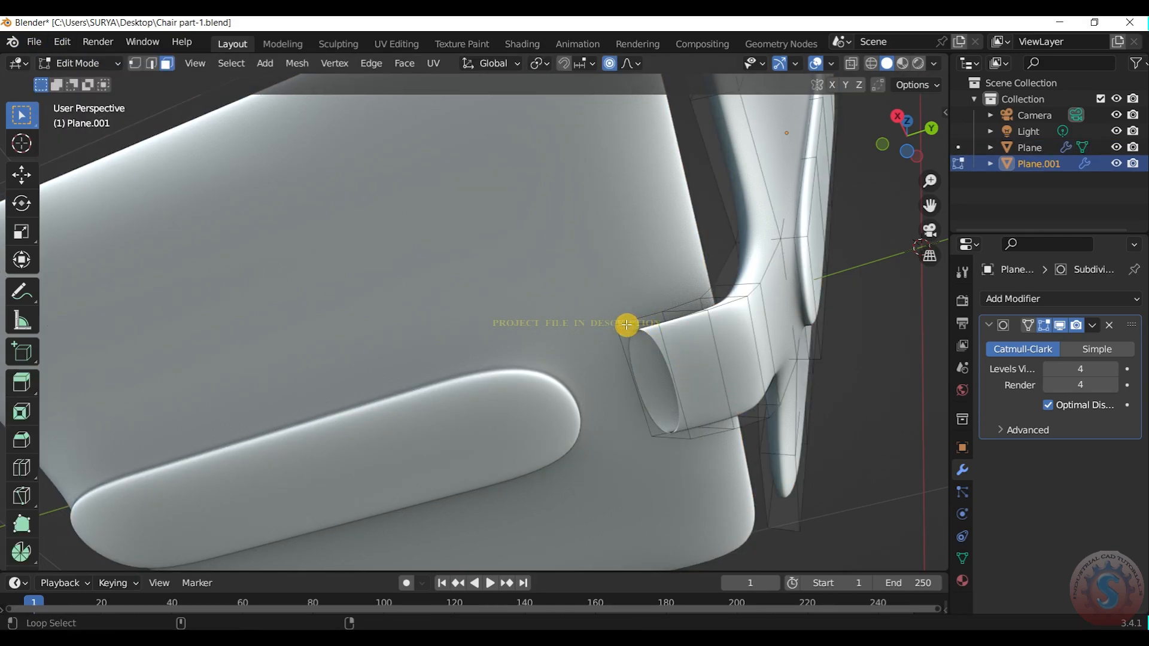
{"action": "scroll", "coordinate": [627, 324], "scroll_direction": "up", "scroll_amount": 2}
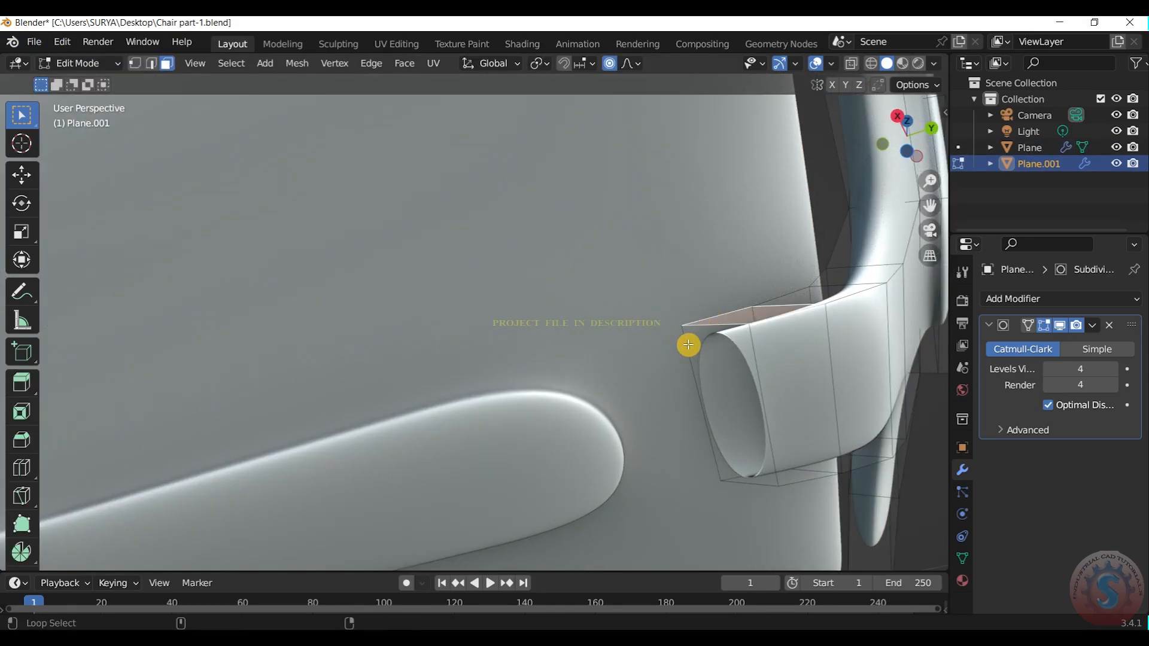
{"action": "scroll", "coordinate": [748, 447], "scroll_direction": "down", "scroll_amount": 1}
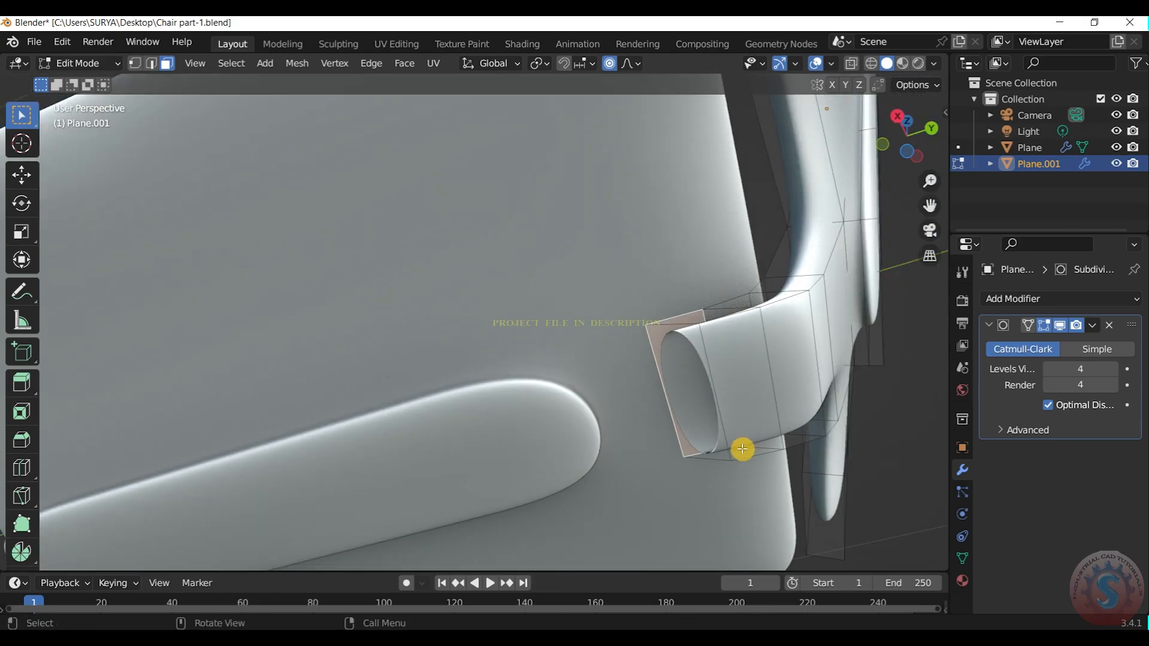
{"action": "middle_click_drag", "start_coordinate": [727, 440], "coordinate": [791, 236]}
{"action": "key", "text": "e"}
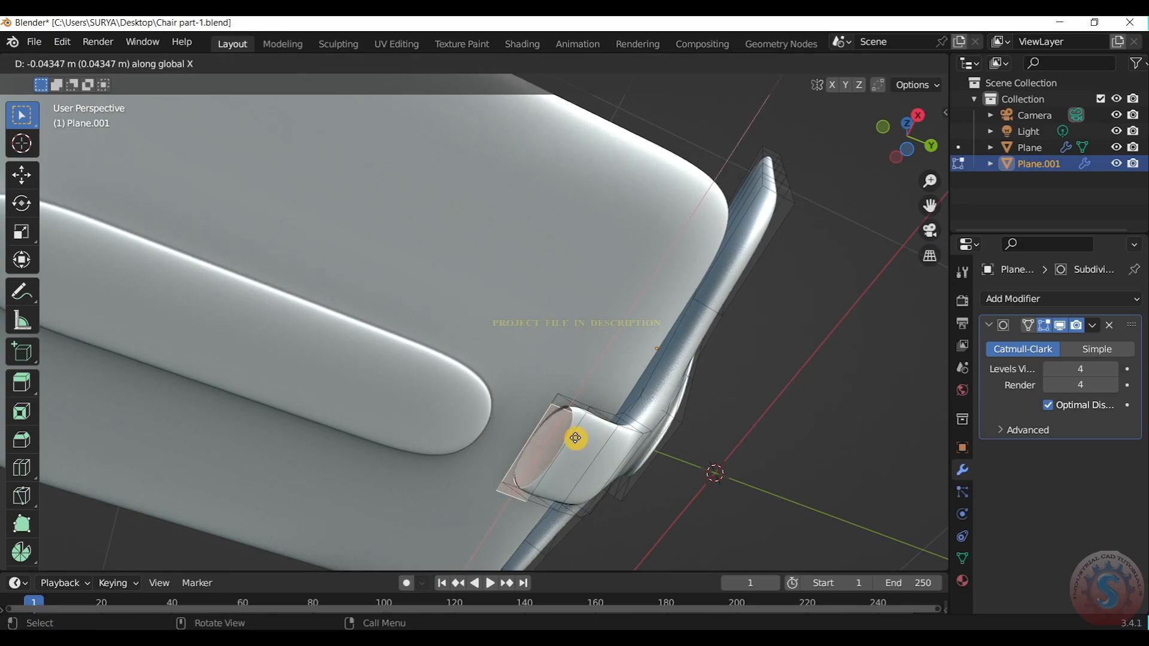
{"action": "left_click", "coordinate": [582, 438]}
{"action": "left_click_drag", "start_coordinate": [905, 146], "coordinate": [946, 162]}
{"action": "left_click", "coordinate": [102, 62]}
{"action": "left_click", "coordinate": [96, 84]}
{"action": "left_click", "coordinate": [540, 265]}
{"action": "scroll", "coordinate": [547, 274], "scroll_direction": "down", "scroll_amount": 2}
{"action": "scroll", "coordinate": [547, 274], "scroll_direction": "up", "scroll_amount": 1}
{"action": "key", "text": "g"}
{"action": "right_click", "coordinate": [541, 266]}
{"action": "key", "text": "h"}
{"action": "scroll", "coordinate": [544, 264], "scroll_direction": "up", "scroll_amount": 2}
{"action": "left_click_drag", "start_coordinate": [902, 128], "coordinate": [935, 365]}
{"action": "key", "text": "ctrl+z"}
{"action": "key", "text": "ctrl+z"}
Hide the seat in Object Mode to leave only the backrest and its connector in view
{"action": "key", "text": "Tab"}
{"action": "left_click", "coordinate": [83, 63]}
{"action": "left_click", "coordinate": [88, 83]}
{"action": "left_click", "coordinate": [621, 267]}
{"action": "key", "text": "h"}
{"action": "left_click_drag", "start_coordinate": [910, 129], "coordinate": [912, 203]}
Select the edge loop around the connector's open end in the backrest's Edit Mode
{"action": "left_click", "coordinate": [361, 233]}
{"action": "left_click", "coordinate": [107, 63]}
{"action": "left_click", "coordinate": [102, 91]}
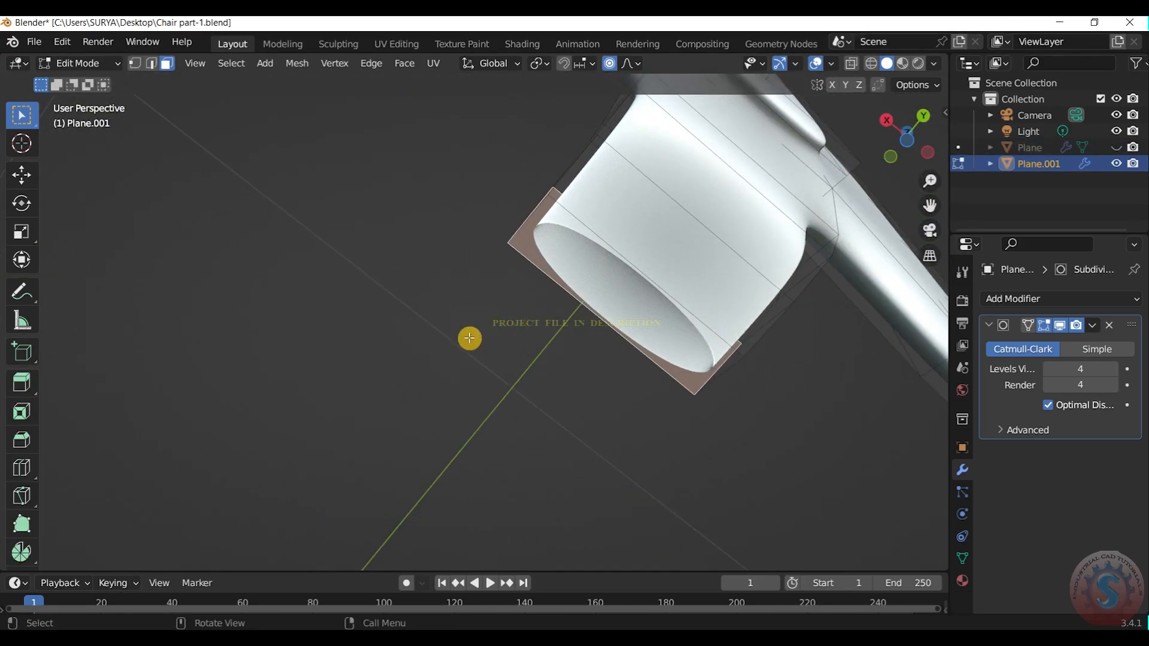
{"action": "left_click", "coordinate": [587, 214]}
{"action": "left_click", "coordinate": [95, 59]}
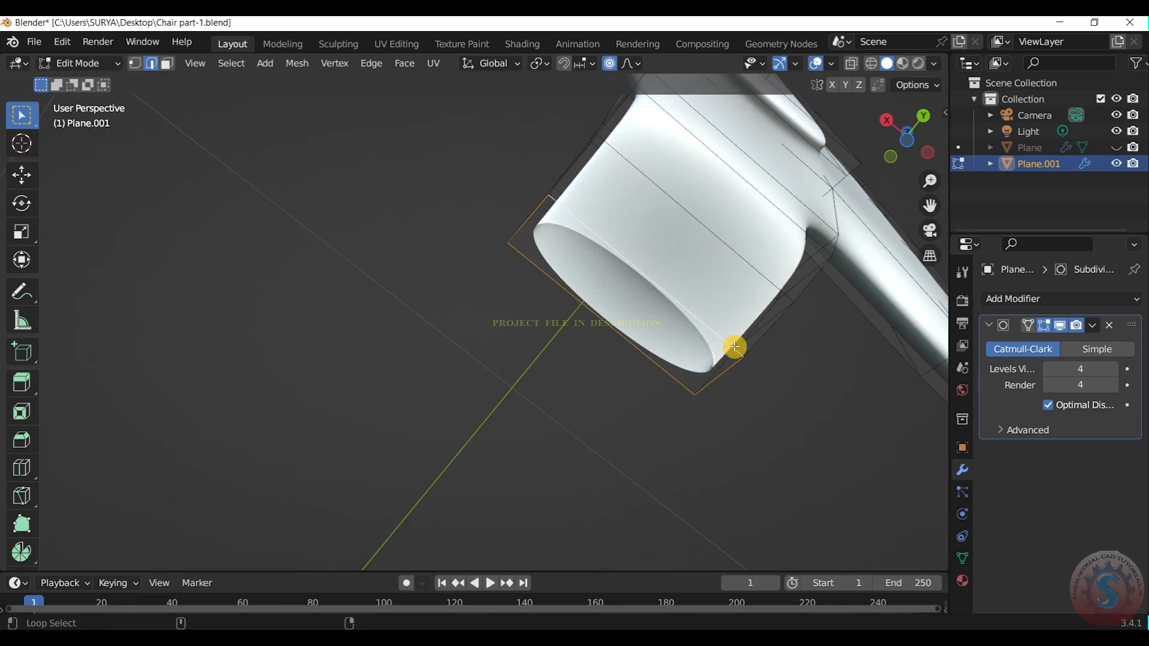
Extrude the open end loop about -0.24 m along Y and unhide the seat to compare their fit
{"action": "key", "text": "e"}
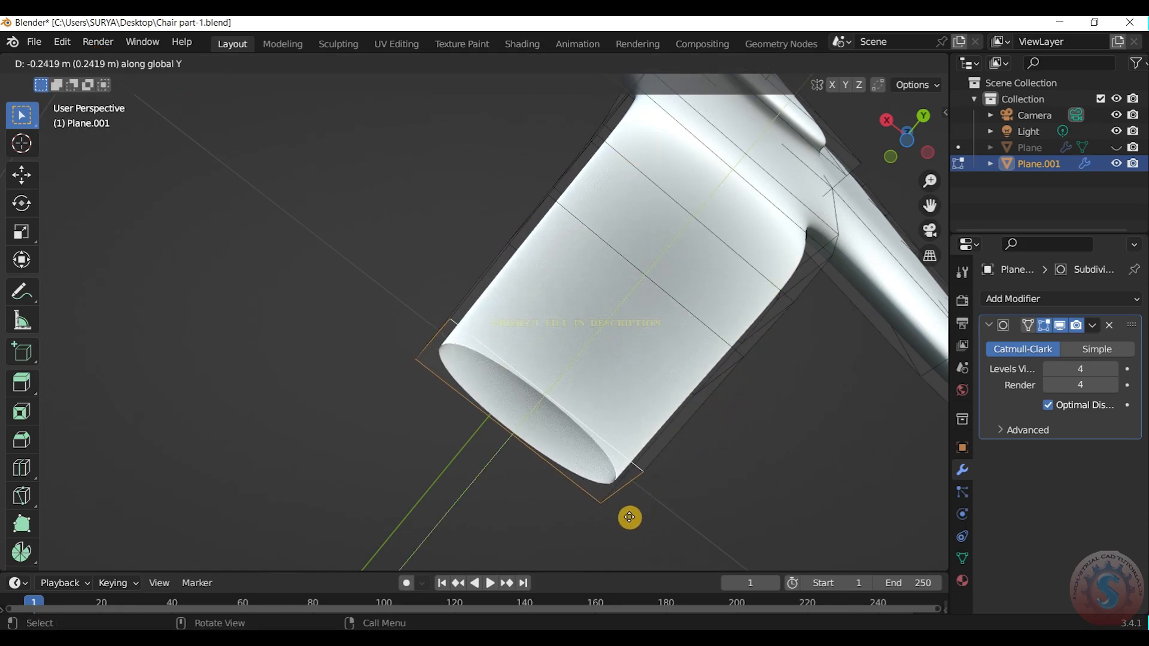
{"action": "left_click", "coordinate": [630, 513]}
{"action": "scroll", "coordinate": [630, 514], "scroll_direction": "down", "scroll_amount": 6}
{"action": "left_click_drag", "start_coordinate": [898, 145], "coordinate": [936, 260]}
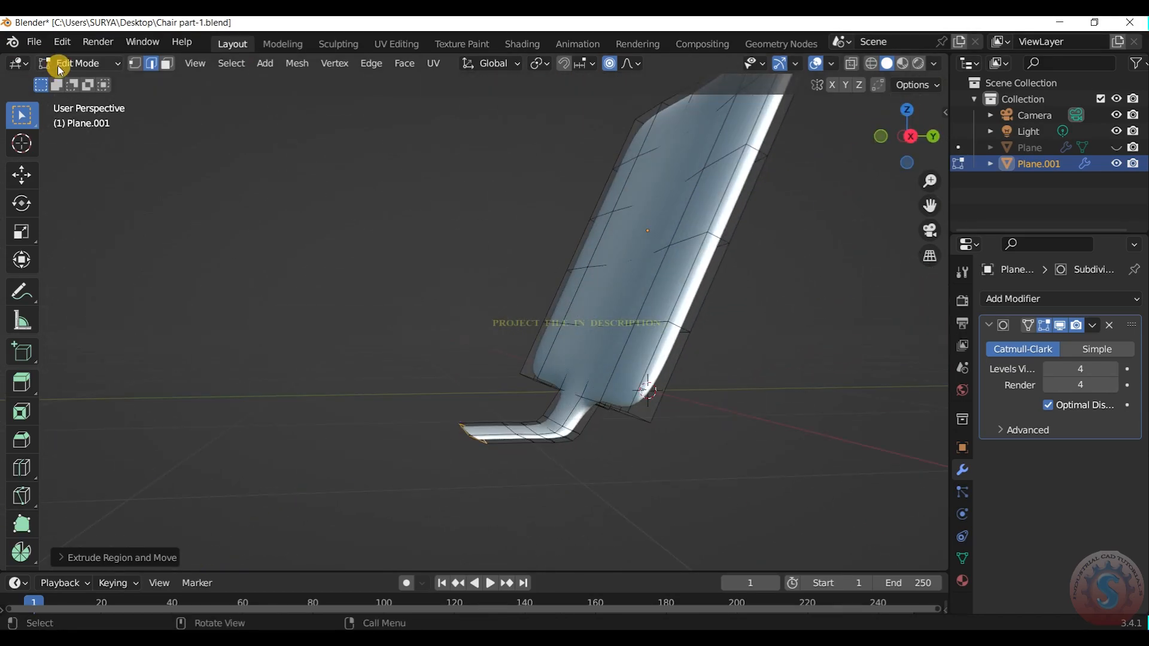
{"action": "left_click", "coordinate": [59, 64]}
{"action": "left_click", "coordinate": [74, 84]}
{"action": "left_click", "coordinate": [601, 181]}
{"action": "left_click", "coordinate": [741, 214]}
{"action": "left_click", "coordinate": [1116, 148]}
{"action": "left_click", "coordinate": [867, 227]}
{"action": "left_click_drag", "start_coordinate": [899, 148], "coordinate": [905, 128]}
{"action": "left_click", "coordinate": [645, 369]}
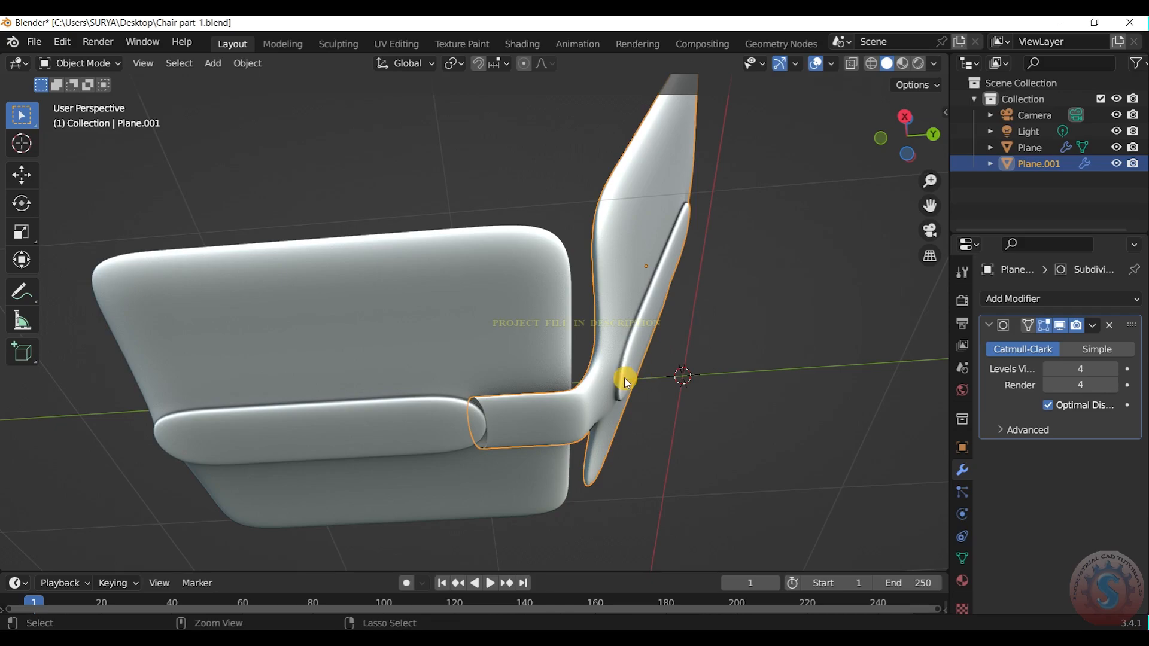
Undo the long extrusion and extrude the open end loop a shorter distance along Y, stopping before the seat's raised strip
{"action": "key", "text": "ctrl+z"}
{"action": "key", "text": "ctrl+z"}
{"action": "key", "text": "ctrl+z"}
{"action": "key", "text": "ctrl+z"}
{"action": "key", "text": "g"}
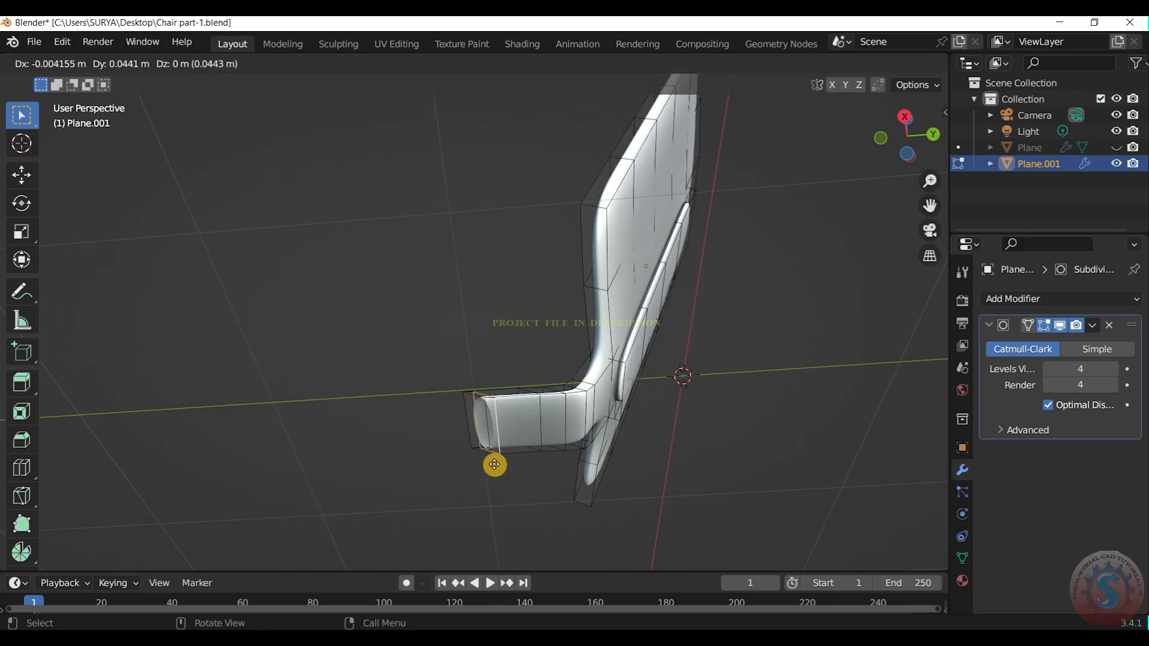
{"action": "left_click", "coordinate": [545, 464]}
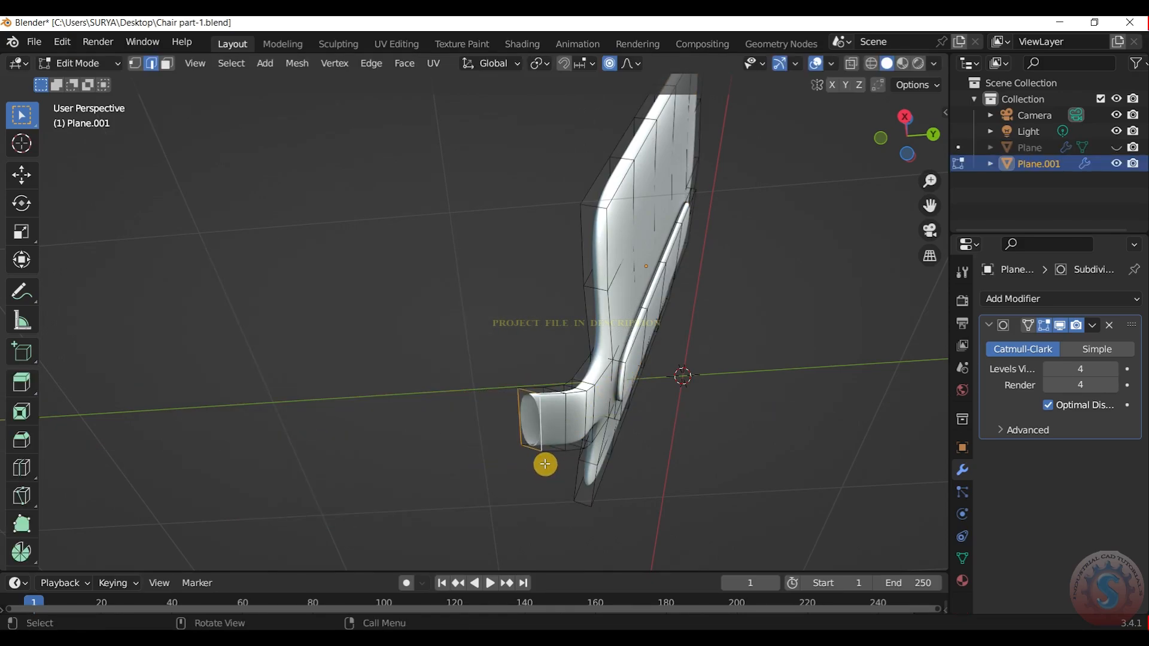
{"action": "key", "text": "g"}
{"action": "key", "text": "y"}
{"action": "left_click", "coordinate": [515, 463]}
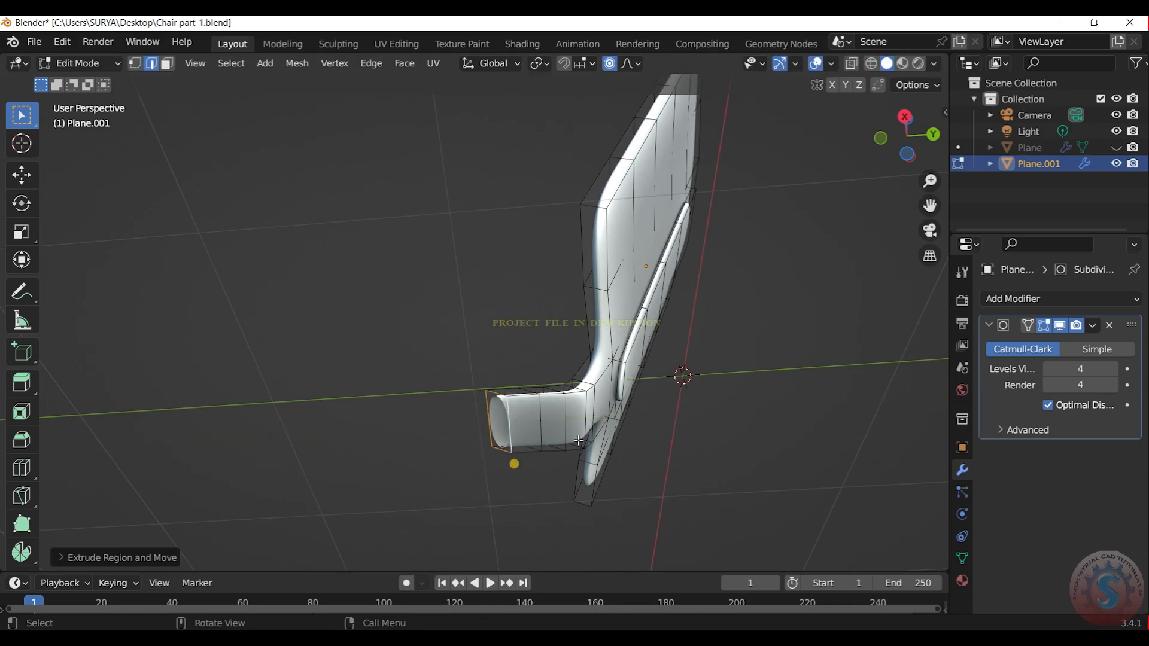
Fill the connector's open end and unhide the seat, finishing in Object Mode
{"action": "left_click", "coordinate": [1115, 146]}
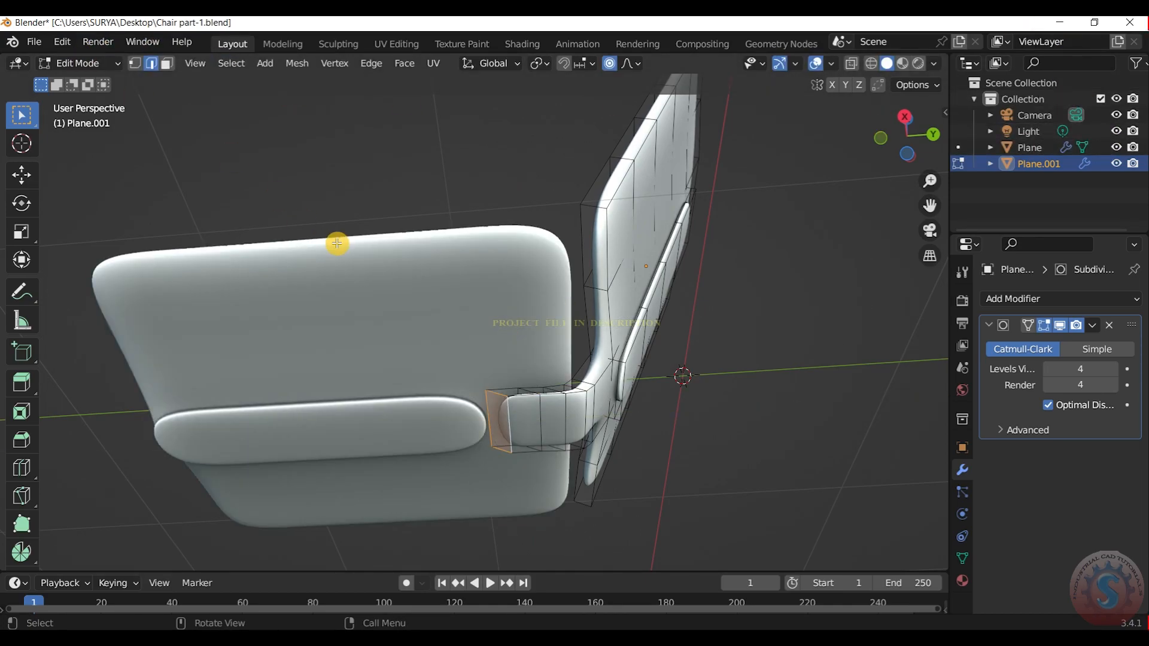
{"action": "left_click", "coordinate": [107, 69]}
{"action": "left_click", "coordinate": [90, 82]}
{"action": "left_click", "coordinate": [438, 166]}
{"action": "scroll", "coordinate": [439, 165], "scroll_direction": "down", "scroll_amount": 1}
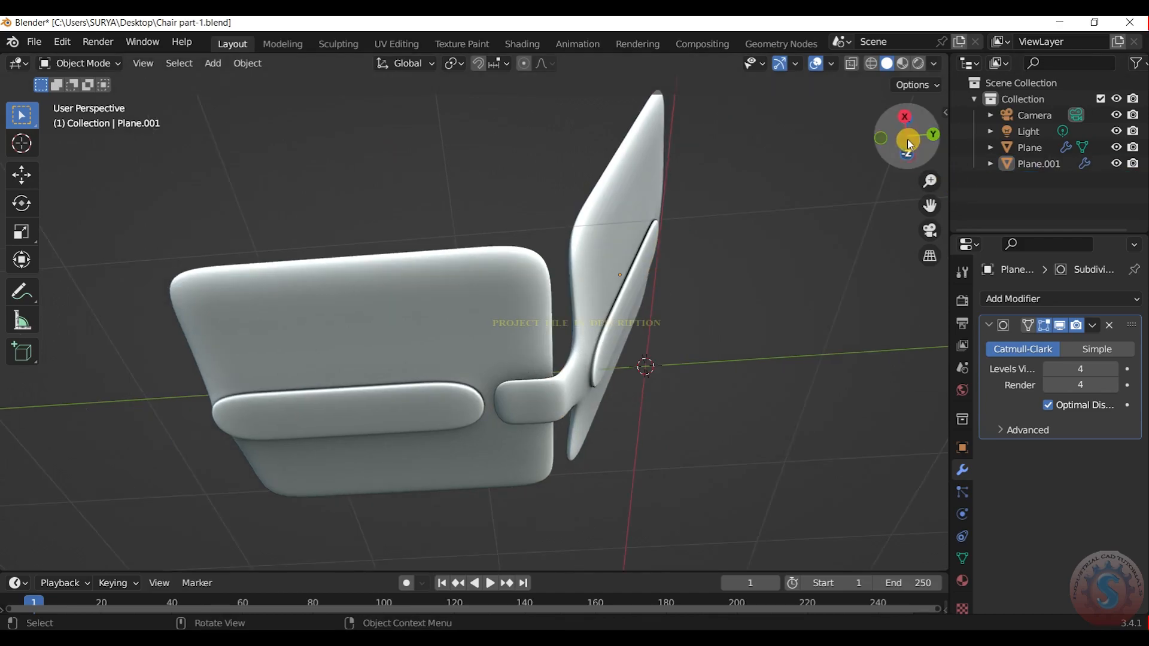
Move the seat about -0.008 m along Z so it sits against the backrest's connector
{"action": "left_click_drag", "start_coordinate": [907, 139], "coordinate": [965, 173]}
{"action": "scroll", "coordinate": [480, 368], "scroll_direction": "up", "scroll_amount": 1}
{"action": "left_click", "coordinate": [479, 368]}
{"action": "key", "text": "g"}
{"action": "key", "text": "z"}
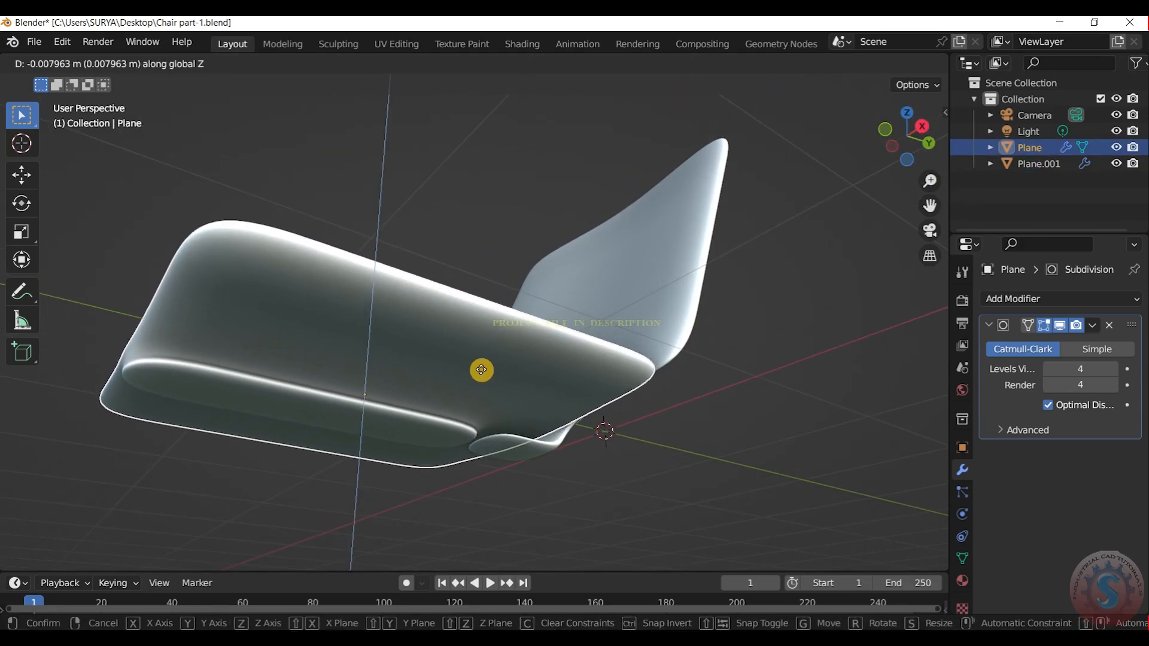
{"action": "left_click", "coordinate": [480, 370]}
Rotate the seat slightly about the X axis and reposition it over the connector
{"action": "key", "text": "KP_7"}
{"action": "key", "text": "KP_3"}
{"action": "scroll", "coordinate": [480, 495], "scroll_direction": "up", "scroll_amount": 3}
{"action": "scroll", "coordinate": [551, 464], "scroll_direction": "down", "scroll_amount": 3}
{"action": "key", "text": "r"}
{"action": "left_click", "coordinate": [613, 479]}
{"action": "key", "text": "g"}
{"action": "left_click", "coordinate": [616, 473]}
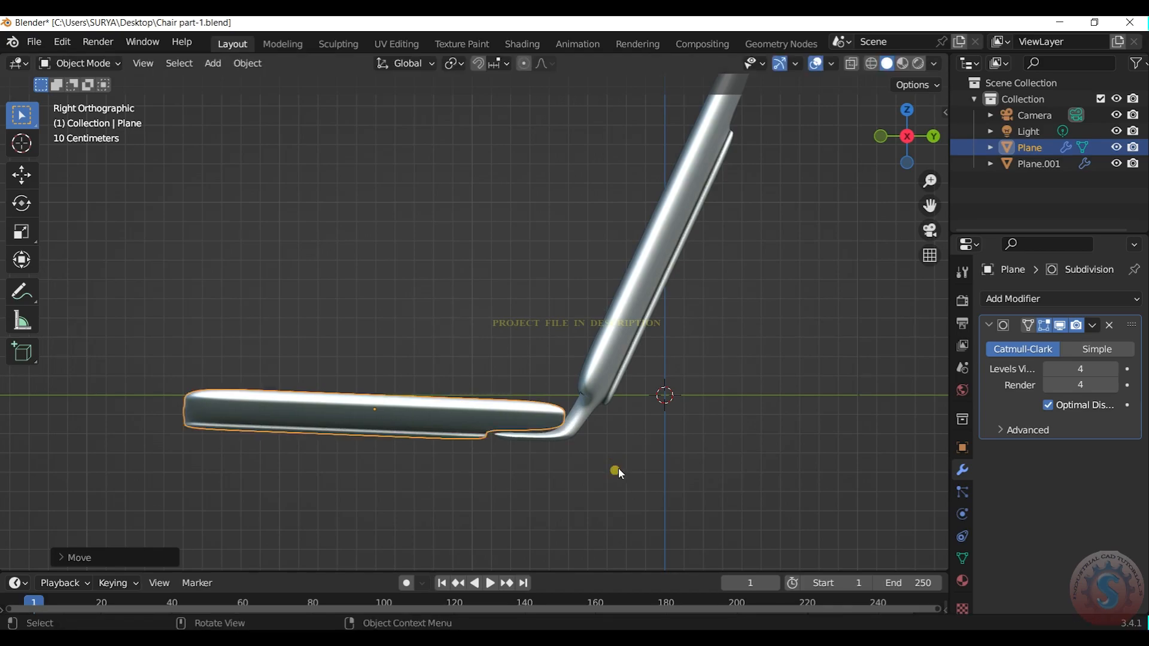
Shift the seat about -0.025 m along Y and -0.005 m along Z to align it with the connector
{"action": "left_click_drag", "start_coordinate": [930, 212], "coordinate": [1005, 114]}
{"action": "scroll", "coordinate": [915, 131], "scroll_direction": "up", "scroll_amount": 3}
{"action": "left_click_drag", "start_coordinate": [912, 129], "coordinate": [908, 125]}
{"action": "scroll", "coordinate": [892, 172], "scroll_direction": "down", "scroll_amount": 3}
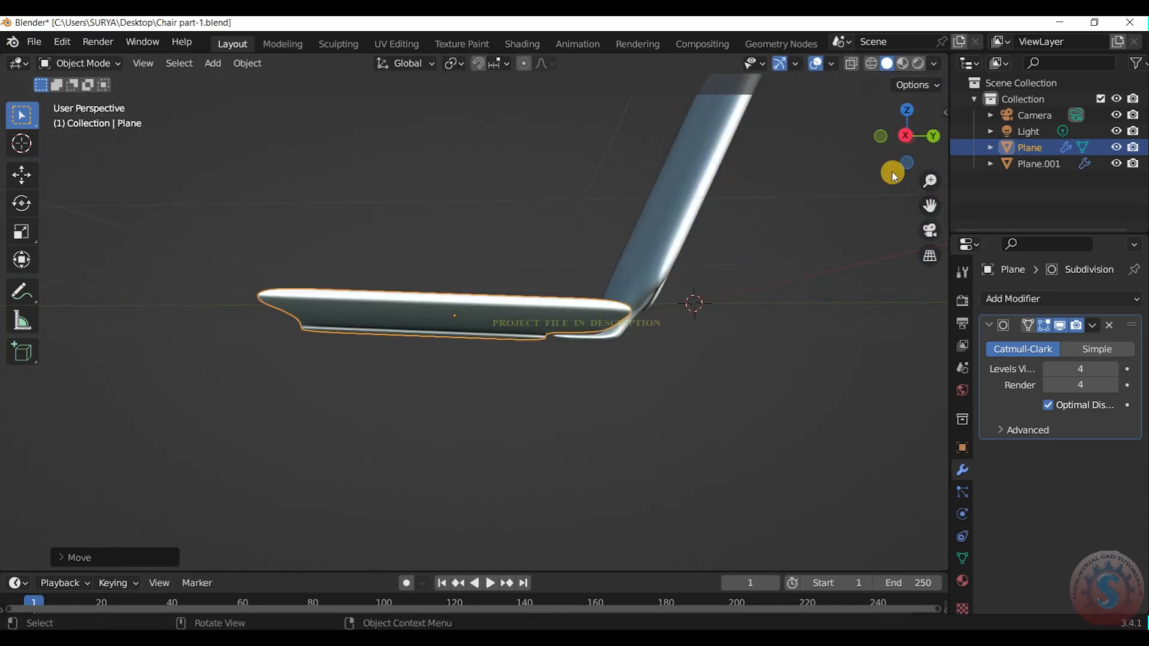
{"action": "key", "text": "KP_1"}
{"action": "key", "text": "KP_3"}
{"action": "scroll", "coordinate": [658, 323], "scroll_direction": "up", "scroll_amount": 4}
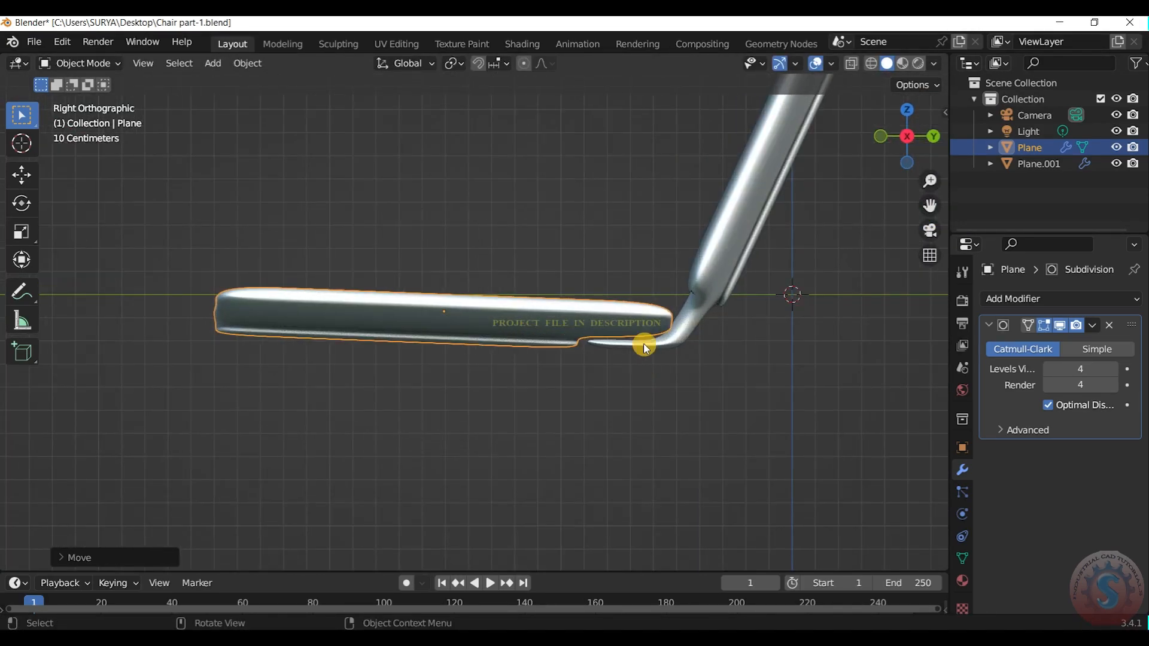
{"action": "key", "text": "g"}
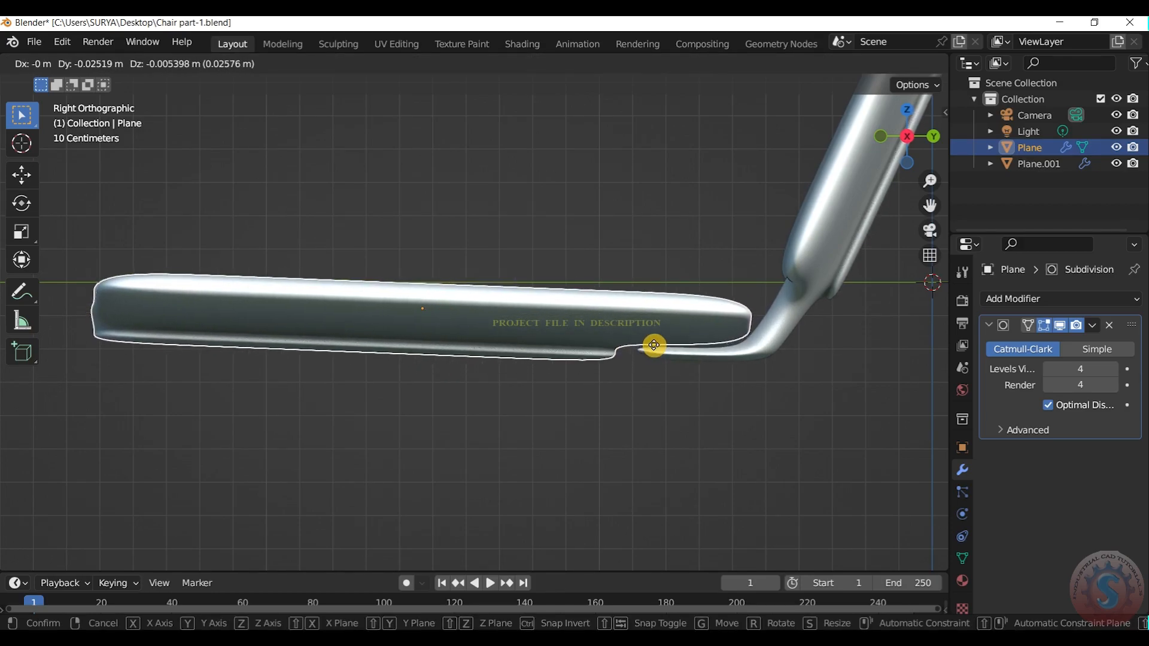
{"action": "left_click", "coordinate": [656, 348]}
{"action": "left_click", "coordinate": [664, 381]}
Separate the middle faces of the raised strip beneath the seat into their own object
{"action": "middle_click_drag", "start_coordinate": [664, 383], "coordinate": [550, 263]}
{"action": "left_click", "coordinate": [80, 63]}
{"action": "left_click", "coordinate": [89, 98]}
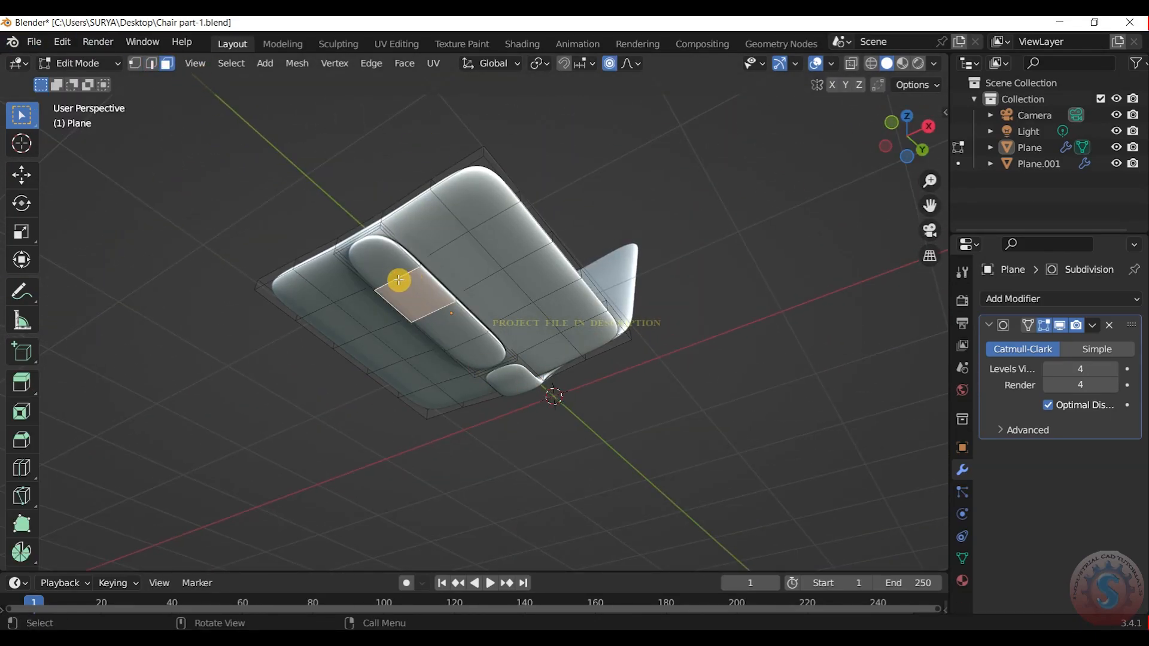
{"action": "key", "text": "e"}
{"action": "key", "text": "Escape"}
{"action": "key", "text": "p"}
{"action": "left_click", "coordinate": [484, 323]}
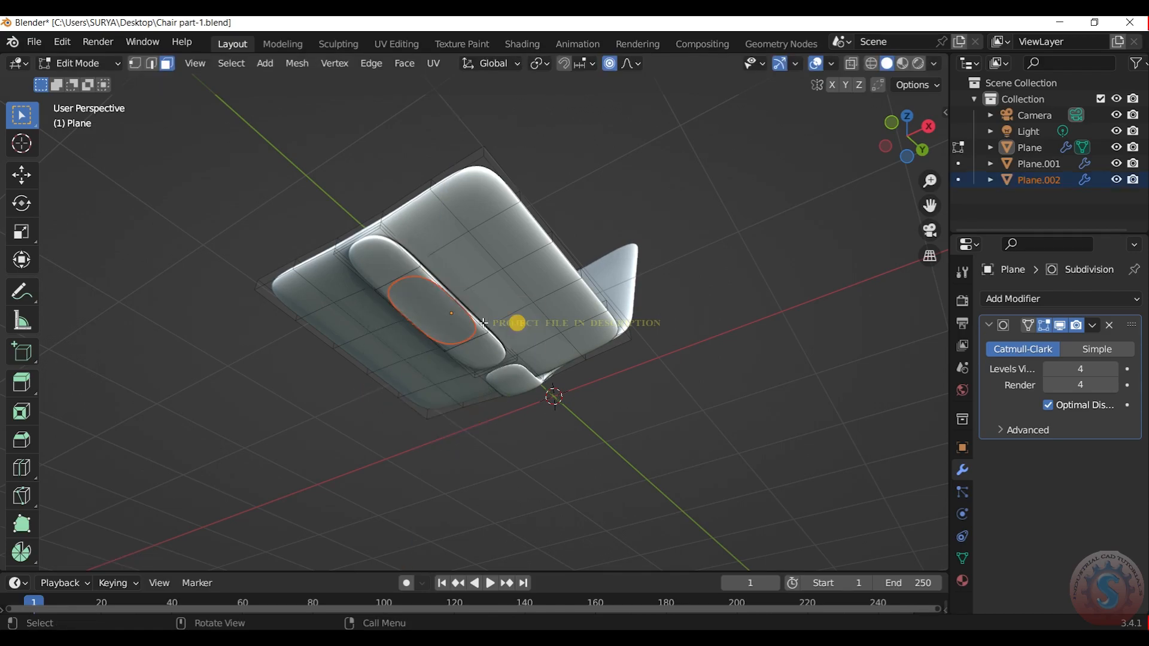
Extrude the separated strip faces downward into a pedestal block and return to Object Mode
{"action": "left_click", "coordinate": [79, 63]}
{"action": "left_click", "coordinate": [87, 80]}
{"action": "left_click", "coordinate": [79, 63]}
{"action": "left_click", "coordinate": [87, 98]}
{"action": "left_click", "coordinate": [440, 320]}
{"action": "key", "text": "e"}
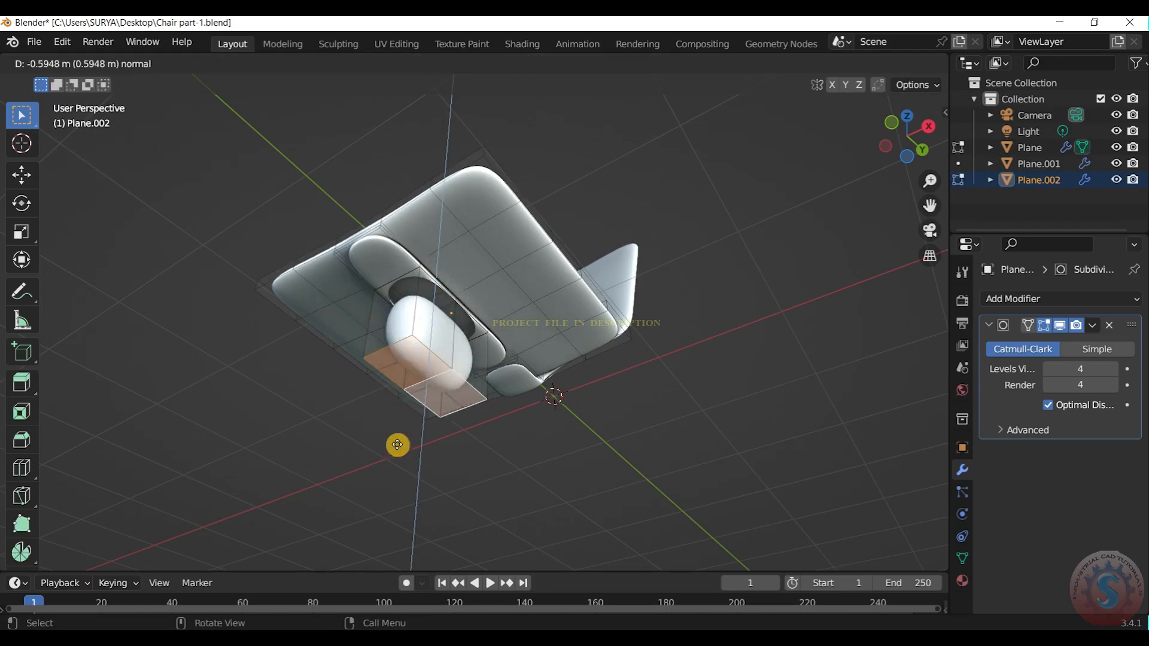
{"action": "left_click", "coordinate": [372, 554]}
{"action": "mouse_move", "coordinate": [909, 141]}
{"action": "left_mouse_down"}
{"action": "mouse_move", "coordinate": [914, 155]}
{"action": "mouse_move", "coordinate": [892, 151]}
{"action": "left_mouse_up"}
{"action": "scroll", "coordinate": [487, 416], "scroll_direction": "up", "scroll_amount": 2}
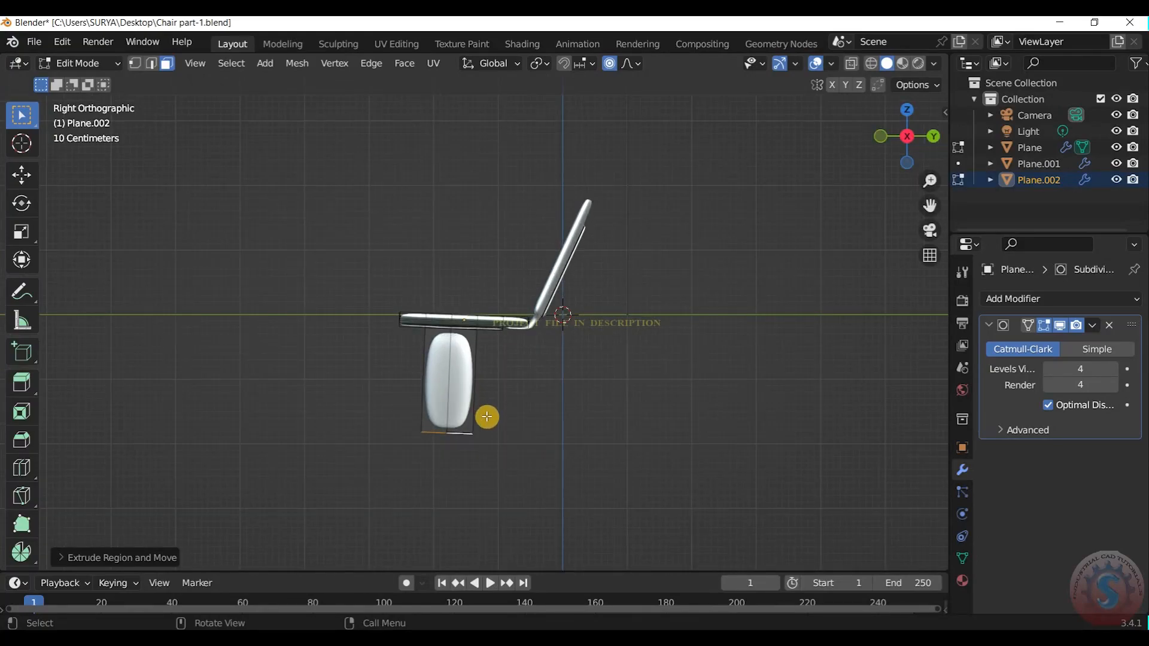
{"action": "left_click", "coordinate": [79, 63]}
{"action": "left_click", "coordinate": [81, 81]}
Select all the chair parts and rotate them together by about -1.97°
{"action": "scroll", "coordinate": [602, 184], "scroll_direction": "down", "scroll_amount": 3}
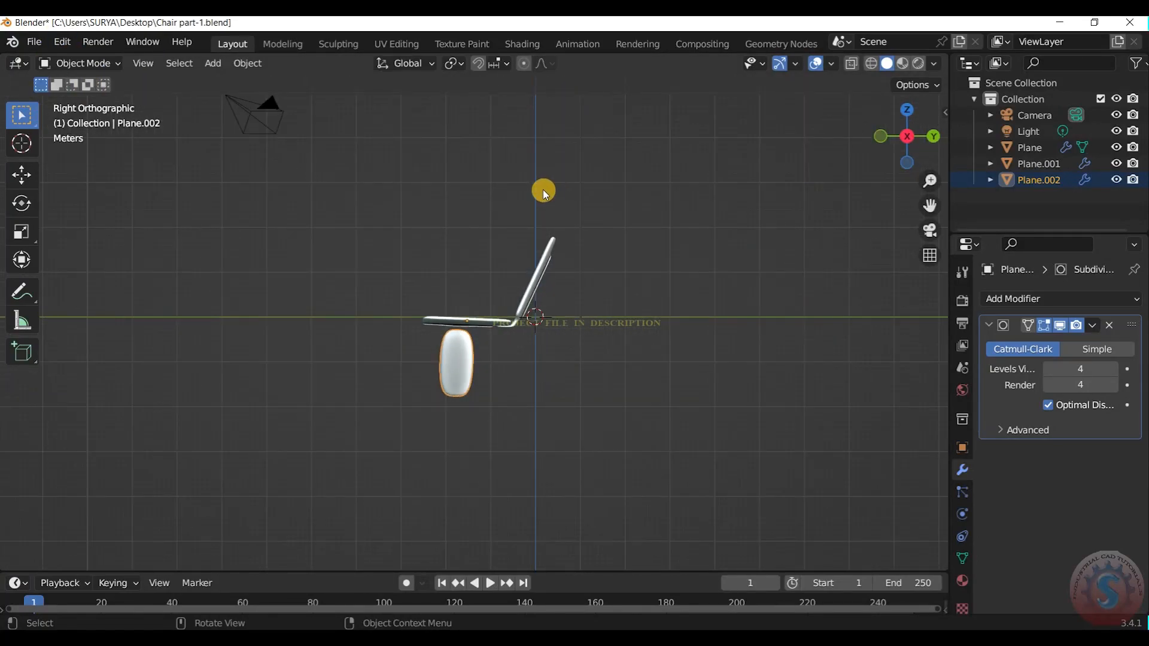
{"action": "left_click_drag", "start_coordinate": [662, 437], "coordinate": [402, 225]}
{"action": "scroll", "coordinate": [485, 320], "scroll_direction": "up", "scroll_amount": 1}
{"action": "key", "text": "r"}
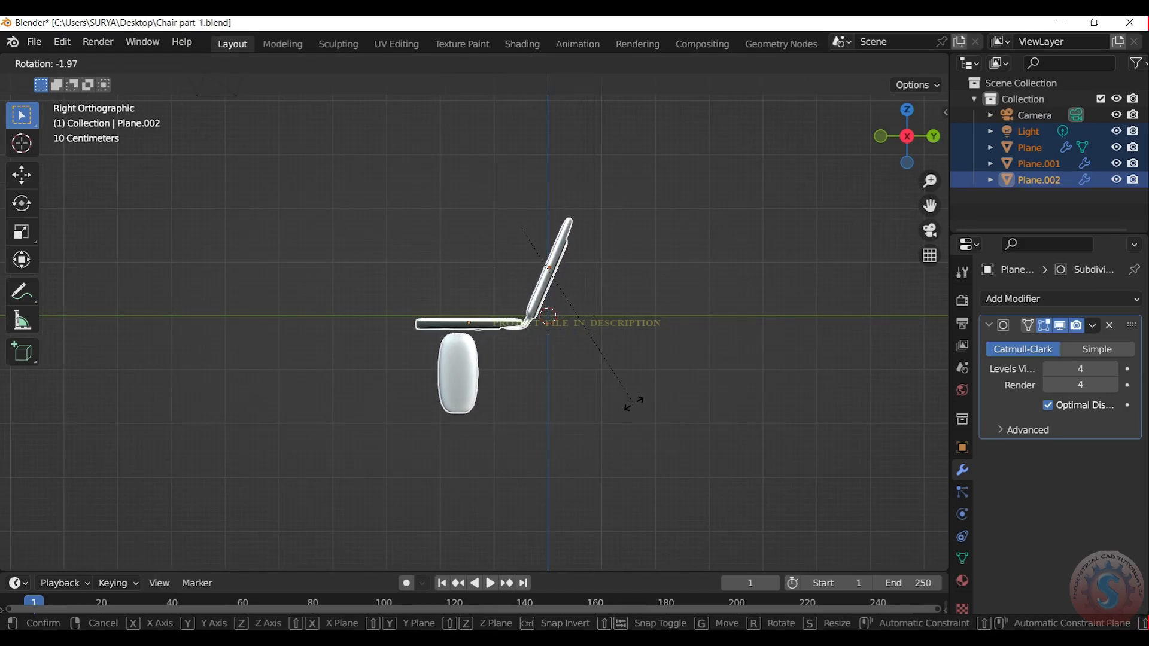
{"action": "left_click", "coordinate": [633, 403]}
{"action": "left_click", "coordinate": [704, 231]}
{"action": "scroll", "coordinate": [704, 231], "scroll_direction": "down", "scroll_amount": 3}
Undo the edits back to before the strip faces were separated from the seat
{"action": "left_click_drag", "start_coordinate": [888, 130], "coordinate": [895, 60]}
{"action": "key", "text": "Tab"}
{"action": "key", "text": "ctrl+z"}
{"action": "key", "text": "ctrl+z"}
{"action": "key", "text": "ctrl+z"}
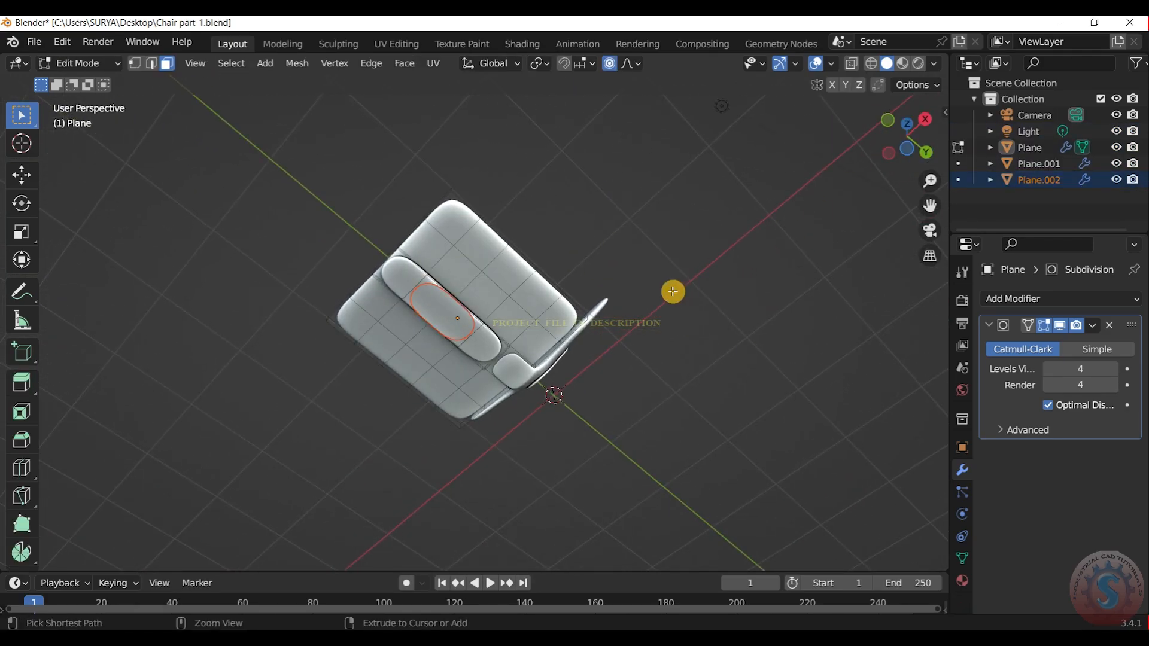
{"action": "left_click_drag", "start_coordinate": [876, 150], "coordinate": [893, 121]}
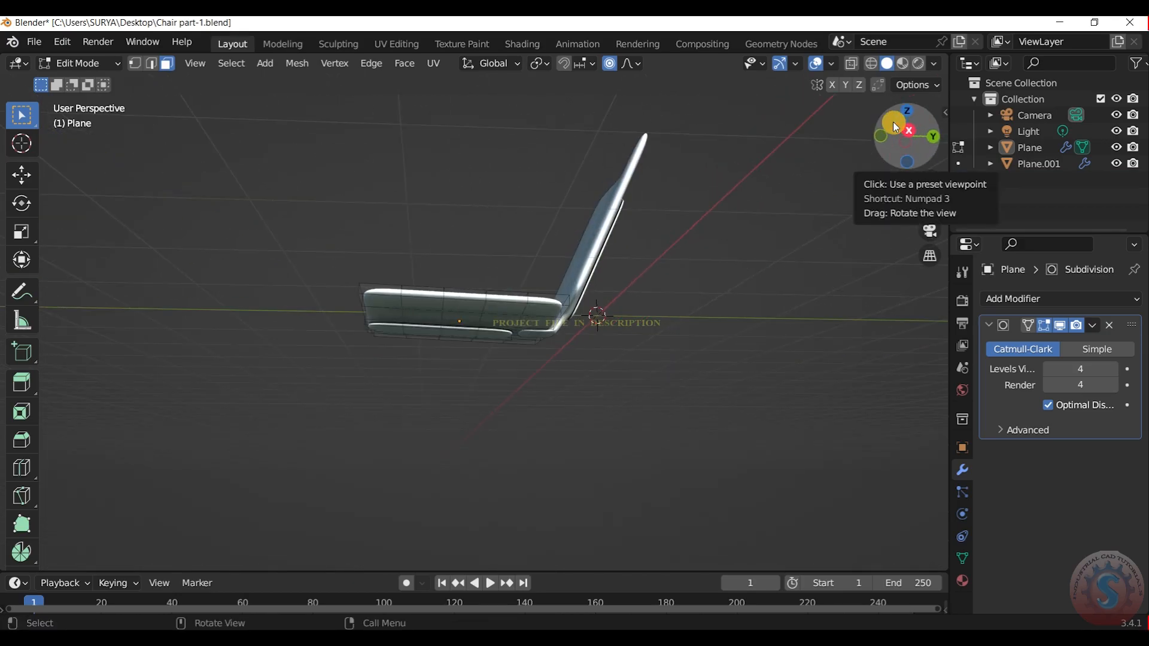
Select the seat and the backrest in Object Mode and join them into one object
{"action": "left_click", "coordinate": [893, 121]}
{"action": "left_click_drag", "start_coordinate": [577, 372], "coordinate": [443, 185]}
{"action": "left_click", "coordinate": [73, 64]}
{"action": "left_click", "coordinate": [84, 80]}
{"action": "left_click_drag", "start_coordinate": [787, 291], "coordinate": [609, 167]}
{"action": "left_click_drag", "start_coordinate": [543, 388], "coordinate": [445, 264]}
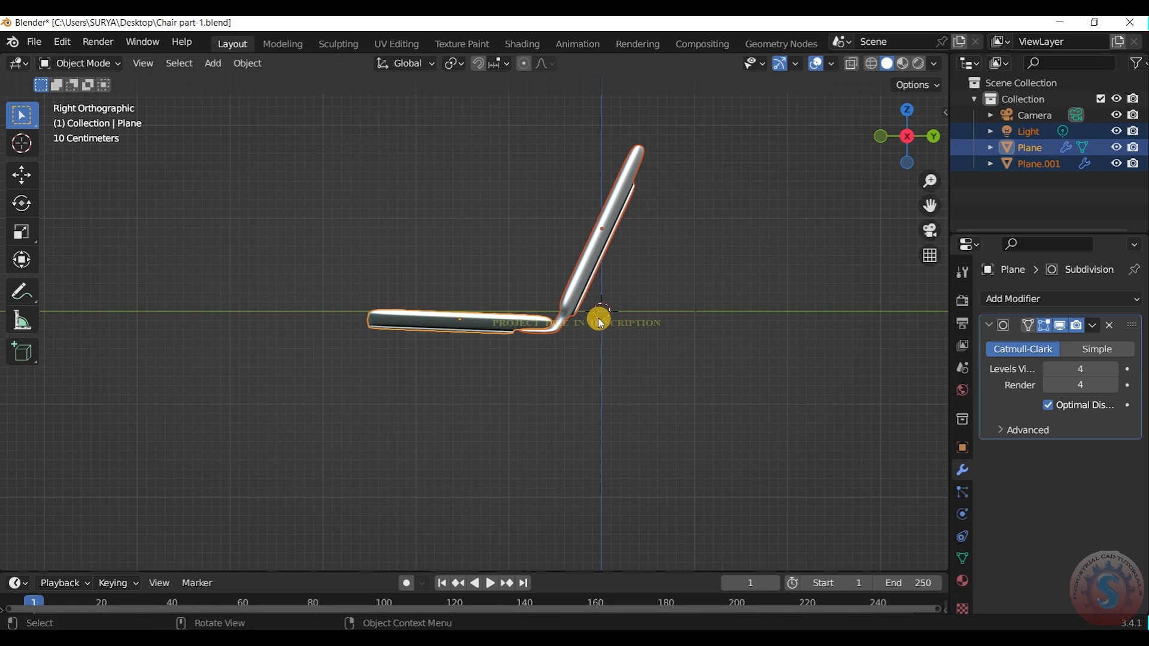
{"action": "left_click", "coordinate": [578, 264]}
Rotate the joined chair by about -2.2° about the X axis to level the seat
{"action": "key", "text": "r"}
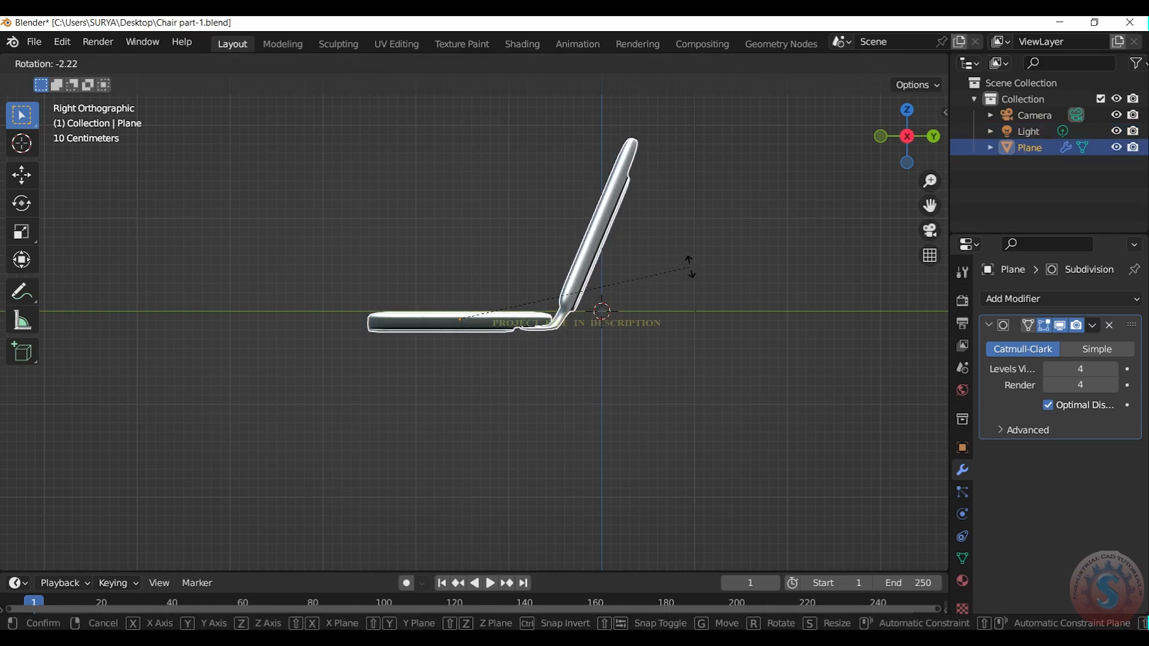
{"action": "left_click", "coordinate": [690, 267]}
{"action": "left_click", "coordinate": [691, 268]}
Select the middle faces of the raised strip beneath the seat in the joined chair's Edit Mode
{"action": "left_click_drag", "start_coordinate": [903, 134], "coordinate": [892, 152]}
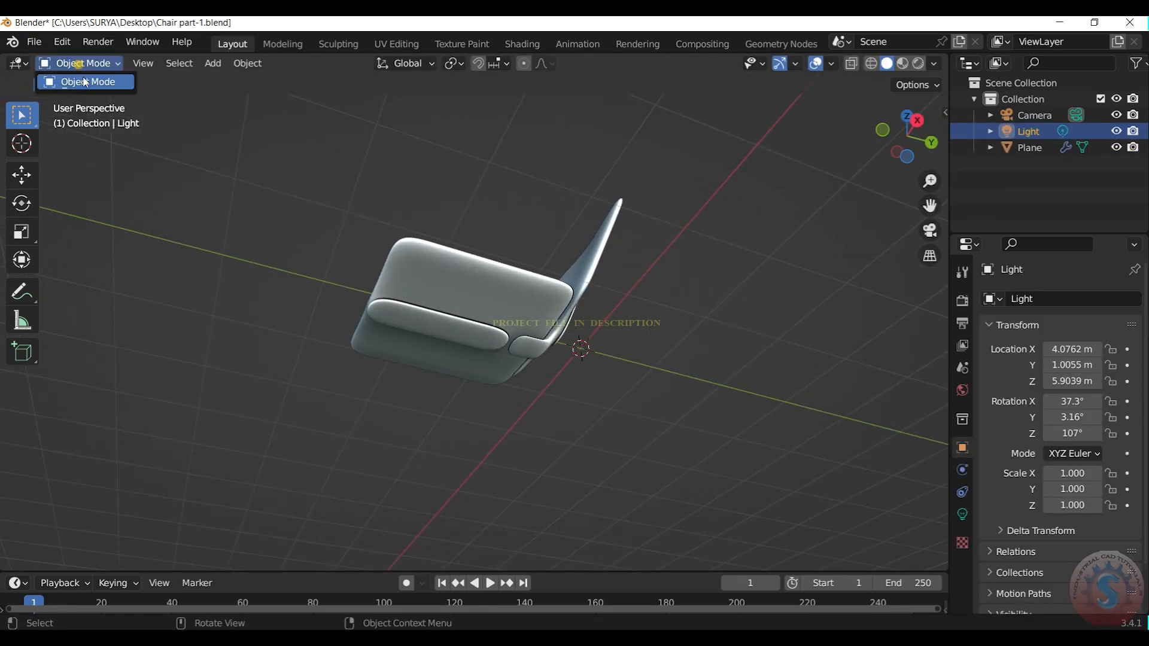
{"action": "left_click", "coordinate": [543, 300]}
{"action": "left_click", "coordinate": [80, 63]}
{"action": "left_click", "coordinate": [78, 98]}
{"action": "left_click", "coordinate": [416, 326]}
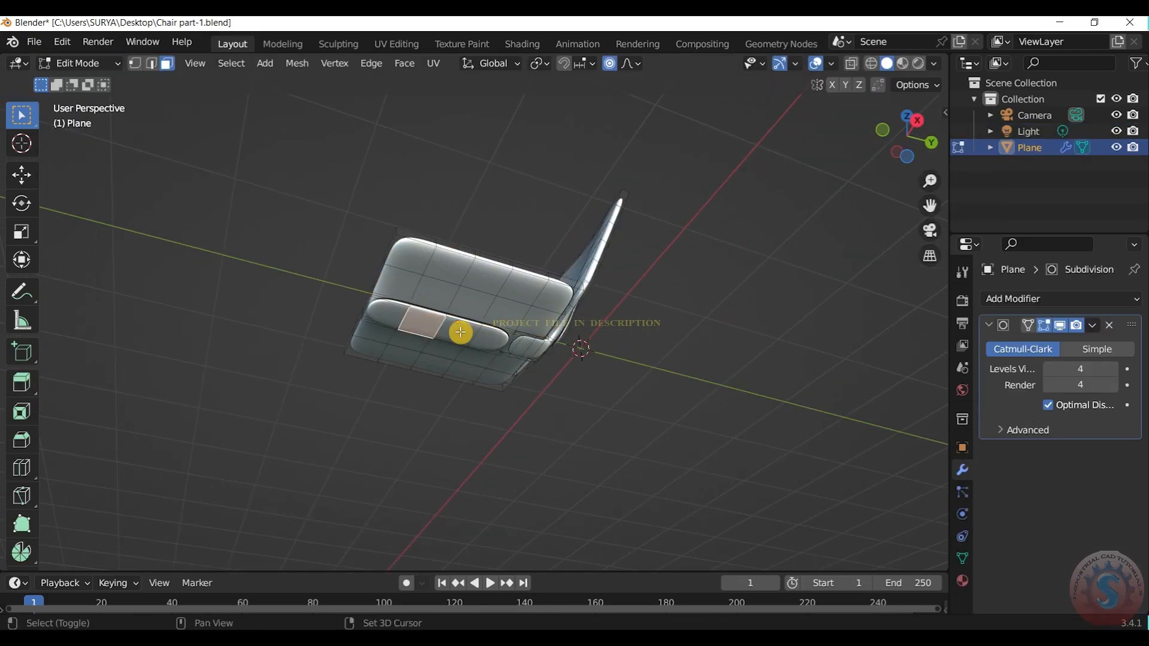
{"action": "left_click_drag", "start_coordinate": [904, 119], "coordinate": [900, 143]}
Try extruding the strip's selected faces downward along their normal, then undo the extrusion
{"action": "key", "text": "e"}
{"action": "left_click", "coordinate": [879, 283]}
{"action": "scroll", "coordinate": [896, 137], "scroll_direction": "down", "scroll_amount": 4}
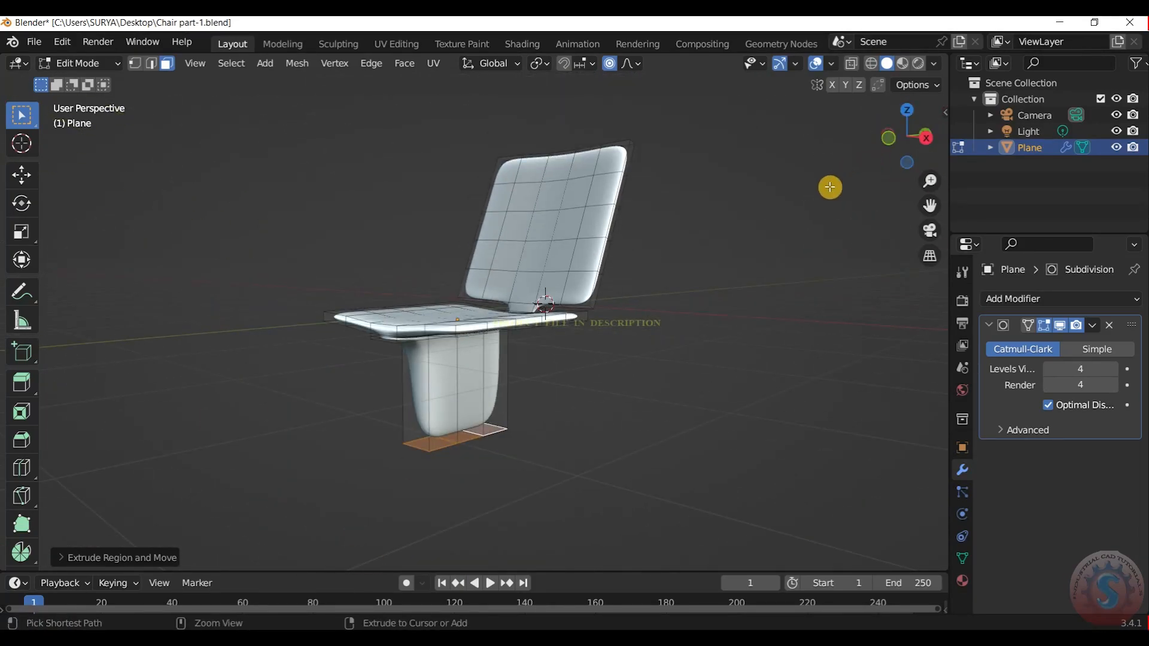
{"action": "key", "text": "ctrl+z"}
Extrude the strip's selected faces about -1.29 m along global Z as a pedestal, finishing in Object Mode
{"action": "key", "text": "e"}
{"action": "key", "text": "x"}
{"action": "key", "text": "z"}
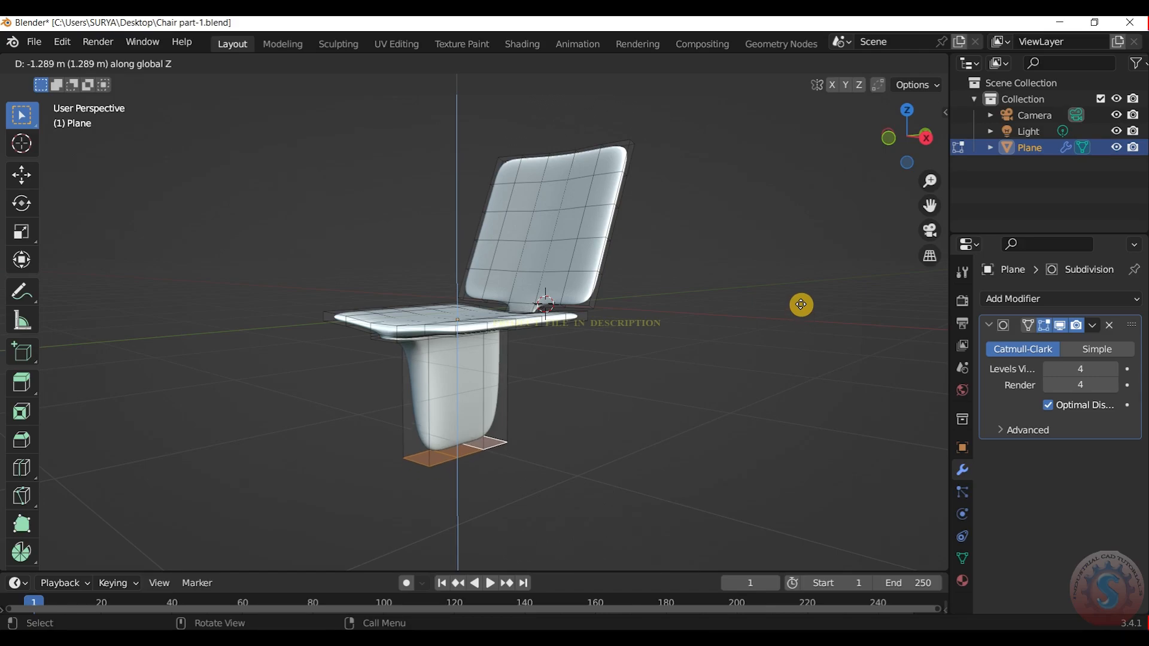
{"action": "left_click", "coordinate": [801, 304]}
{"action": "left_click", "coordinate": [84, 64]}
{"action": "left_click", "coordinate": [121, 82]}
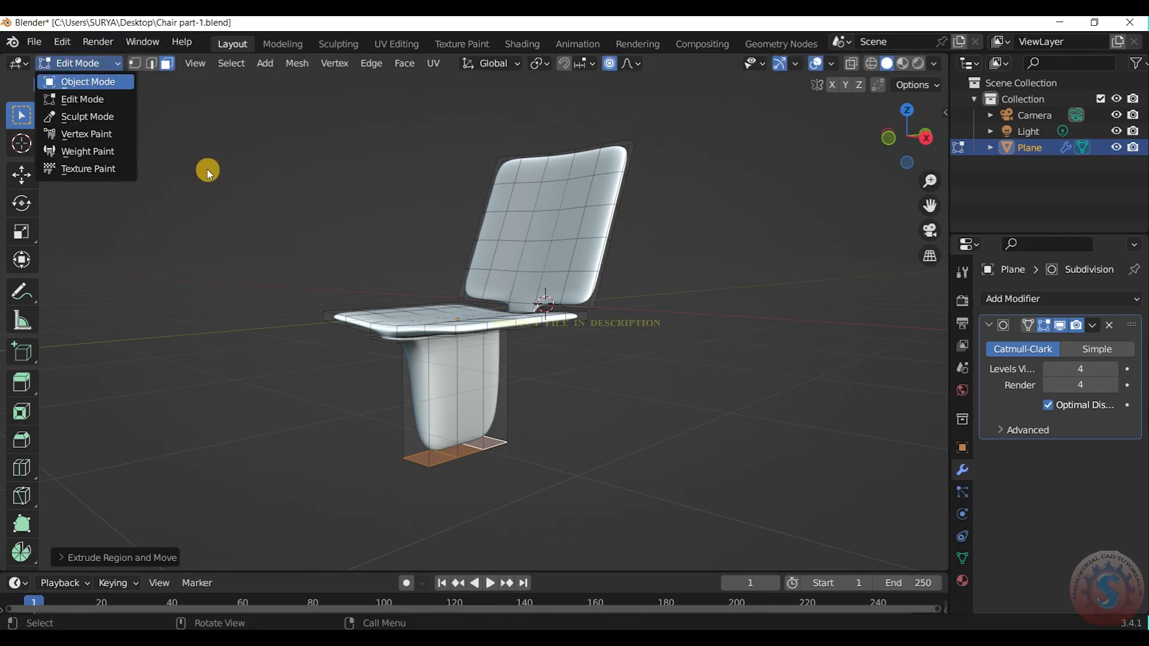
Try a further free extrusion of the pedestal's bottom faces
{"action": "scroll", "coordinate": [921, 137], "scroll_direction": "down", "scroll_amount": 4}
{"action": "middle_click_drag", "start_coordinate": [921, 136], "coordinate": [884, 158]}
{"action": "key", "text": "KP_0"}
{"action": "key", "text": "KP_0"}
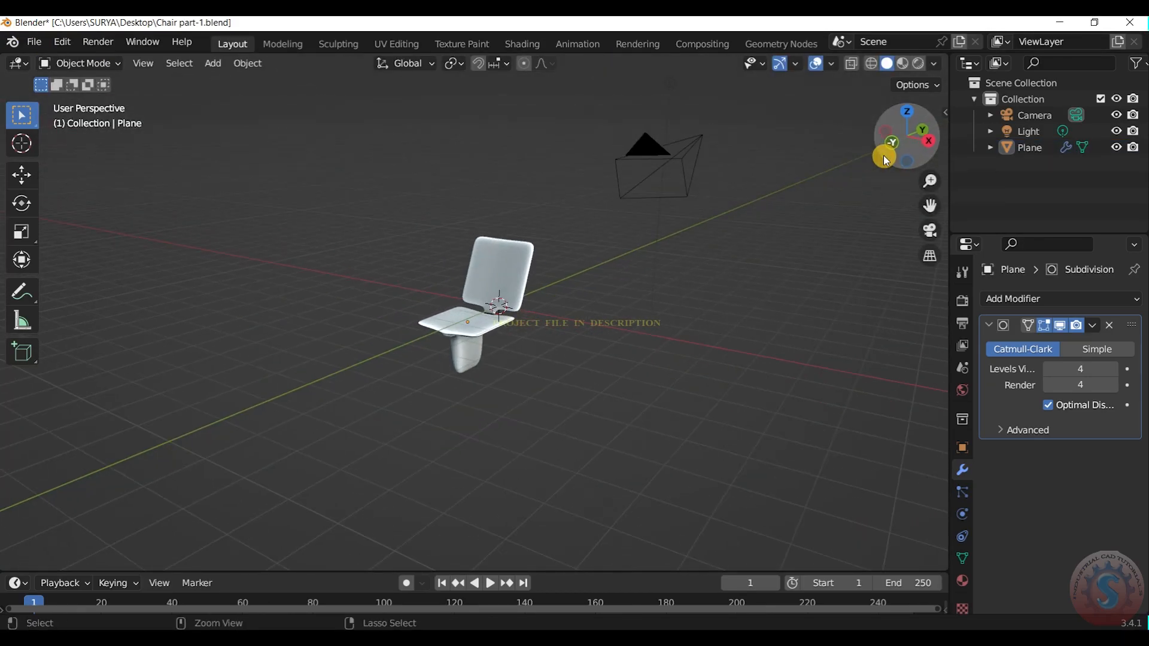
{"action": "key", "text": "Tab"}
{"action": "key", "text": "e"}
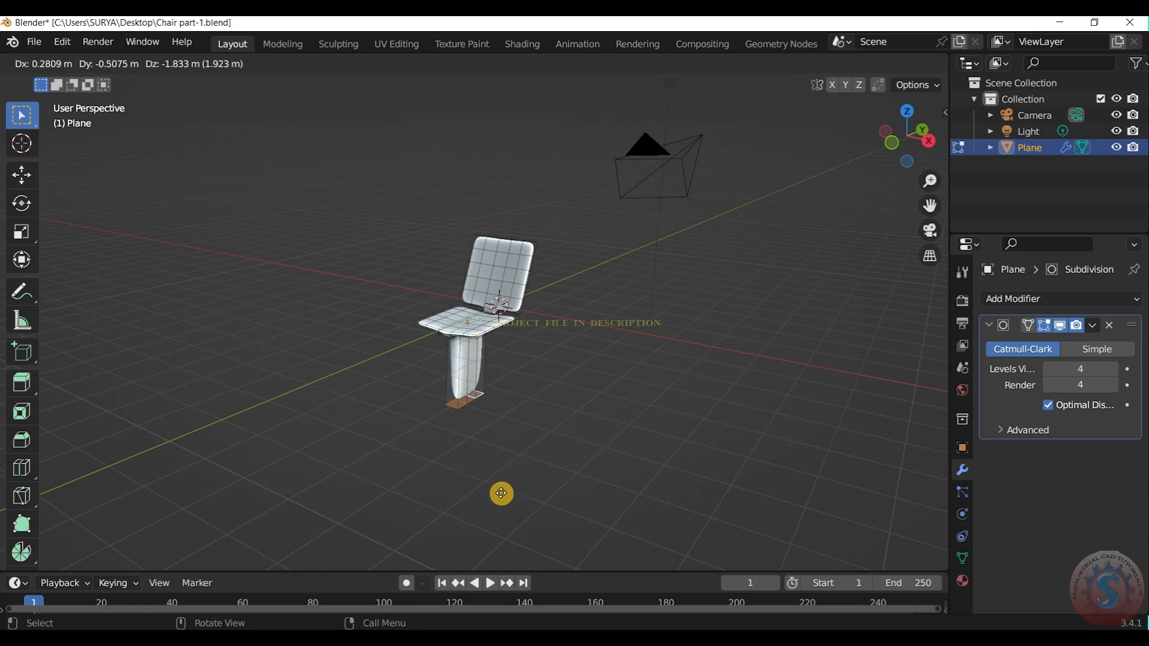
{"action": "left_click", "coordinate": [501, 465]}
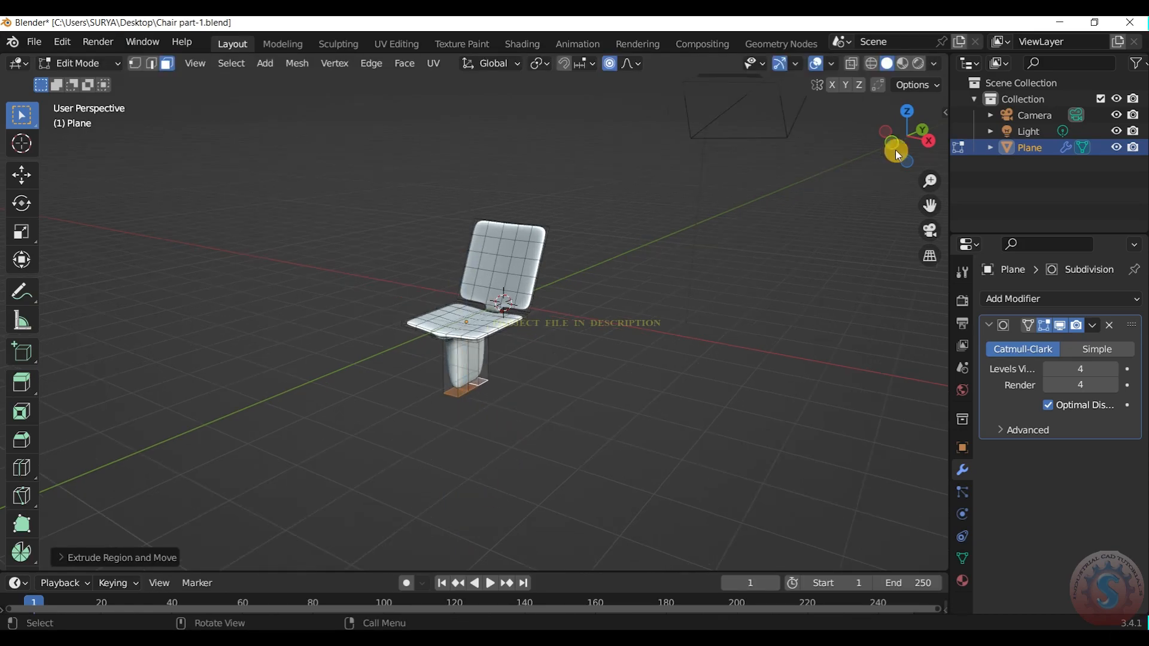
Add four horizontal loop cuts around the pedestal and return to Object Mode
{"action": "scroll", "coordinate": [599, 359], "scroll_direction": "up", "scroll_amount": 4}
{"action": "middle_click_drag", "start_coordinate": [598, 359], "coordinate": [612, 353]}
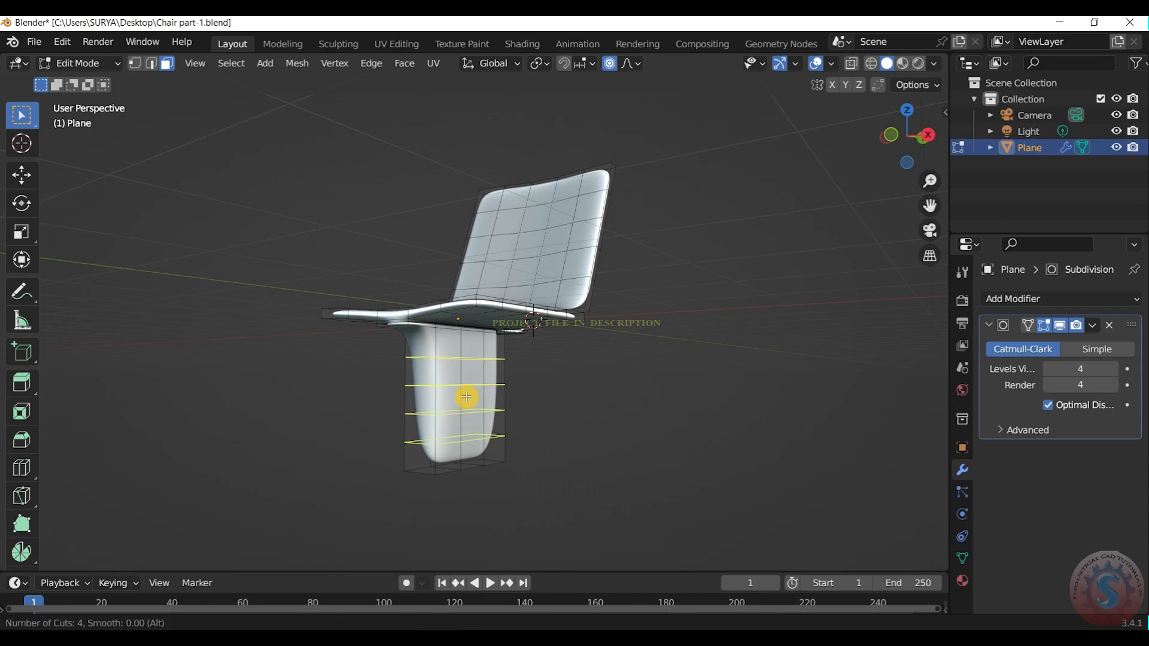
{"action": "left_click", "coordinate": [58, 63]}
{"action": "left_click", "coordinate": [72, 82]}
{"action": "left_click", "coordinate": [220, 162]}
Extrude the pedestal's bottom faces and scale them outward into a flared base, finishing in Object Mode
{"action": "left_click_drag", "start_coordinate": [885, 144], "coordinate": [898, 102]}
{"action": "left_click", "coordinate": [107, 63]}
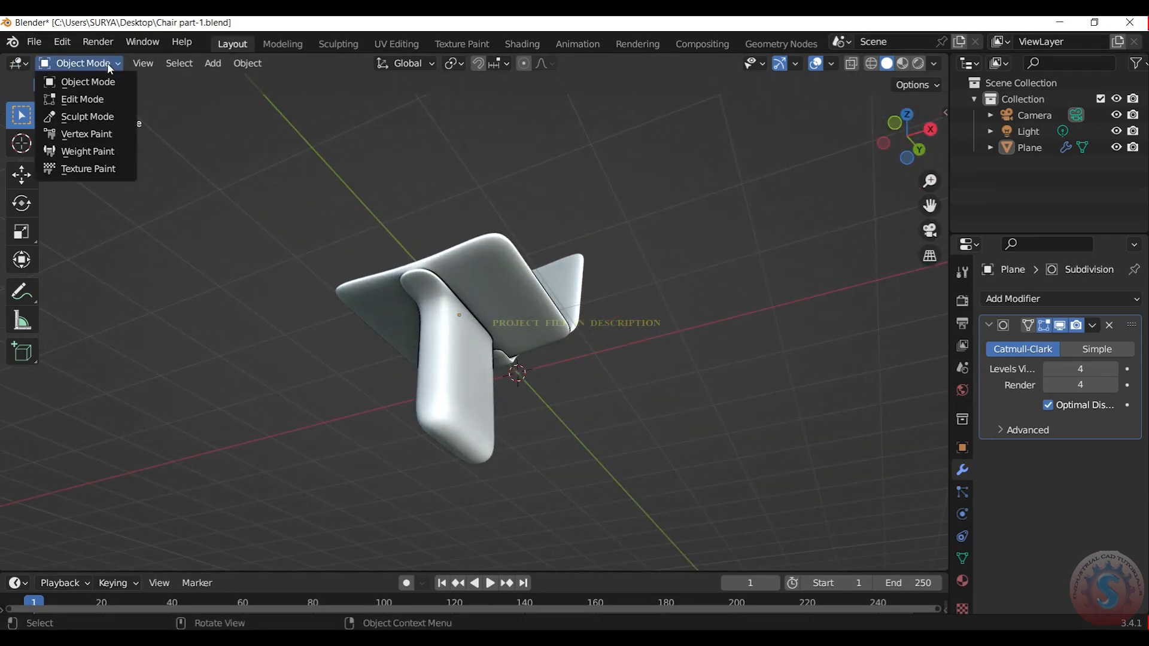
{"action": "left_click", "coordinate": [84, 99]}
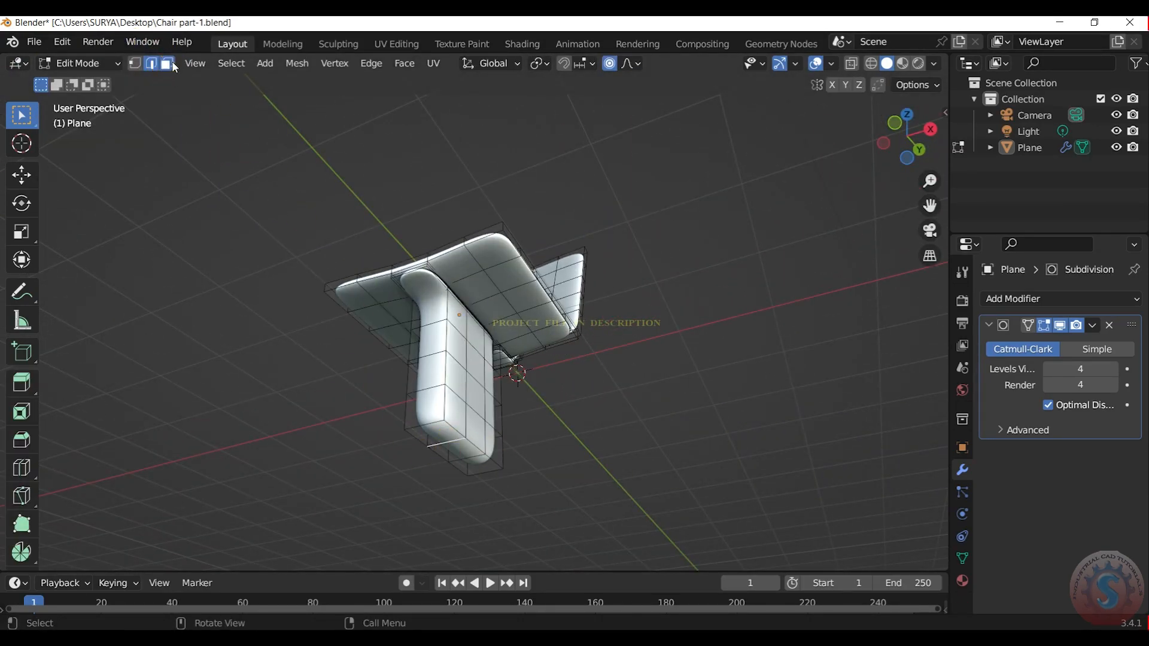
{"action": "key", "text": "e"}
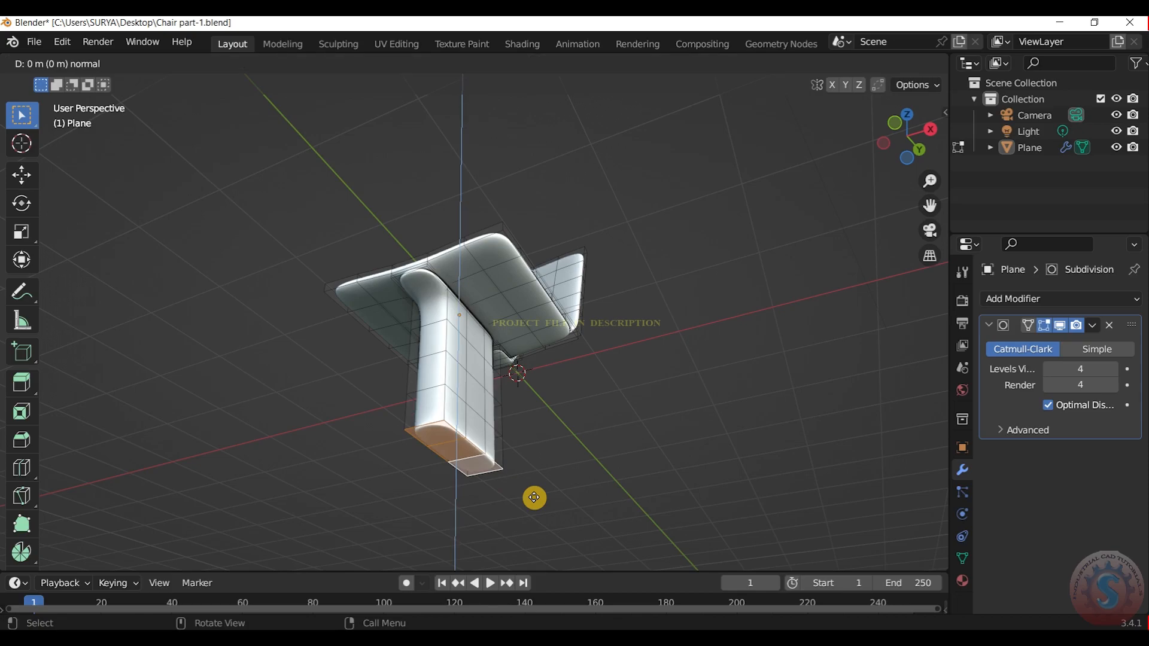
{"action": "left_click", "coordinate": [662, 508]}
{"action": "left_click_drag", "start_coordinate": [906, 142], "coordinate": [904, 141]}
{"action": "left_click", "coordinate": [78, 62]}
{"action": "left_click", "coordinate": [96, 82]}
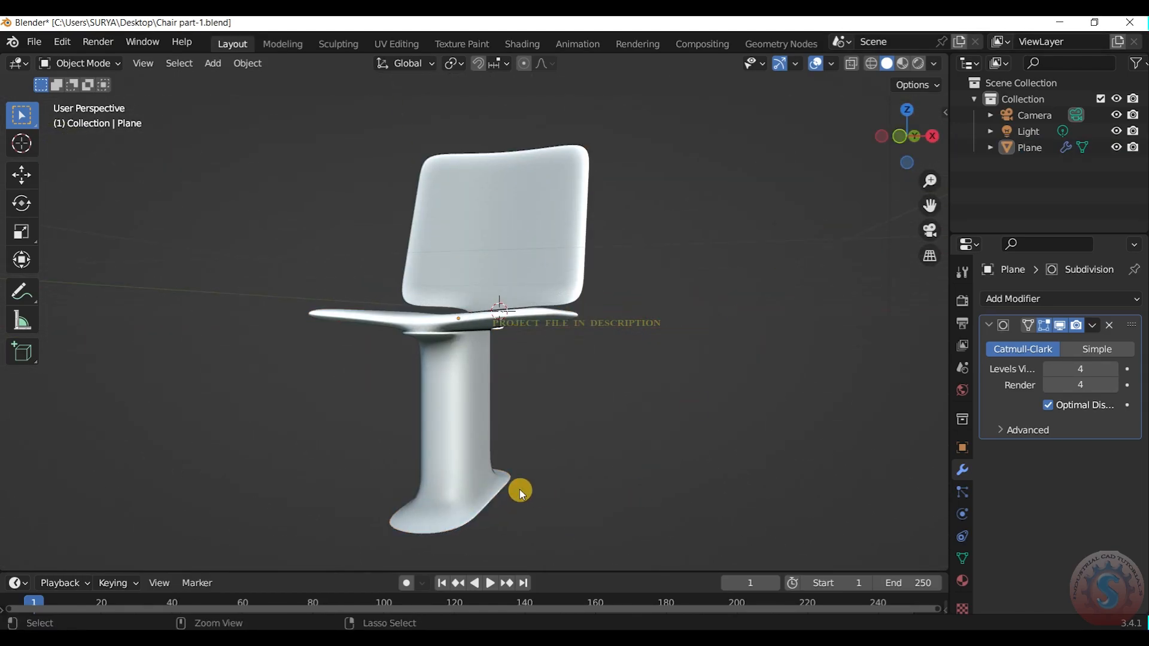
Adjust the base's bottom faces along Y and widen them along X, finishing in Object Mode
{"action": "key", "text": "Tab"}
{"action": "key", "text": "s"}
{"action": "key", "text": "y"}
{"action": "left_click", "coordinate": [568, 492]}
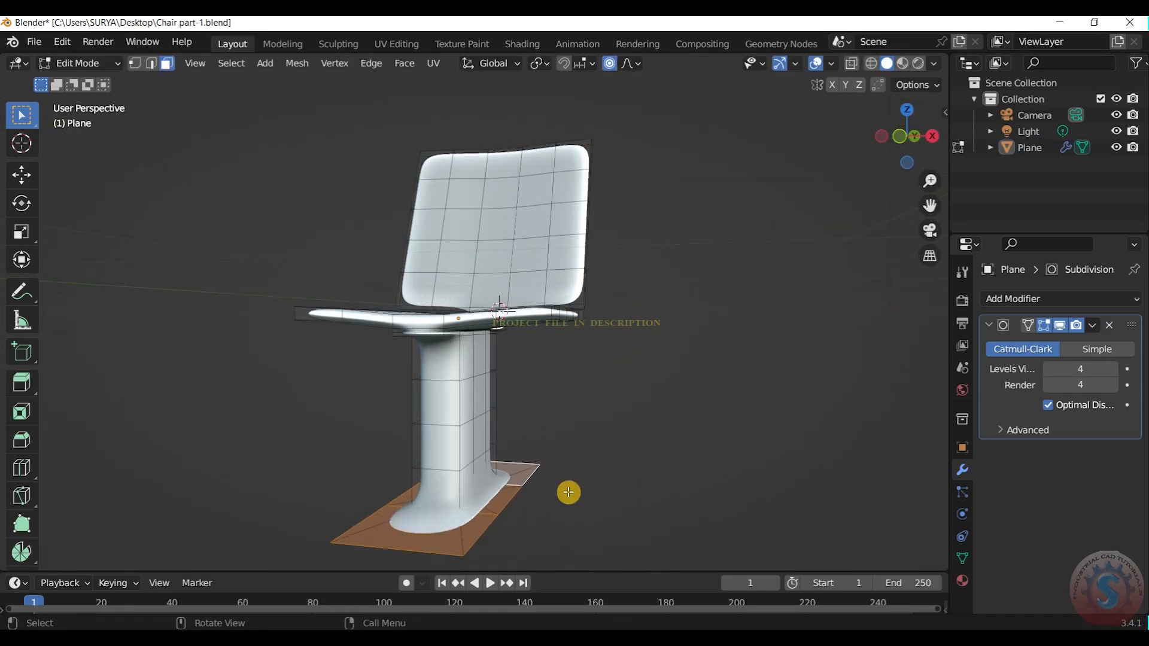
{"action": "key", "text": "s"}
{"action": "key", "text": "y"}
{"action": "key", "text": "x"}
{"action": "left_click", "coordinate": [760, 431]}
{"action": "left_click", "coordinate": [79, 63]}
{"action": "left_click", "coordinate": [90, 82]}
Try scaling the base's bottom faces by about 1.63 along global X
{"action": "left_click_drag", "start_coordinate": [890, 144], "coordinate": [912, 151]}
{"action": "scroll", "coordinate": [890, 144], "scroll_direction": "down", "scroll_amount": 4}
{"action": "key", "text": "Tab"}
{"action": "scroll", "coordinate": [616, 376], "scroll_direction": "up", "scroll_amount": 2}
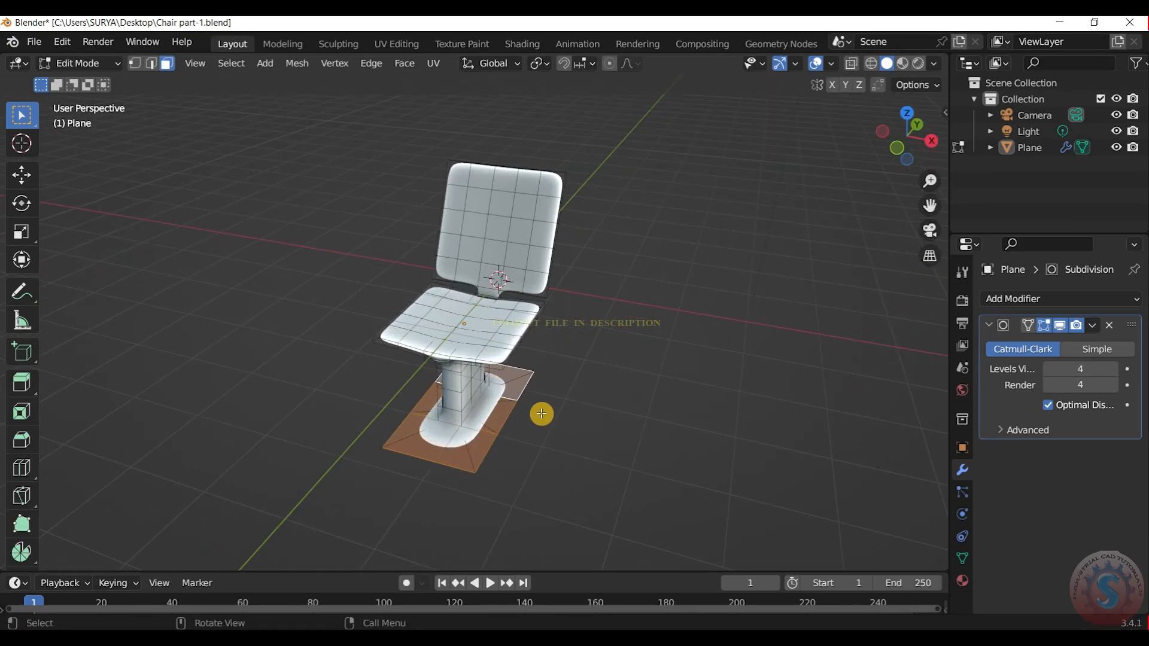
{"action": "key", "text": "s"}
{"action": "key", "text": "x"}
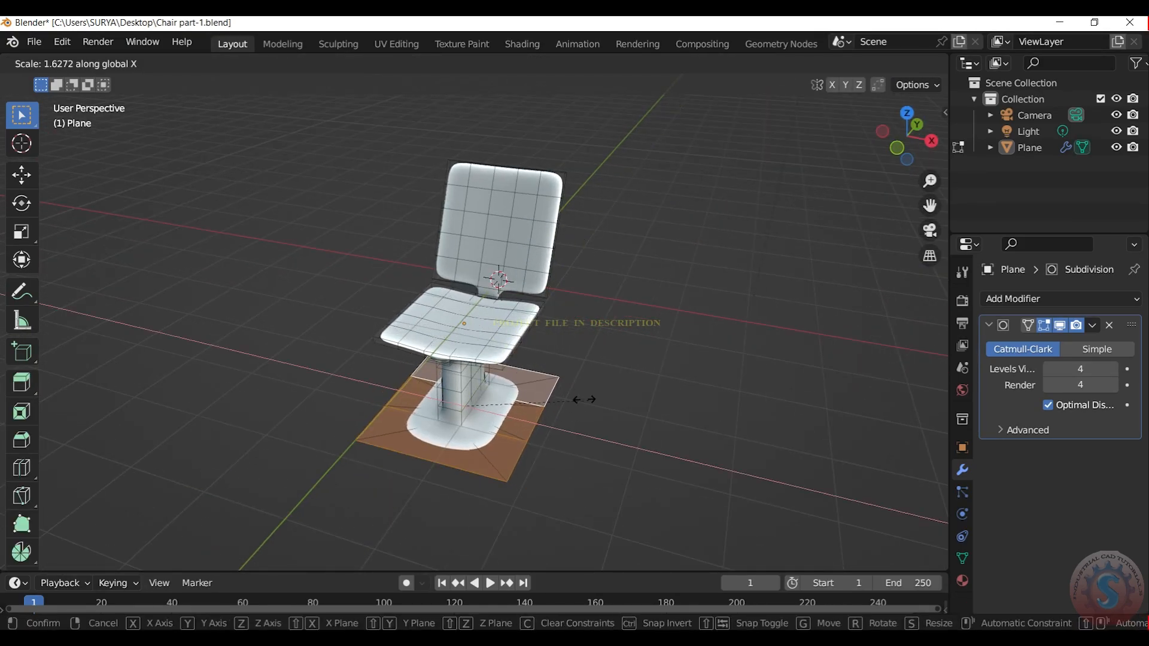
{"action": "left_click", "coordinate": [583, 400]}
{"action": "left_click", "coordinate": [80, 62]}
{"action": "left_click", "coordinate": [90, 81]}
{"action": "mouse_move", "coordinate": [907, 134]}
{"action": "left_mouse_down"}
{"action": "mouse_move", "coordinate": [878, 139]}
{"action": "mouse_move", "coordinate": [920, 145]}
{"action": "mouse_move", "coordinate": [900, 149]}
{"action": "left_mouse_up"}
Scale the base's bottom faces by about 0.70 along global Y and return to Object Mode
{"action": "key", "text": "Tab"}
{"action": "key", "text": "s"}
{"action": "key", "text": "x"}
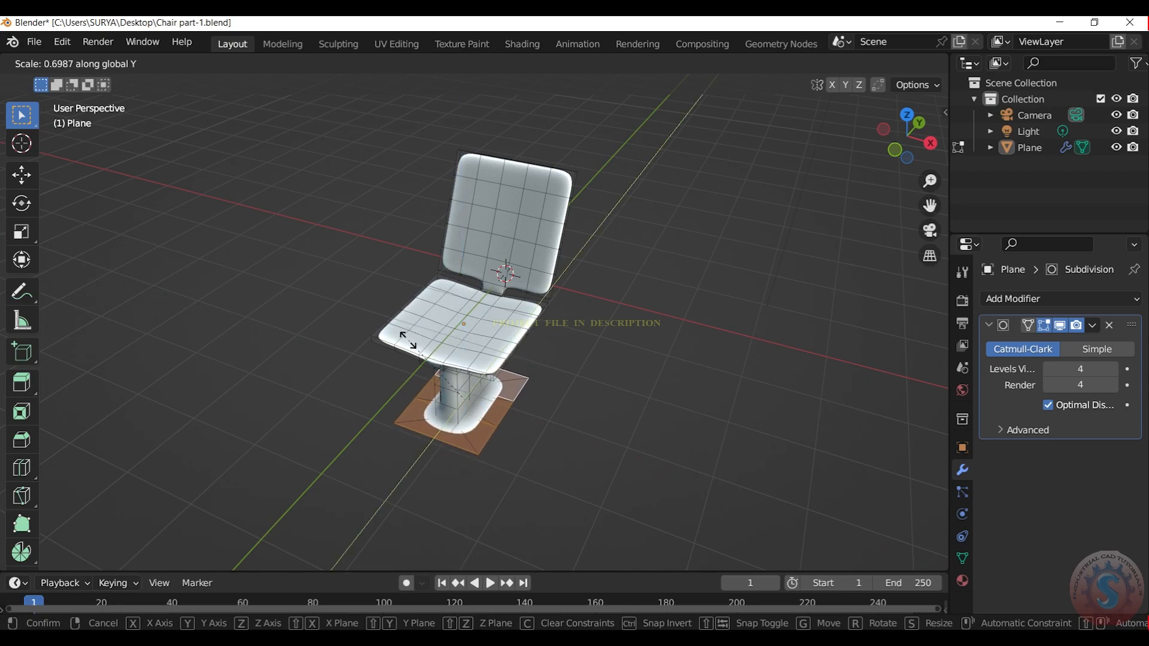
{"action": "left_click", "coordinate": [408, 340]}
{"action": "left_click", "coordinate": [80, 63]}
{"action": "left_click", "coordinate": [95, 82]}
Try a loop cut around the base near its outer edge in Edit Mode, then undo it
{"action": "left_click_drag", "start_coordinate": [924, 155], "coordinate": [897, 149]}
{"action": "left_click", "coordinate": [80, 62]}
{"action": "left_click", "coordinate": [96, 97]}
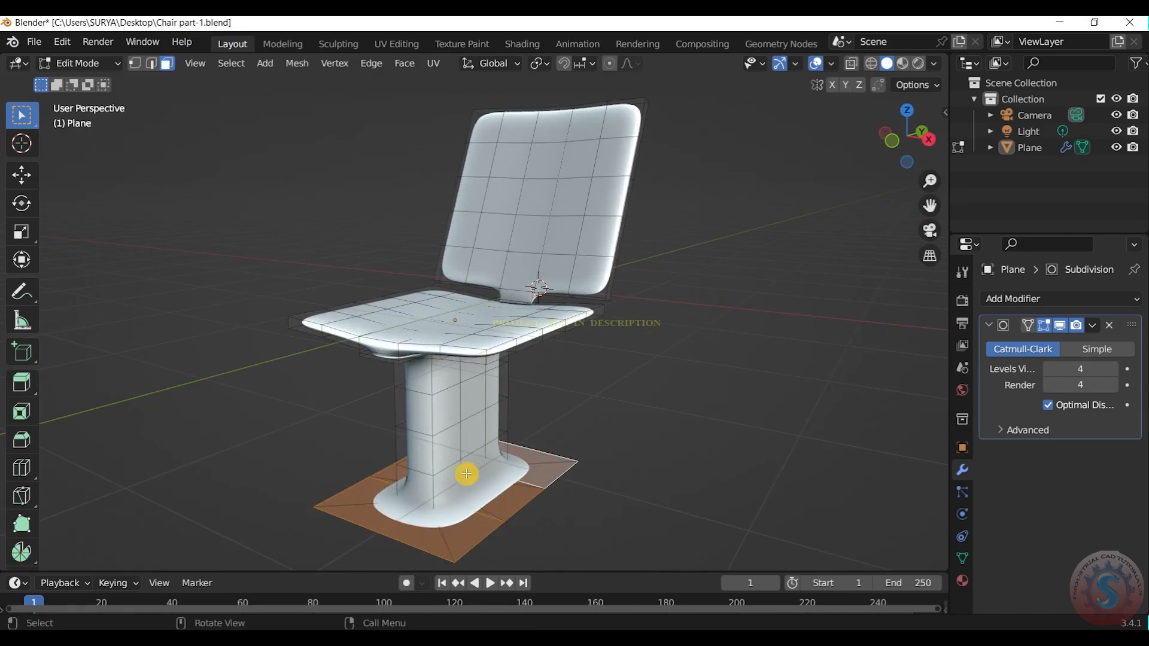
{"action": "left_click", "coordinate": [435, 520]}
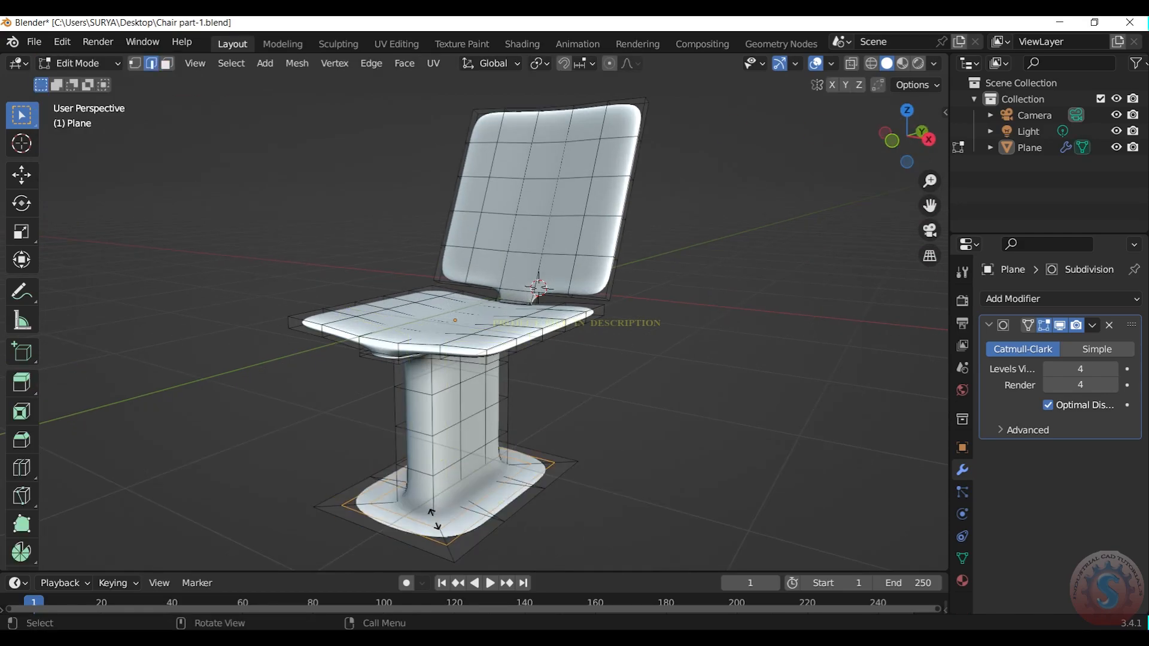
{"action": "key", "text": "ctrl+z"}
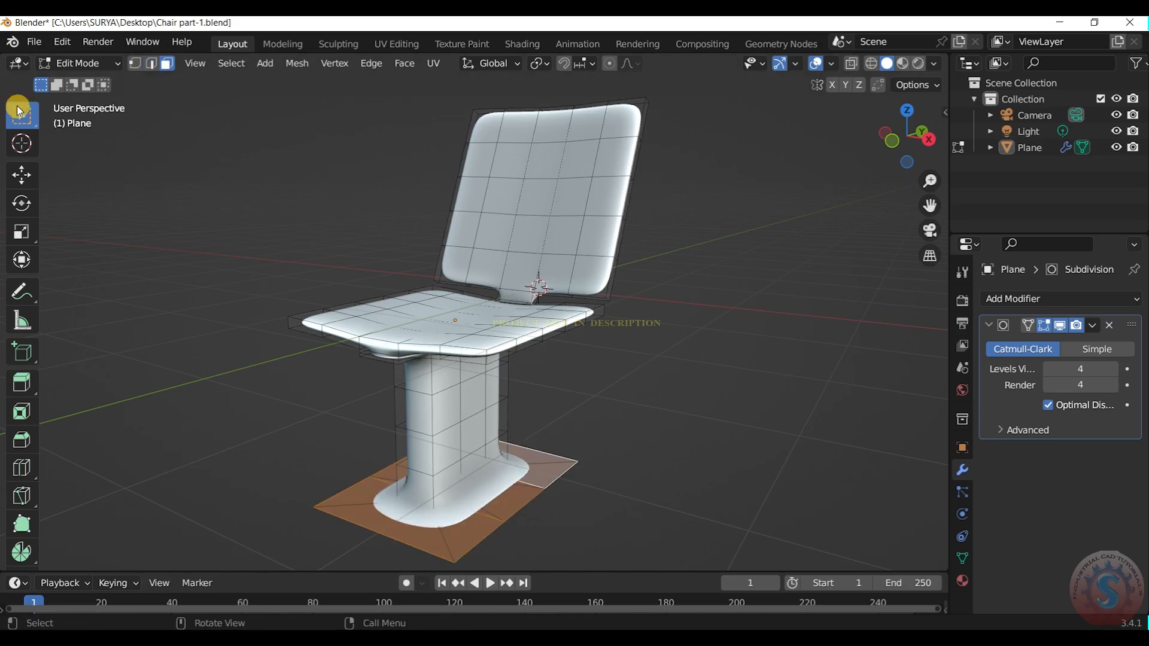
Return to Object Mode and scale the whole chair by about 0.80 in the camera view
{"action": "left_click", "coordinate": [80, 63]}
{"action": "left_click", "coordinate": [95, 80]}
{"action": "left_click_drag", "start_coordinate": [906, 141], "coordinate": [872, 147]}
{"action": "key", "text": "KP_0"}
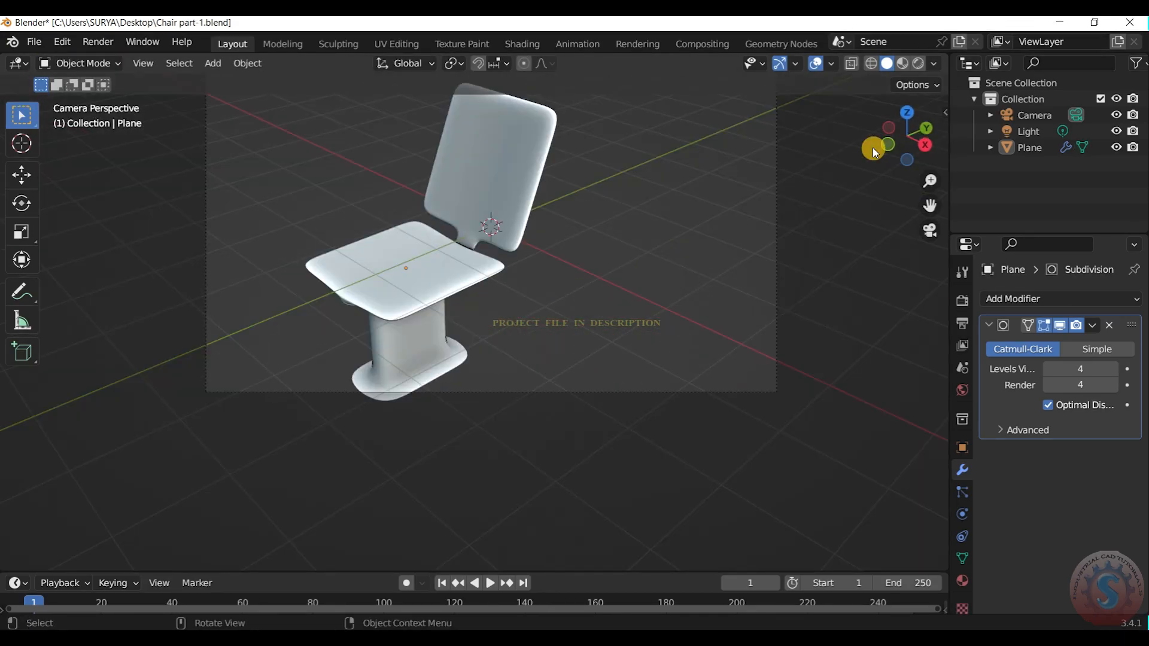
{"action": "scroll", "coordinate": [548, 347], "scroll_direction": "down", "scroll_amount": 2}
{"action": "left_click", "coordinate": [506, 263]}
{"action": "key", "text": "s"}
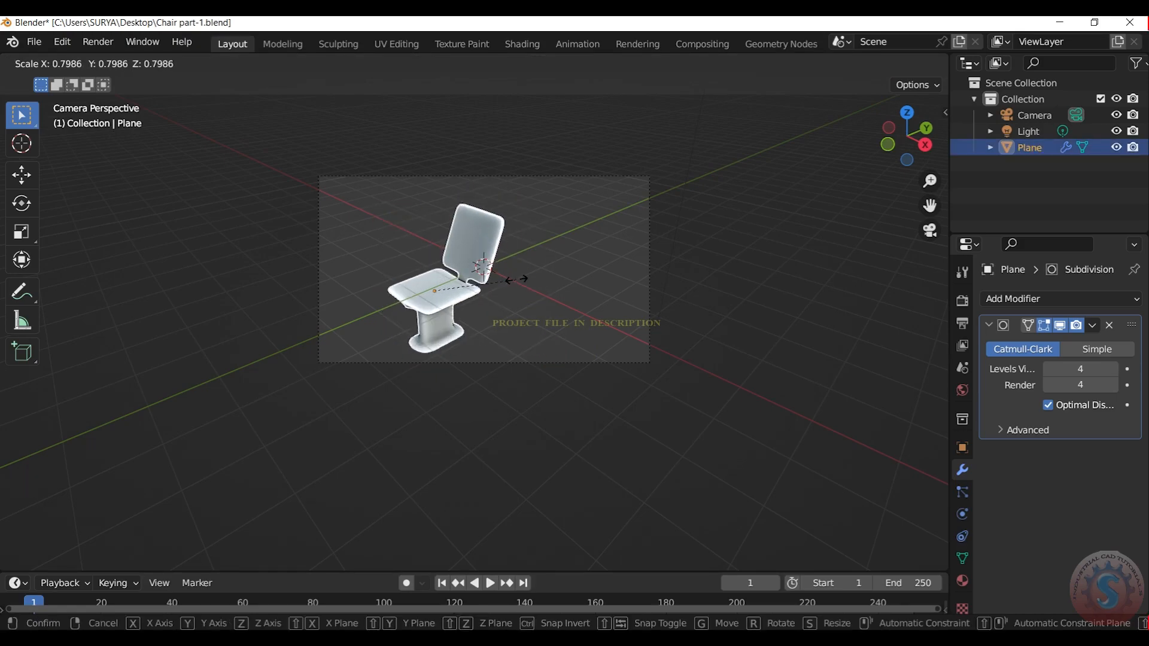
{"action": "left_click", "coordinate": [517, 279]}
Move the chair closer to the middle of the camera frame and deselect it
{"action": "scroll", "coordinate": [517, 279], "scroll_direction": "up", "scroll_amount": 2}
{"action": "key", "text": "g"}
{"action": "left_click", "coordinate": [567, 257]}
{"action": "left_click", "coordinate": [717, 143]}
{"action": "scroll", "coordinate": [717, 142], "scroll_direction": "up", "scroll_amount": 2}
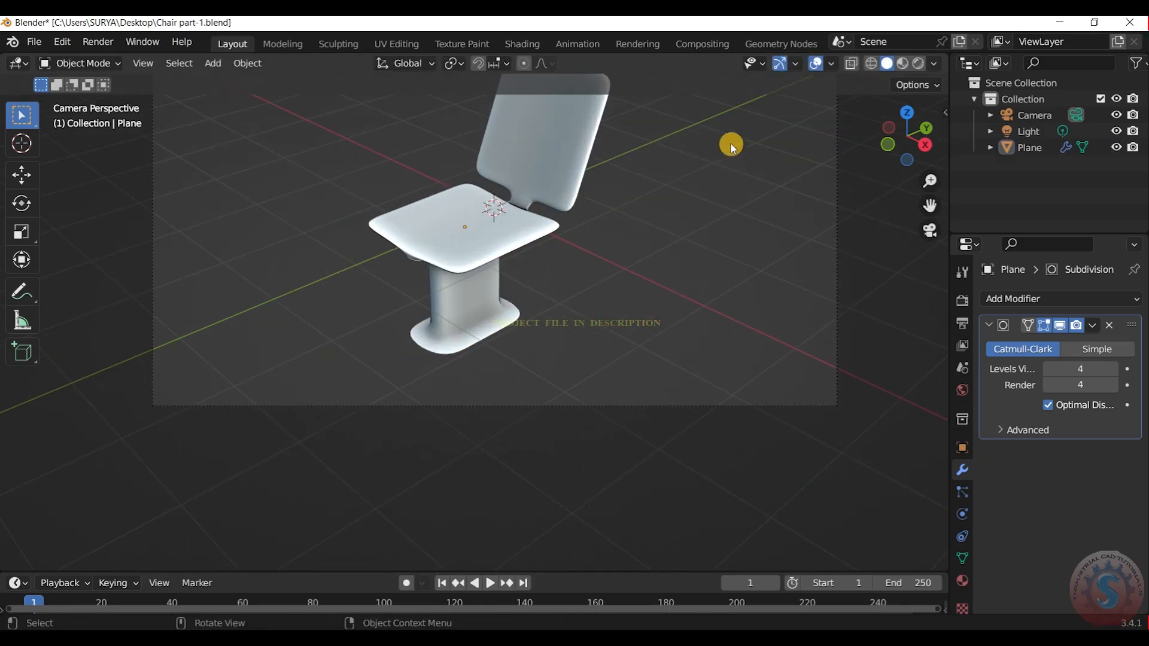
Save the chair file and return to the camera view
{"action": "left_click_drag", "start_coordinate": [930, 206], "coordinate": [914, 329]}
{"action": "mouse_move", "coordinate": [923, 123]}
{"action": "left_mouse_down"}
{"action": "mouse_move", "coordinate": [847, 94]}
{"action": "mouse_move", "coordinate": [844, 72]}
{"action": "mouse_move", "coordinate": [907, 75]}
{"action": "mouse_move", "coordinate": [916, 113]}
{"action": "left_mouse_up"}
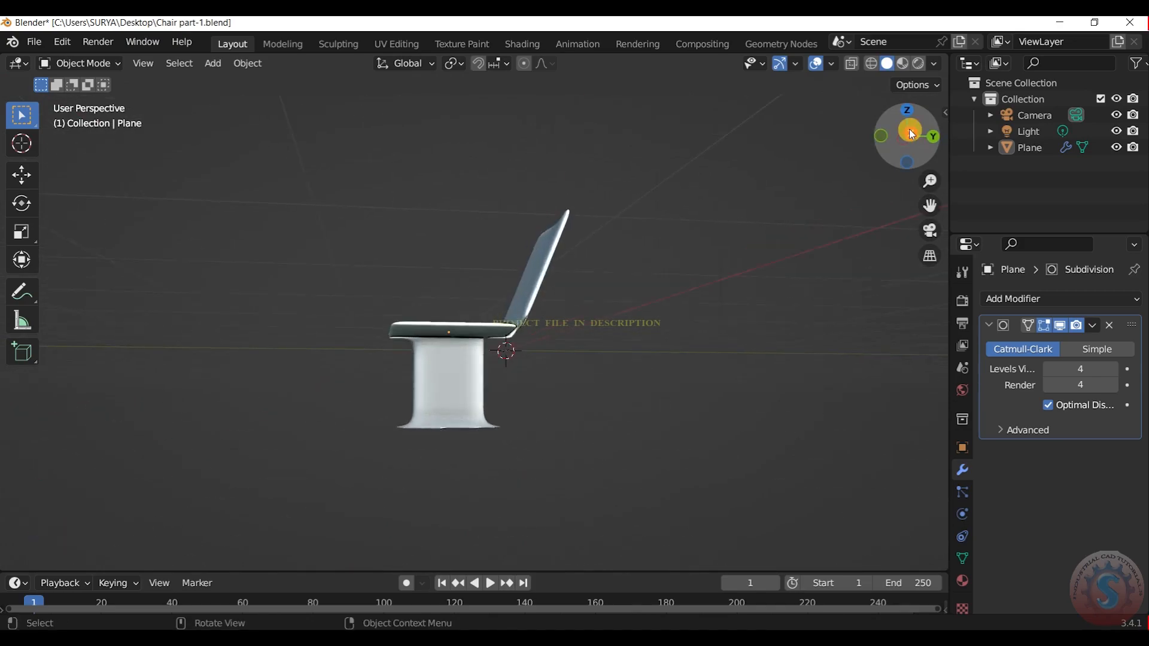
{"action": "key", "text": "ctrl+s"}
{"action": "scroll", "coordinate": [667, 231], "scroll_direction": "down", "scroll_amount": 3}
{"action": "key", "text": "KP_0"}
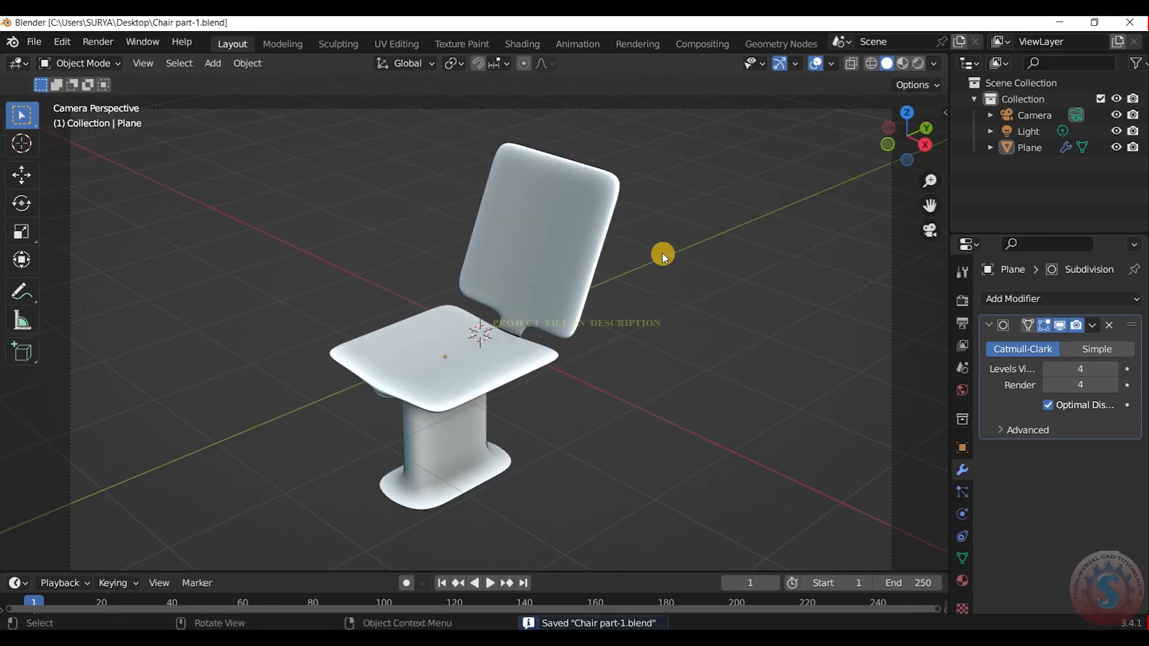
{"action": "scroll", "coordinate": [541, 357], "scroll_direction": "up", "scroll_amount": 1}
{"action": "left_click", "coordinate": [516, 320]}
{"action": "key", "text": "s"}
{"action": "right_click", "coordinate": [545, 346]}
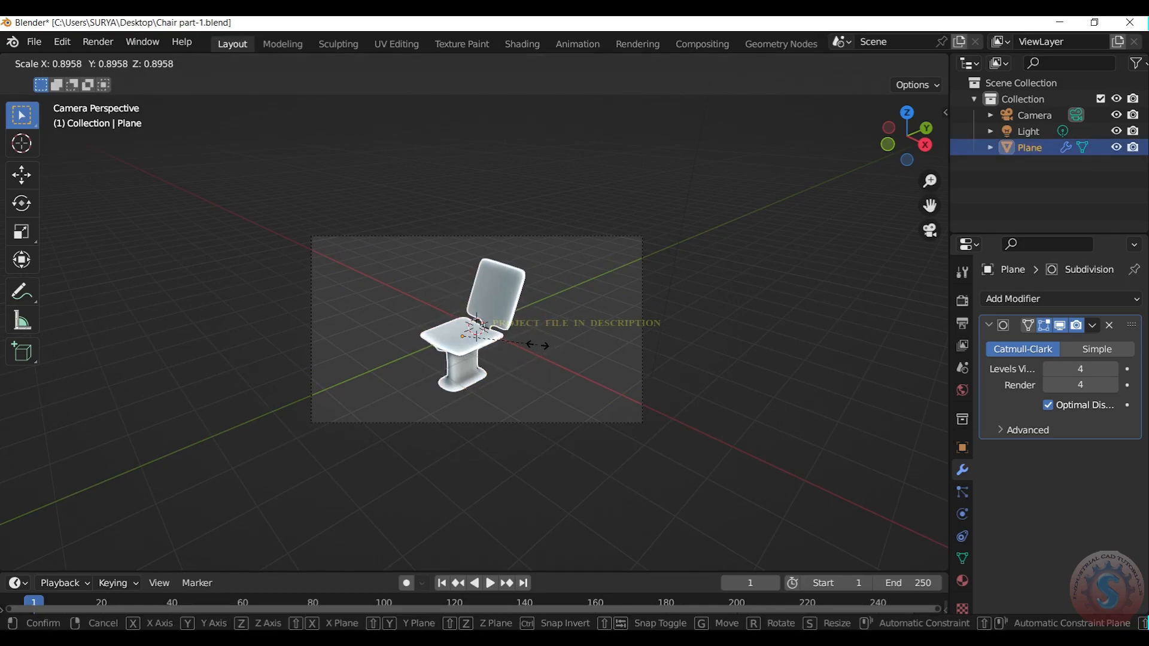
{"action": "left_click", "coordinate": [857, 211]}
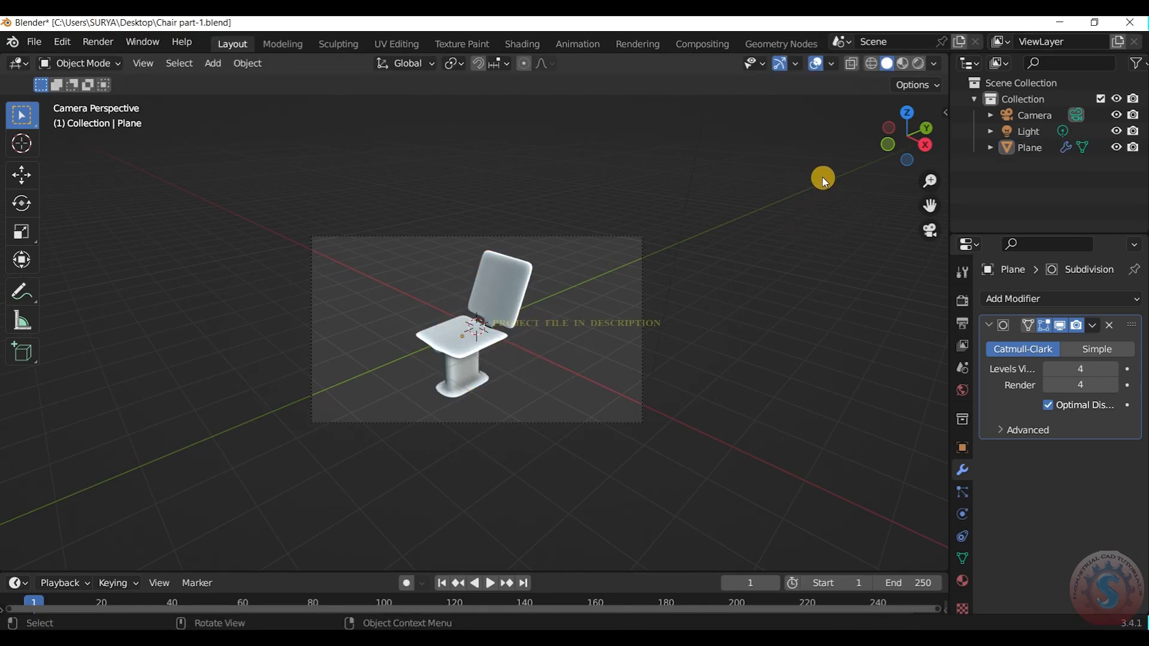
{"action": "scroll", "coordinate": [910, 150], "scroll_direction": "up", "scroll_amount": 2}
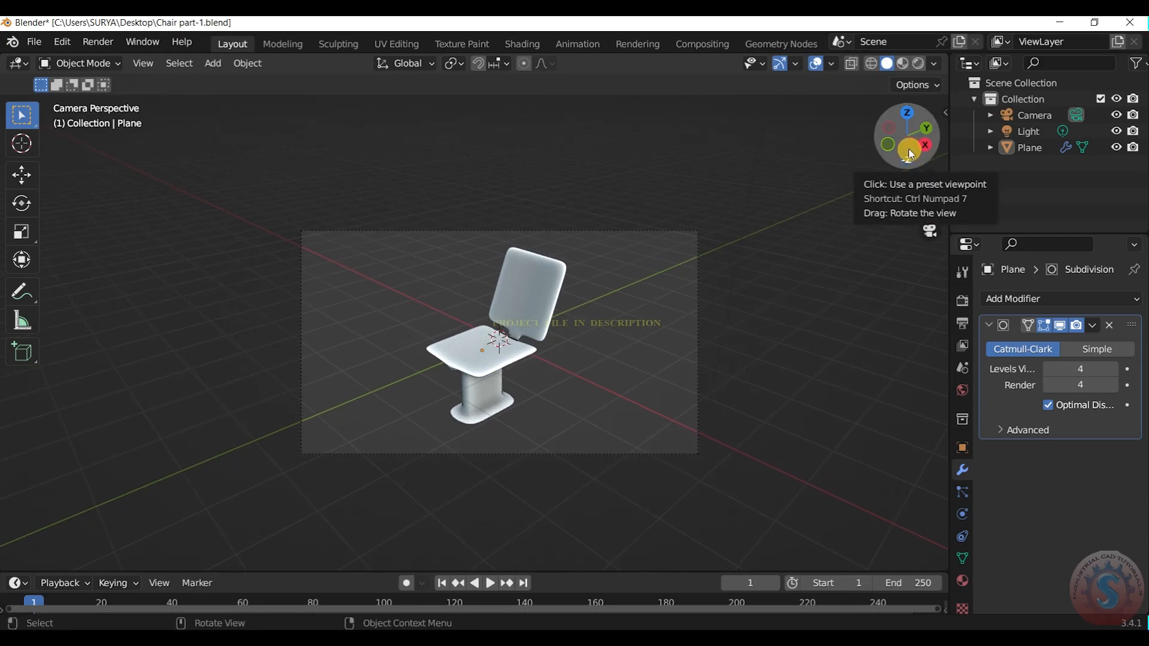
Scale the whole chair uniformly by about 1.01, then deselect it
{"action": "scroll", "coordinate": [673, 234], "scroll_direction": "up", "scroll_amount": 1}
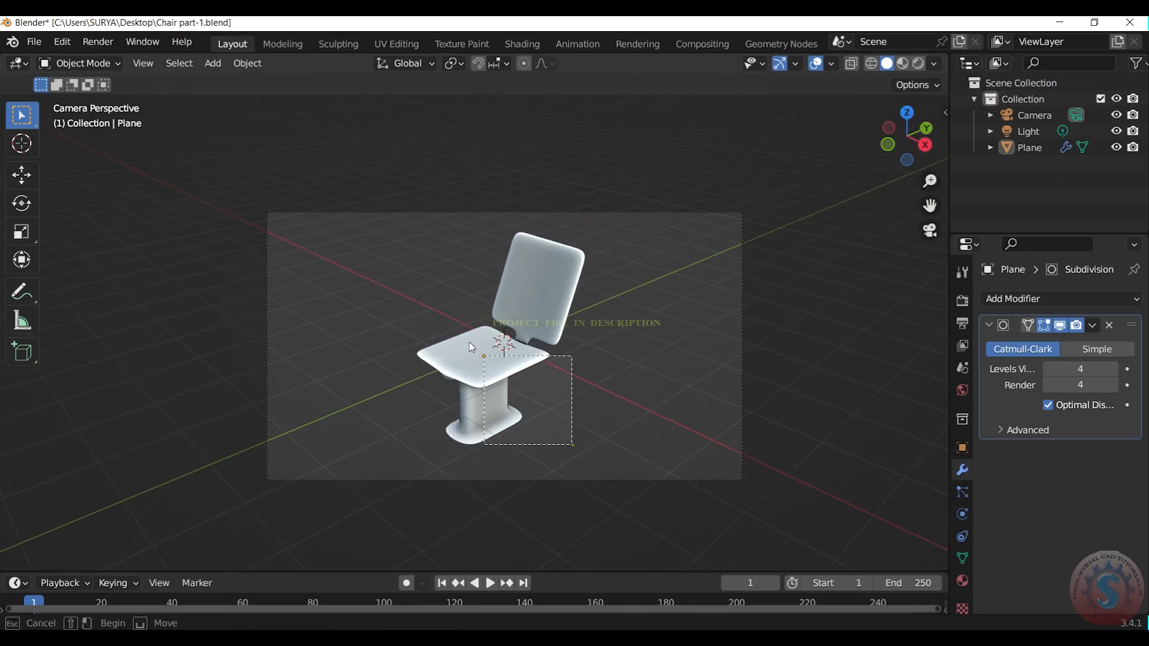
{"action": "left_click", "coordinate": [561, 437]}
{"action": "key", "text": "s"}
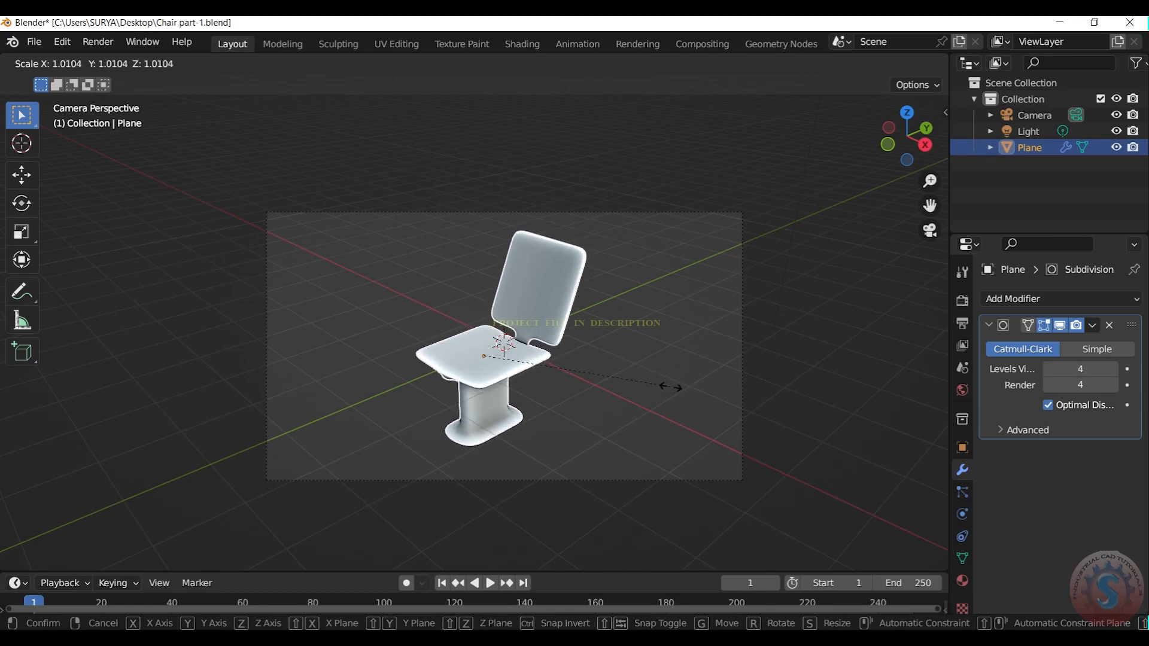
{"action": "left_click", "coordinate": [670, 387]}
{"action": "left_click", "coordinate": [694, 140]}
Hide the viewport gizmos and overlays and save the chair file
{"action": "left_click", "coordinate": [26, 43]}
{"action": "left_click", "coordinate": [40, 148]}
{"action": "scroll", "coordinate": [493, 387], "scroll_direction": "down", "scroll_amount": 2}
{"action": "left_click", "coordinate": [31, 43]}
{"action": "left_click", "coordinate": [118, 162]}
{"action": "left_click", "coordinate": [997, 99]}
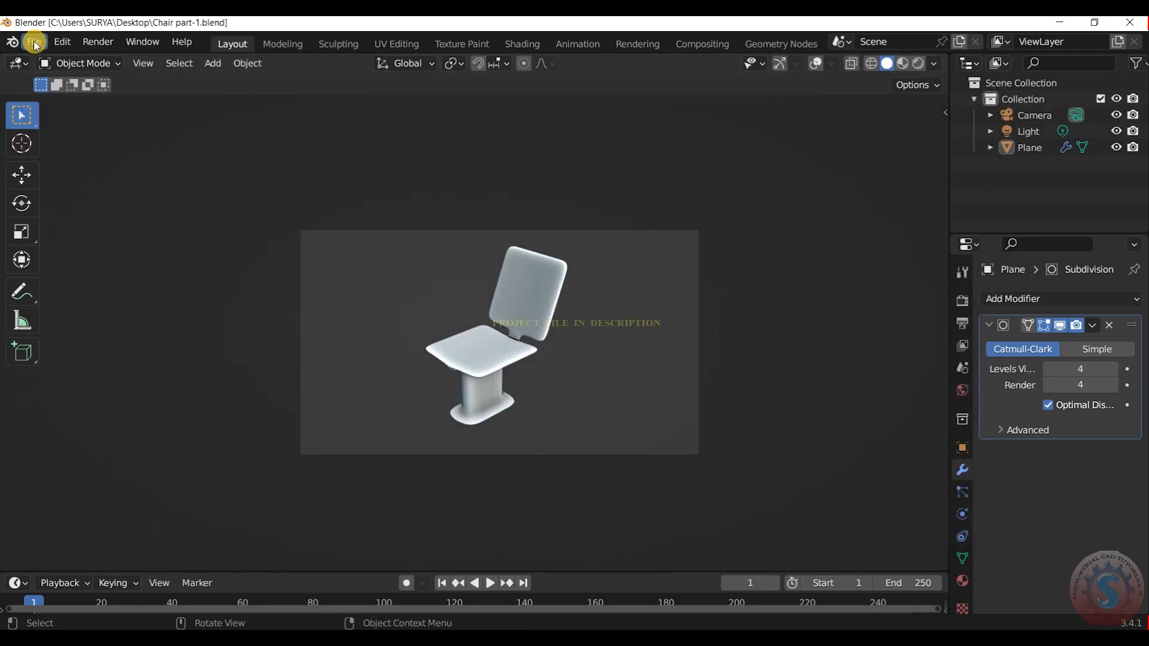
{"action": "left_click", "coordinate": [33, 42]}
{"action": "left_click", "coordinate": [54, 147]}
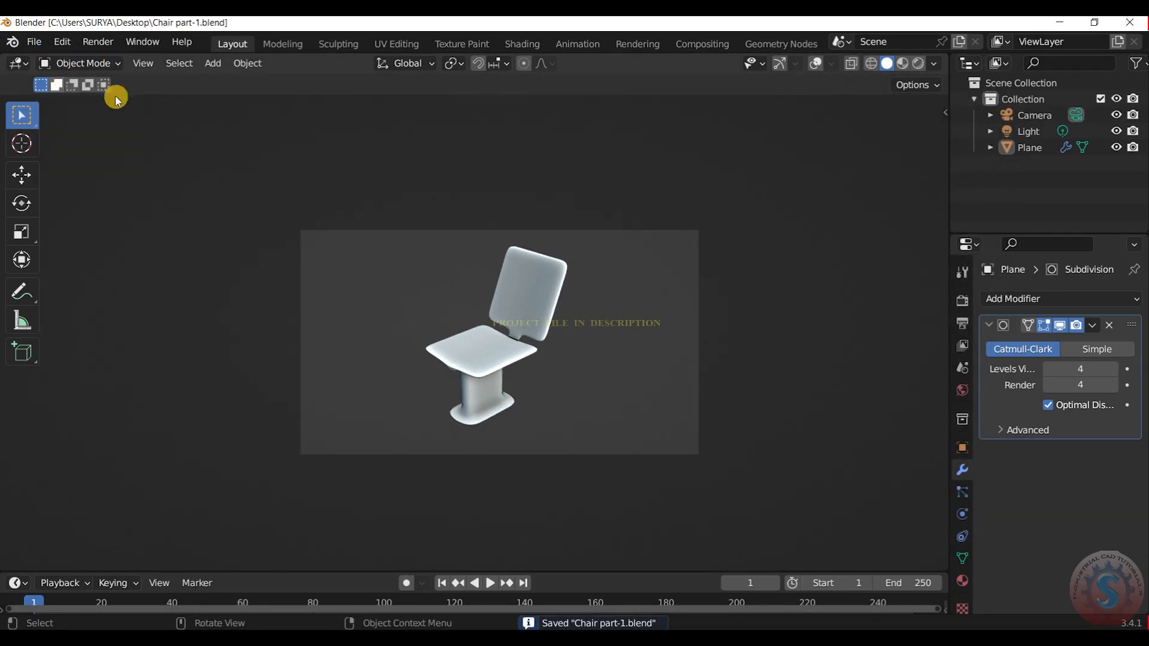
Select the chair and show the viewport overlays and gizmos again, finishing in Object Mode outside the camera view
{"action": "scroll", "coordinate": [540, 343], "scroll_direction": "down", "scroll_amount": 2}
{"action": "scroll", "coordinate": [539, 352], "scroll_direction": "up", "scroll_amount": 4}
{"action": "left_click", "coordinate": [540, 352]}
{"action": "scroll", "coordinate": [544, 363], "scroll_direction": "down", "scroll_amount": 3}
{"action": "scroll", "coordinate": [542, 353], "scroll_direction": "up", "scroll_amount": 3}
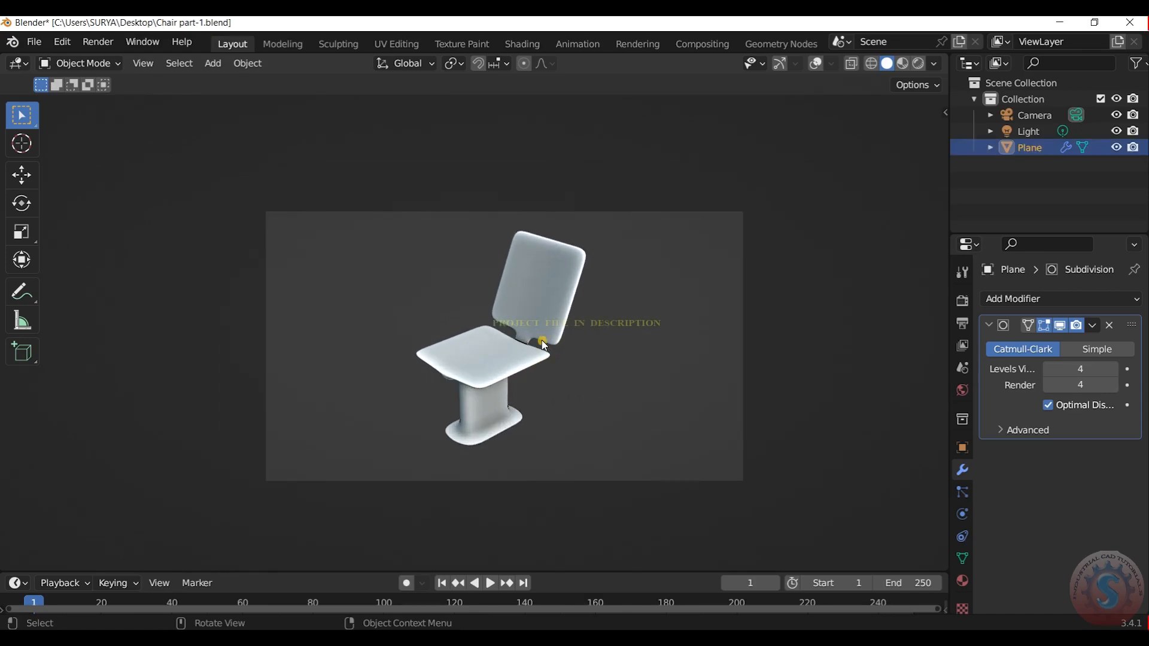
{"action": "left_click", "coordinate": [80, 63]}
{"action": "left_click", "coordinate": [77, 98]}
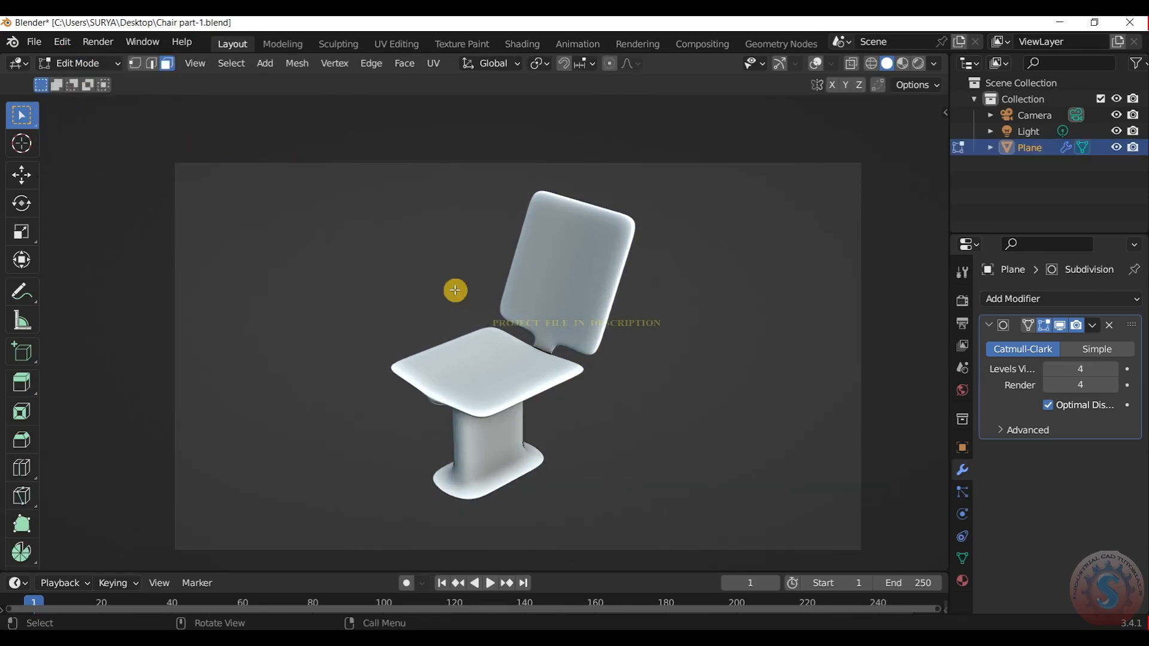
{"action": "scroll", "coordinate": [455, 290], "scroll_direction": "down", "scroll_amount": 2}
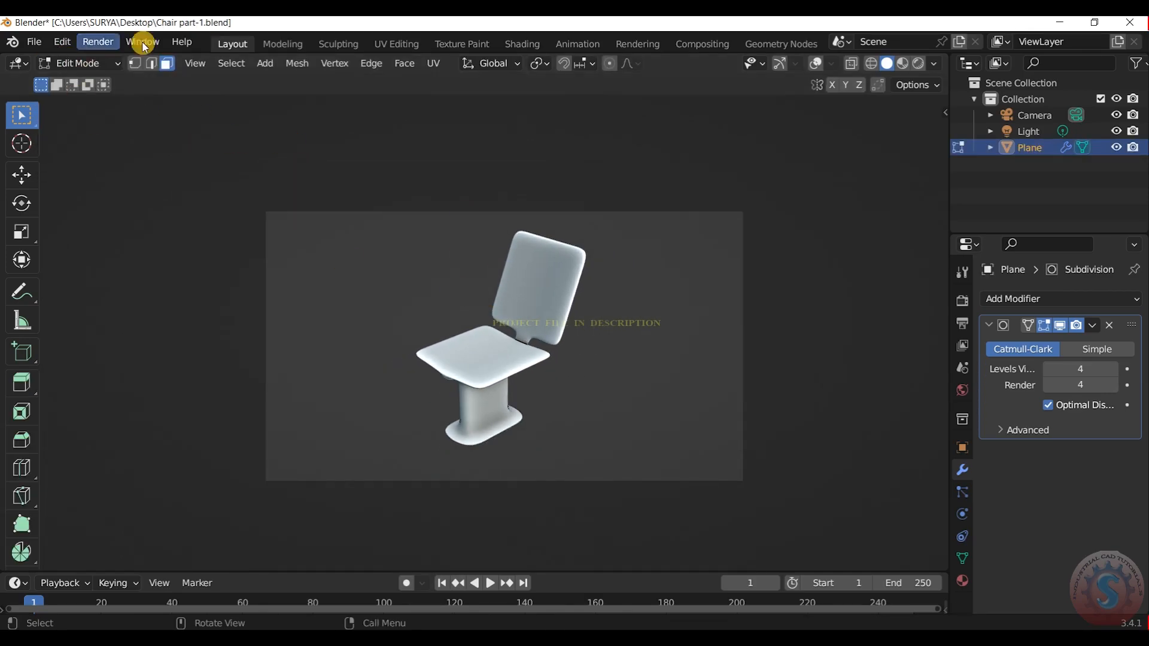
{"action": "left_click", "coordinate": [814, 66]}
{"action": "mouse_move", "coordinate": [915, 161]}
{"action": "left_mouse_down"}
{"action": "mouse_move", "coordinate": [914, 138]}
{"action": "mouse_move", "coordinate": [903, 144]}
{"action": "mouse_move", "coordinate": [916, 135]}
{"action": "mouse_move", "coordinate": [849, 126]}
{"action": "left_mouse_up"}
{"action": "left_click", "coordinate": [78, 62]}
{"action": "left_click", "coordinate": [84, 82]}
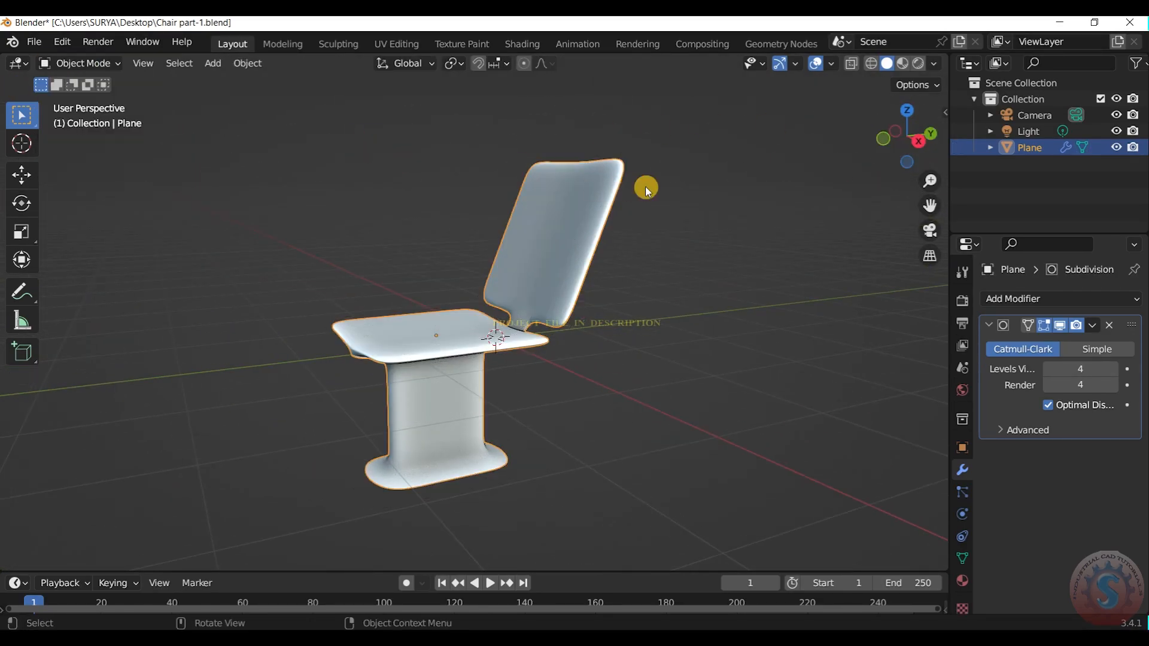
{"action": "scroll", "coordinate": [618, 275], "scroll_direction": "down", "scroll_amount": 3}
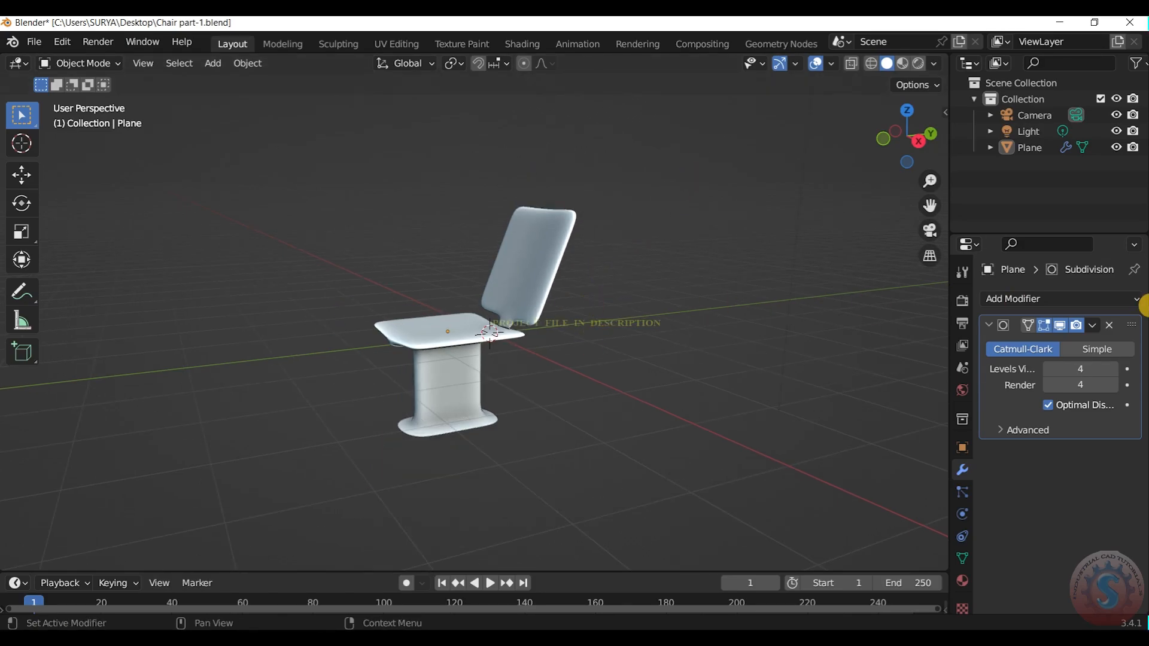
{"action": "left_click_drag", "start_coordinate": [910, 156], "coordinate": [910, 197]}
{"action": "scroll", "coordinate": [907, 125], "scroll_direction": "up", "scroll_amount": 4}
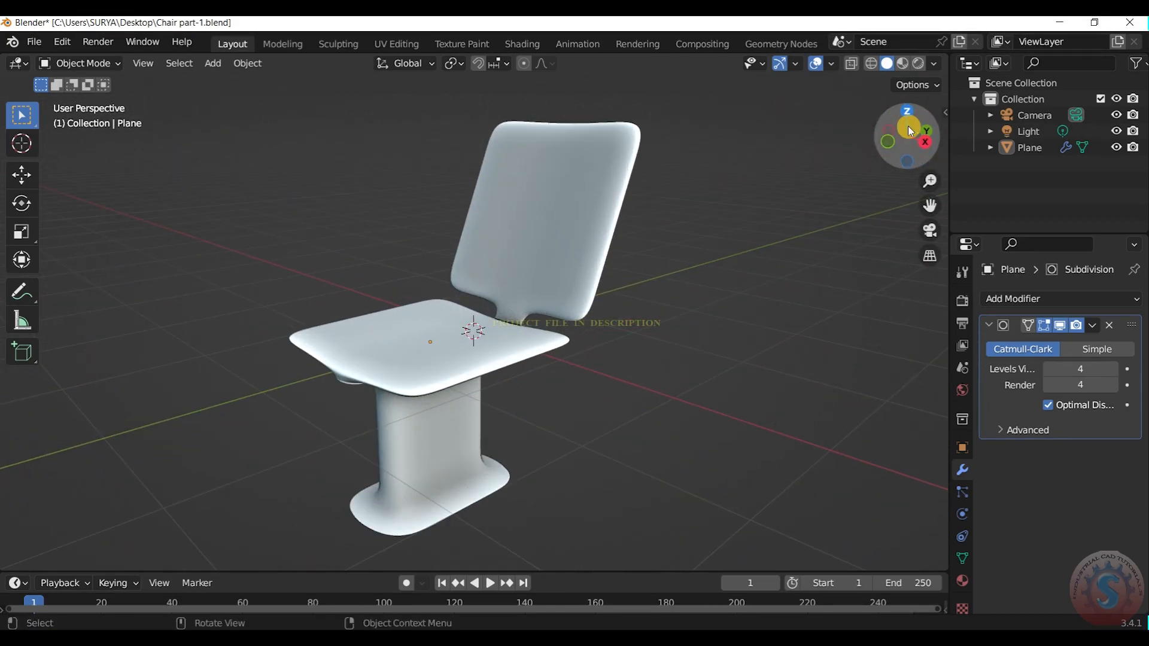
{"action": "scroll", "coordinate": [907, 125], "scroll_direction": "down", "scroll_amount": 5}
{"action": "mouse_move", "coordinate": [907, 125]}
{"action": "left_mouse_down"}
{"action": "mouse_move", "coordinate": [939, 117]}
{"action": "mouse_move", "coordinate": [921, 141]}
{"action": "mouse_move", "coordinate": [894, 117]}
{"action": "mouse_move", "coordinate": [905, 138]}
{"action": "left_mouse_up"}
{"action": "scroll", "coordinate": [913, 125], "scroll_direction": "up", "scroll_amount": 3}
Try insetting the backrest's front border faces by about 0.20 m in Edit Mode and extruding them, then undo it
{"action": "left_click", "coordinate": [84, 64]}
{"action": "left_click", "coordinate": [90, 95]}
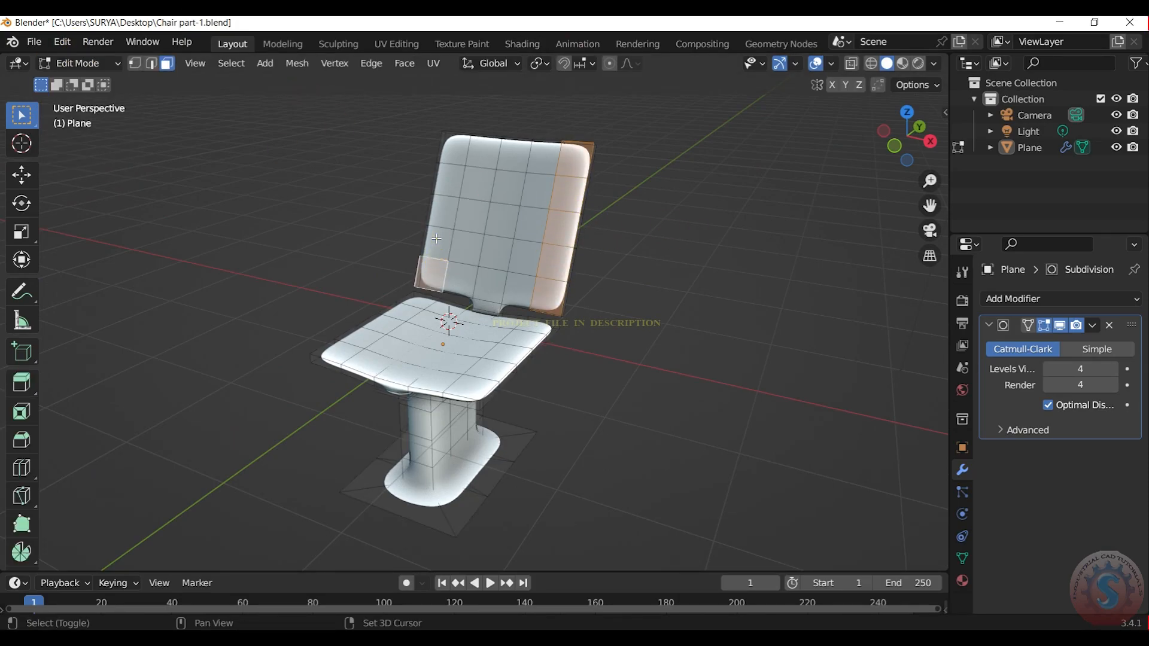
{"action": "key", "text": "i"}
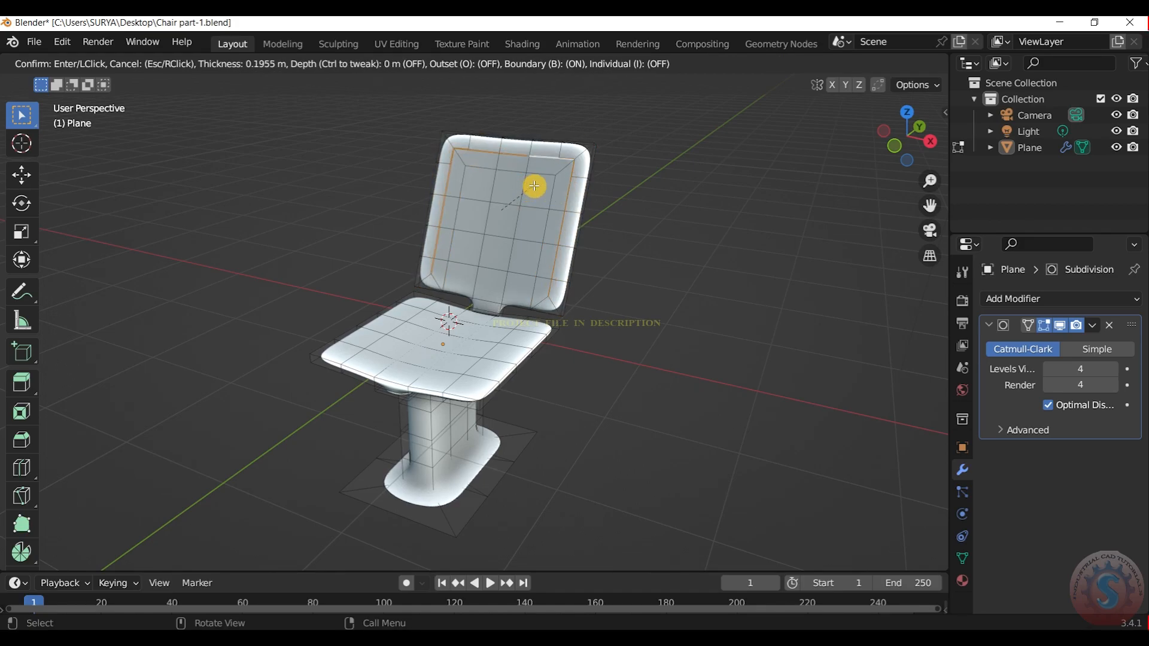
{"action": "left_click", "coordinate": [534, 186]}
{"action": "key", "text": "e"}
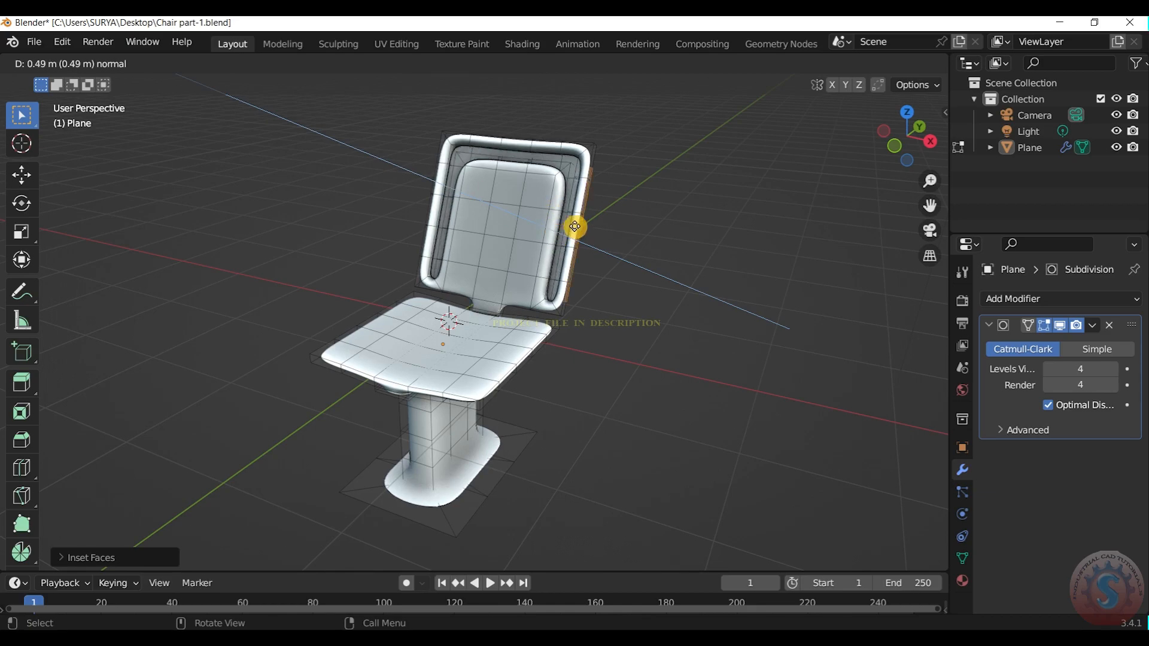
{"action": "right_click", "coordinate": [572, 225]}
{"action": "scroll", "coordinate": [572, 226], "scroll_direction": "up", "scroll_amount": 2}
{"action": "mouse_move", "coordinate": [911, 127]}
{"action": "left_mouse_down"}
{"action": "mouse_move", "coordinate": [892, 128]}
{"action": "mouse_move", "coordinate": [903, 132]}
{"action": "left_mouse_up"}
{"action": "scroll", "coordinate": [764, 296], "scroll_direction": "down", "scroll_amount": 3}
{"action": "left_click", "coordinate": [810, 210]}
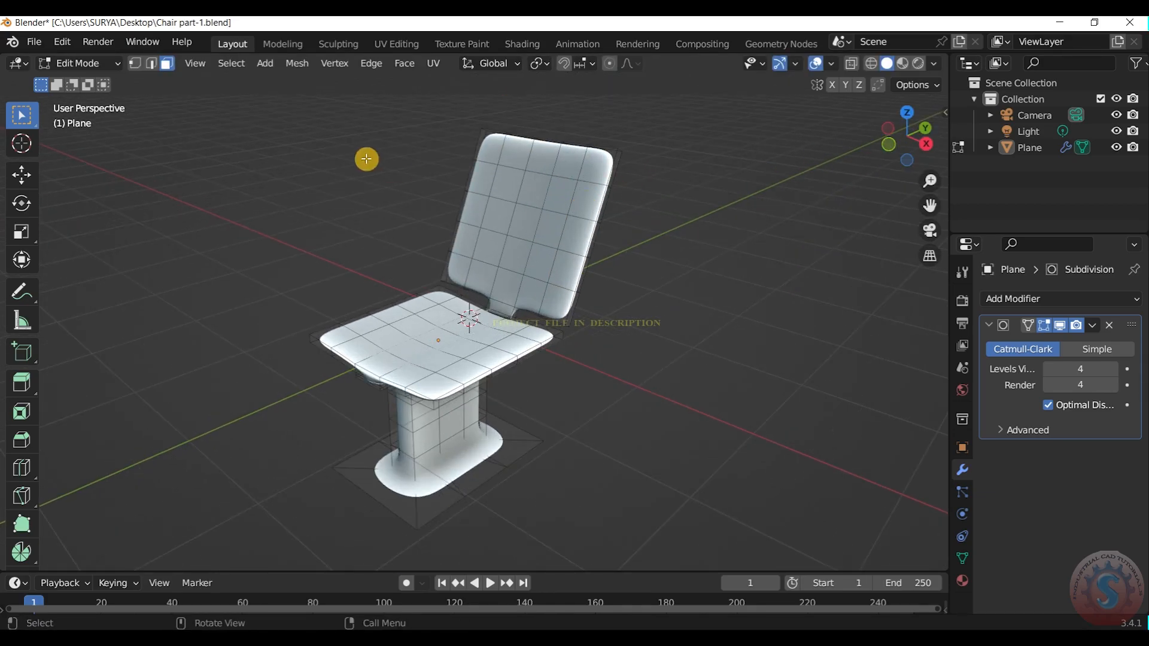
Try insetting the three middle faces near the backrest's top by about 0.11 m and extruding them about -0.03 m
{"action": "scroll", "coordinate": [445, 184], "scroll_direction": "up", "scroll_amount": 1}
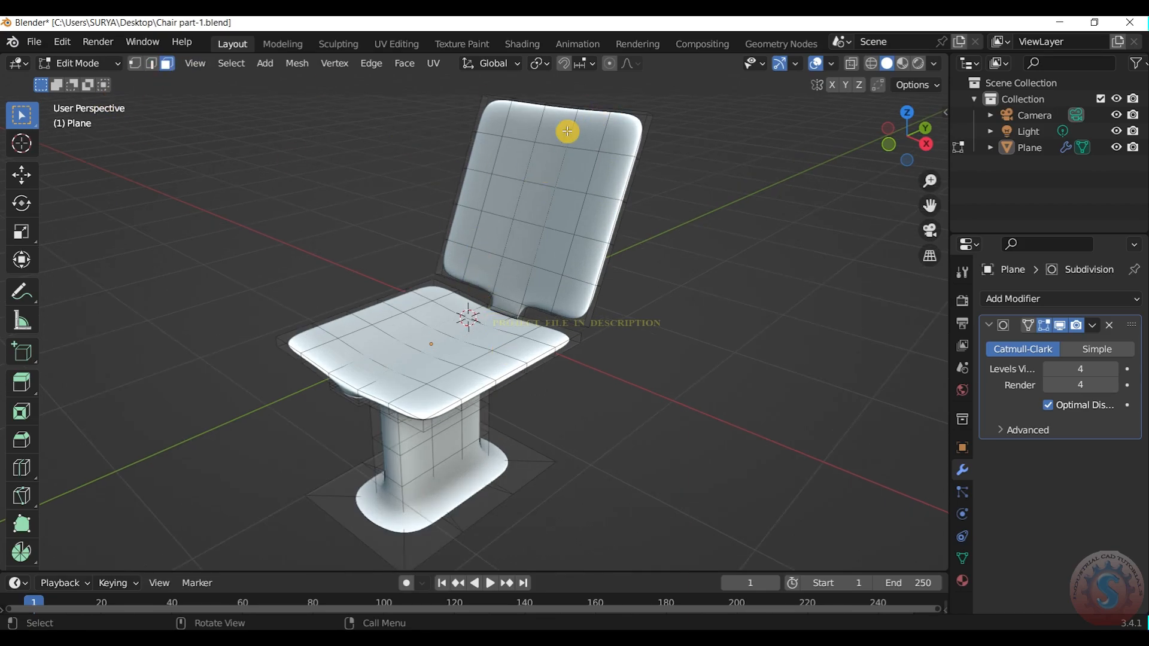
{"action": "key", "text": "i"}
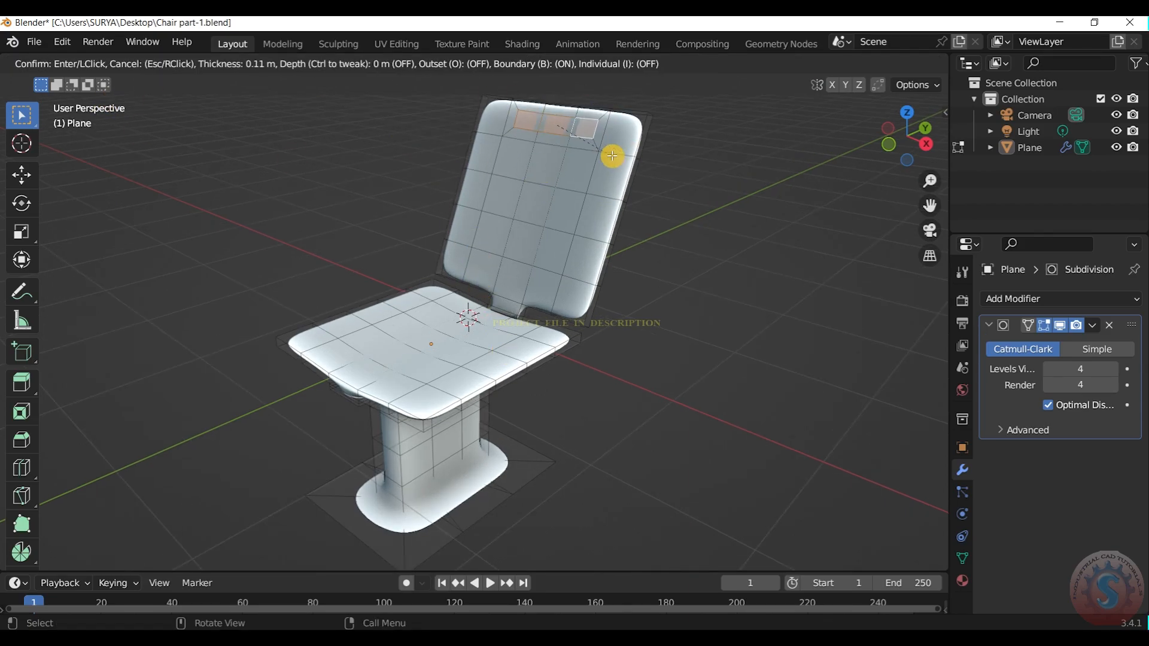
{"action": "left_click", "coordinate": [612, 156]}
{"action": "key", "text": "e"}
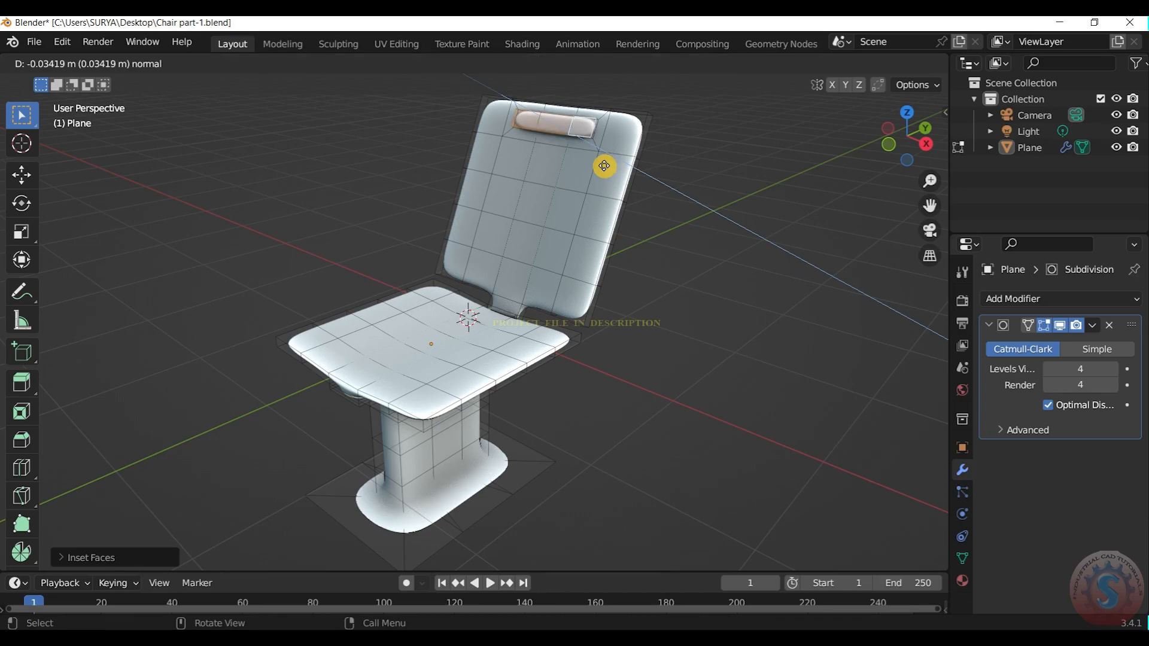
{"action": "left_click", "coordinate": [602, 171]}
{"action": "left_click", "coordinate": [120, 65]}
{"action": "left_click", "coordinate": [95, 77]}
Try extruding the middle faces at the backrest's upper end in Edit Mode, then undo the extrusion
{"action": "left_click_drag", "start_coordinate": [909, 137], "coordinate": [866, 134]}
{"action": "scroll", "coordinate": [888, 131], "scroll_direction": "up", "scroll_amount": 2}
{"action": "key", "text": "Tab"}
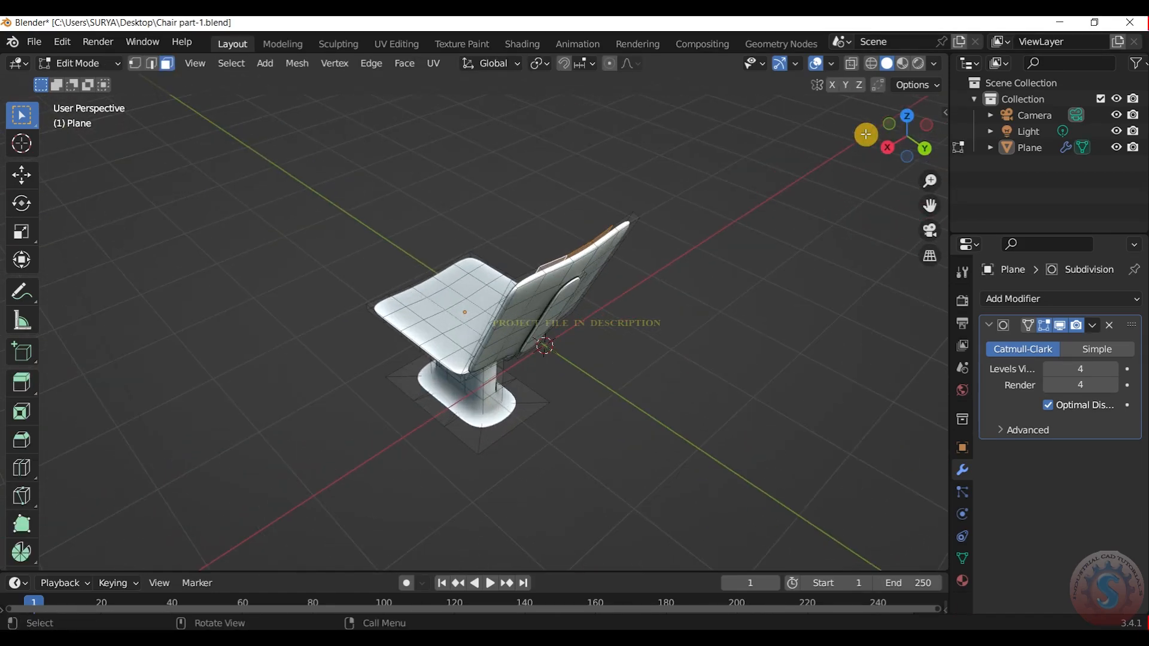
{"action": "middle_click_drag", "start_coordinate": [589, 252], "coordinate": [562, 256]}
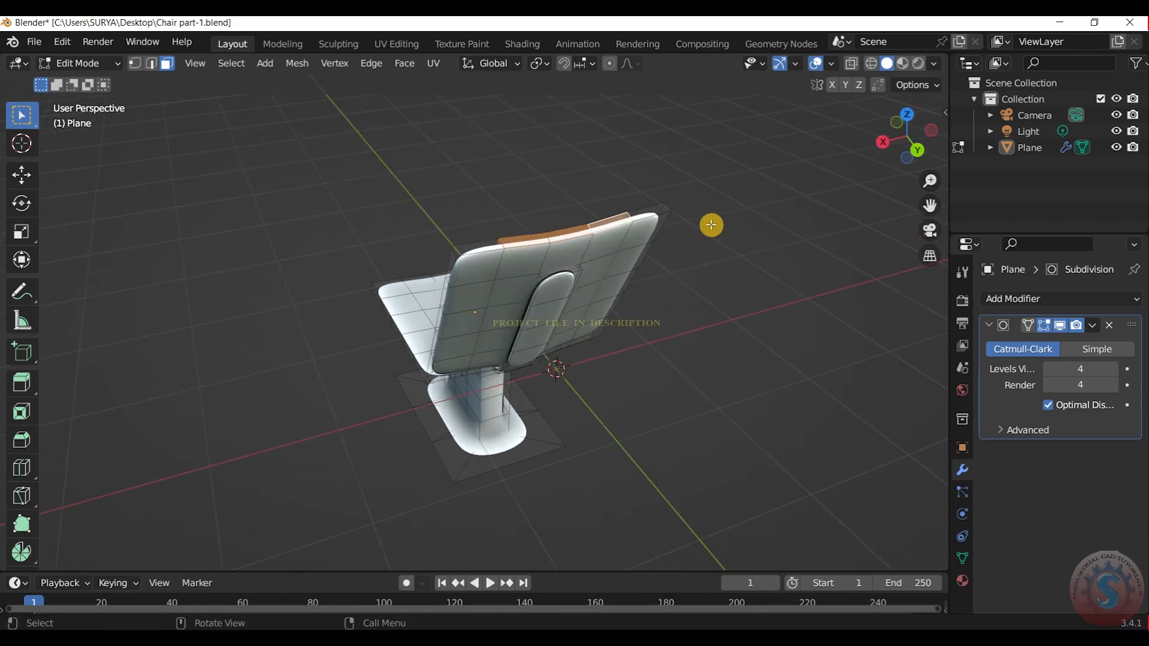
{"action": "key", "text": "e"}
{"action": "left_click", "coordinate": [710, 189]}
{"action": "left_click_drag", "start_coordinate": [925, 134], "coordinate": [784, 142]}
{"action": "left_click_drag", "start_coordinate": [932, 206], "coordinate": [846, 326]}
{"action": "left_click_drag", "start_coordinate": [897, 107], "coordinate": [896, 117]}
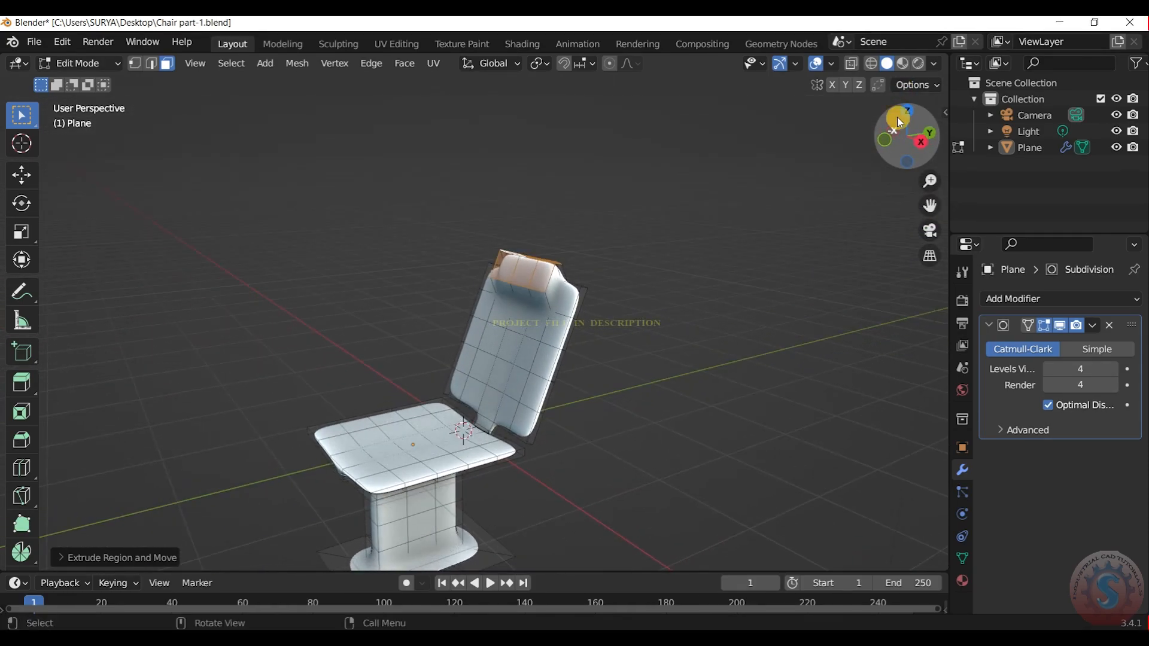
{"action": "scroll", "coordinate": [896, 117], "scroll_direction": "up", "scroll_amount": 1}
{"action": "key", "text": "e"}
{"action": "right_click", "coordinate": [868, 148]}
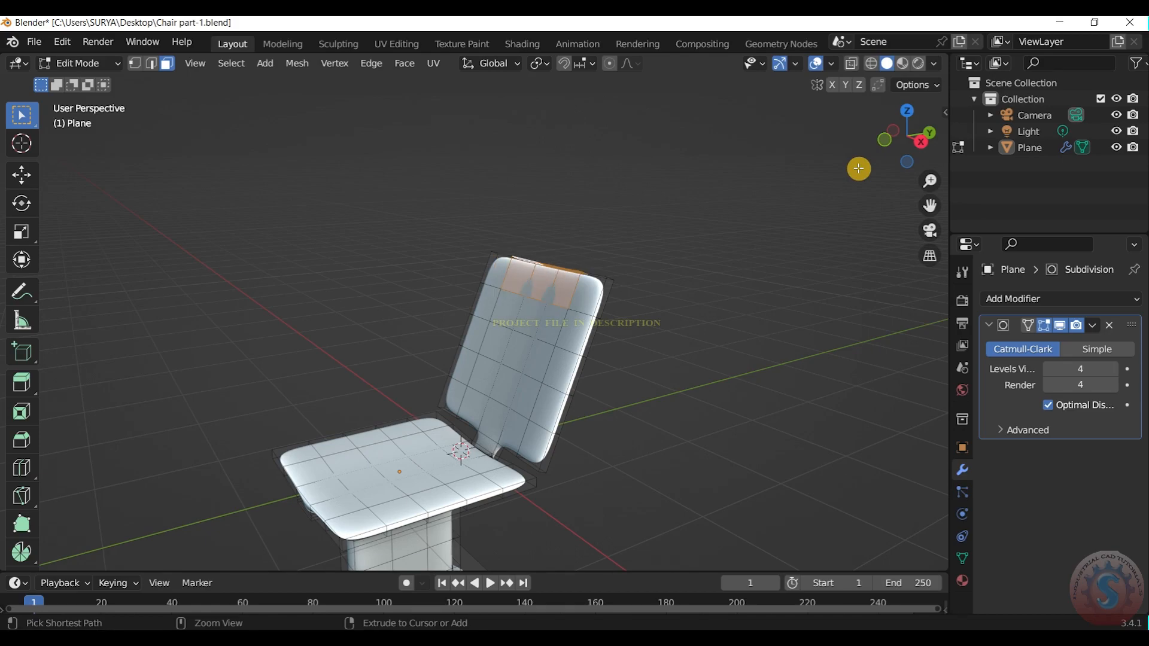
Extrude the middle faces at the backrest's upper end along global Z to form a headrest, then return to Object Mode
{"action": "key", "text": "x"}
{"action": "key", "text": "z"}
{"action": "key", "text": "y"}
{"action": "key", "text": "z"}
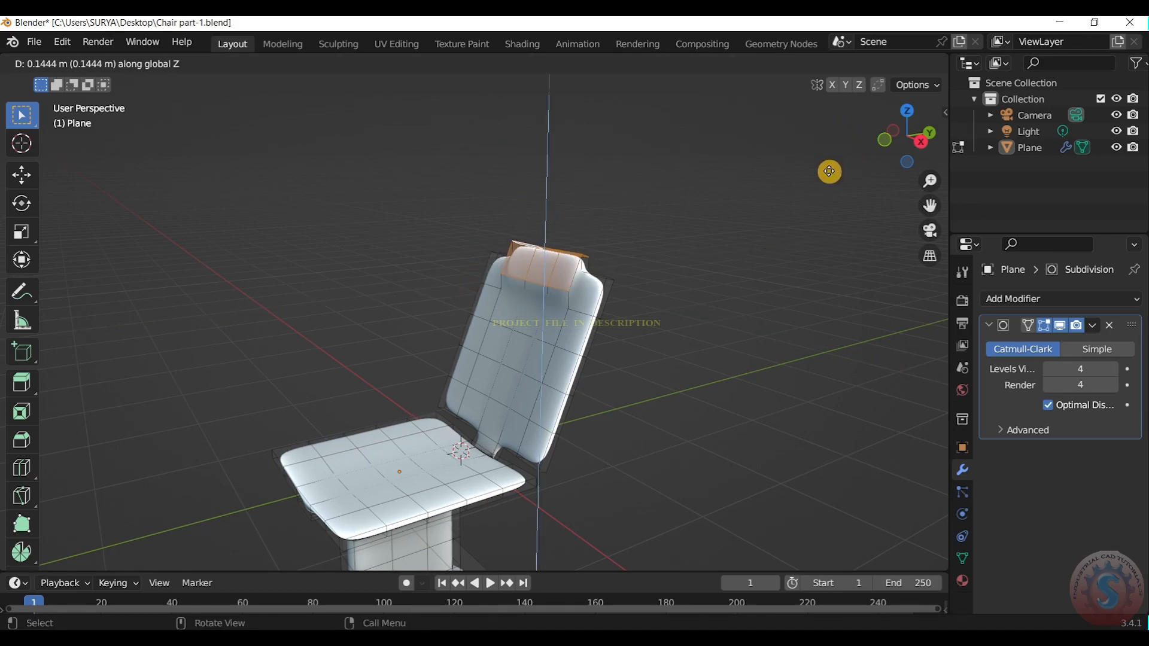
{"action": "left_click", "coordinate": [841, 138]}
{"action": "left_click_drag", "start_coordinate": [900, 141], "coordinate": [975, 135]}
{"action": "scroll", "coordinate": [900, 141], "scroll_direction": "up", "scroll_amount": 2}
{"action": "left_click", "coordinate": [103, 64]}
{"action": "left_click", "coordinate": [89, 82]}
Examine the chair's backrest and headrest shape from several angles, up close and from a distance
{"action": "scroll", "coordinate": [491, 300], "scroll_direction": "down", "scroll_amount": 4}
{"action": "scroll", "coordinate": [904, 124], "scroll_direction": "up", "scroll_amount": 2}
{"action": "scroll", "coordinate": [904, 124], "scroll_direction": "down", "scroll_amount": 2}
{"action": "scroll", "coordinate": [906, 127], "scroll_direction": "up", "scroll_amount": 3}
{"action": "scroll", "coordinate": [909, 124], "scroll_direction": "up", "scroll_amount": 2}
{"action": "left_click_drag", "start_coordinate": [908, 120], "coordinate": [838, 122]}
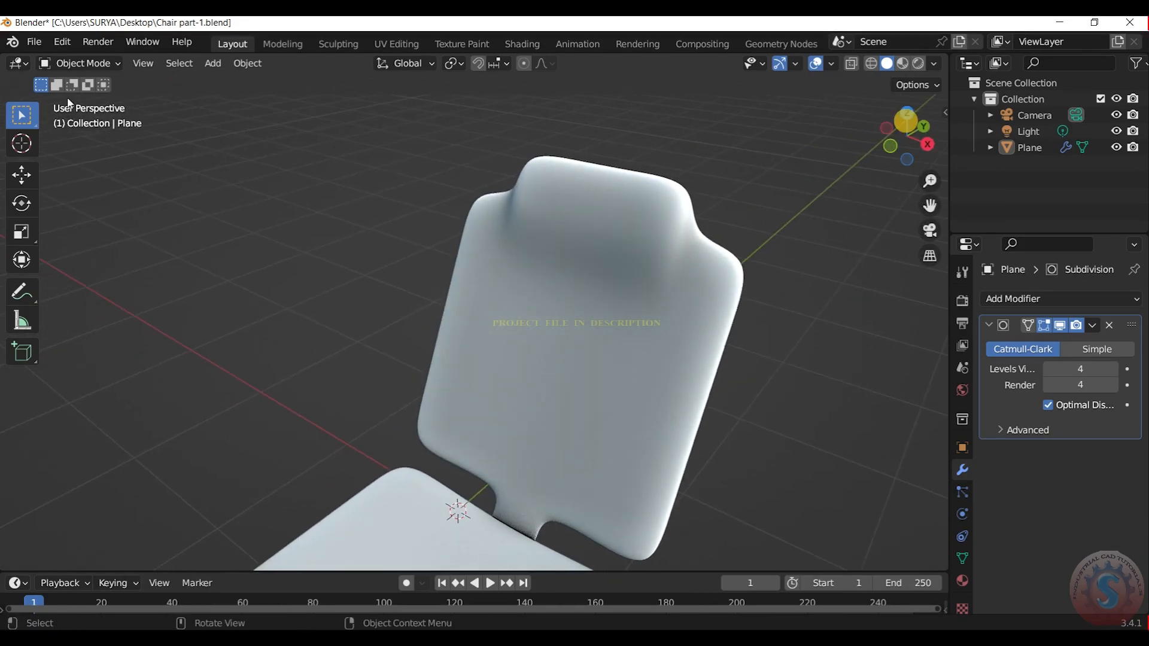
{"action": "left_click", "coordinate": [95, 46]}
{"action": "left_click", "coordinate": [66, 63]}
{"action": "left_click", "coordinate": [80, 64]}
{"action": "left_click", "coordinate": [565, 193]}
{"action": "scroll", "coordinate": [748, 198], "scroll_direction": "down", "scroll_amount": 3}
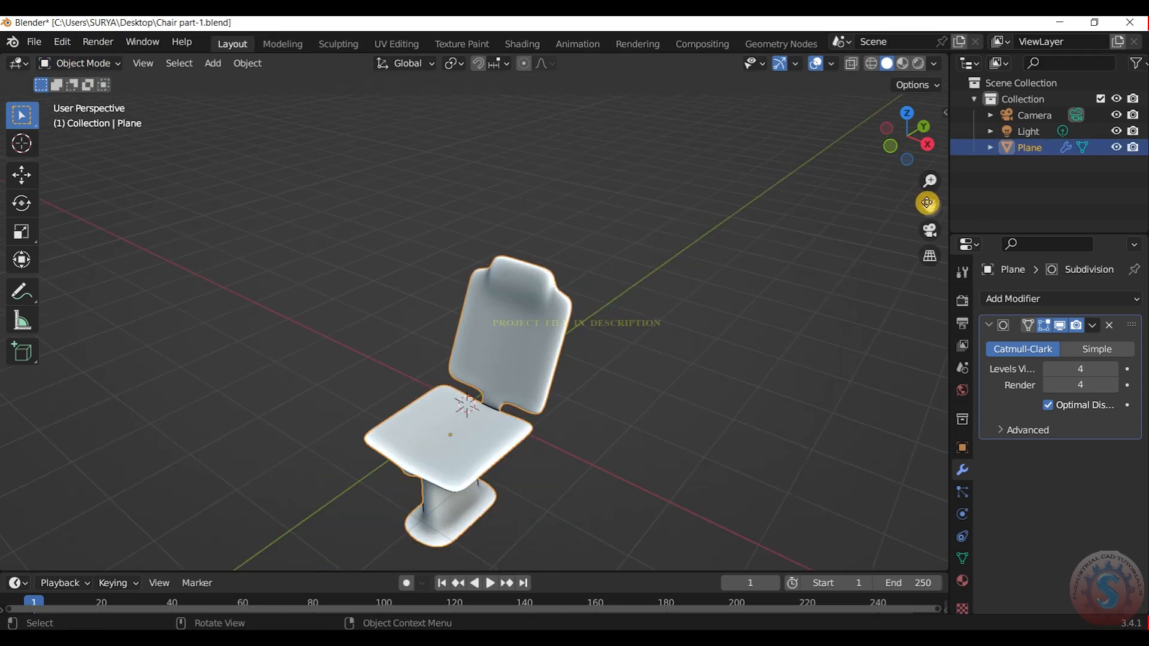
{"action": "left_click_drag", "start_coordinate": [929, 205], "coordinate": [939, 155]}
{"action": "left_click", "coordinate": [691, 161]}
{"action": "scroll", "coordinate": [738, 156], "scroll_direction": "up", "scroll_amount": 3}
{"action": "mouse_move", "coordinate": [884, 131]}
{"action": "left_mouse_down"}
{"action": "mouse_move", "coordinate": [809, 96]}
{"action": "mouse_move", "coordinate": [807, 56]}
{"action": "mouse_move", "coordinate": [883, 128]}
{"action": "mouse_move", "coordinate": [906, 130]}
{"action": "left_mouse_up"}
{"action": "left_click_drag", "start_coordinate": [930, 206], "coordinate": [930, 217]}
{"action": "left_click_drag", "start_coordinate": [910, 131], "coordinate": [963, 207]}
{"action": "scroll", "coordinate": [910, 132], "scroll_direction": "up", "scroll_amount": 1}
{"action": "left_click", "coordinate": [72, 70]}
{"action": "left_click", "coordinate": [92, 100]}
{"action": "left_click", "coordinate": [78, 63]}
{"action": "left_click", "coordinate": [99, 80]}
{"action": "left_click", "coordinate": [692, 350]}
{"action": "left_click_drag", "start_coordinate": [898, 170], "coordinate": [901, 87]}
{"action": "left_click_drag", "start_coordinate": [904, 145], "coordinate": [888, 190]}
Inset the headrest's three front faces by about 0.13 m in Edit Mode, extrude them, and return to Object Mode
{"action": "left_click", "coordinate": [97, 62]}
{"action": "left_click", "coordinate": [99, 95]}
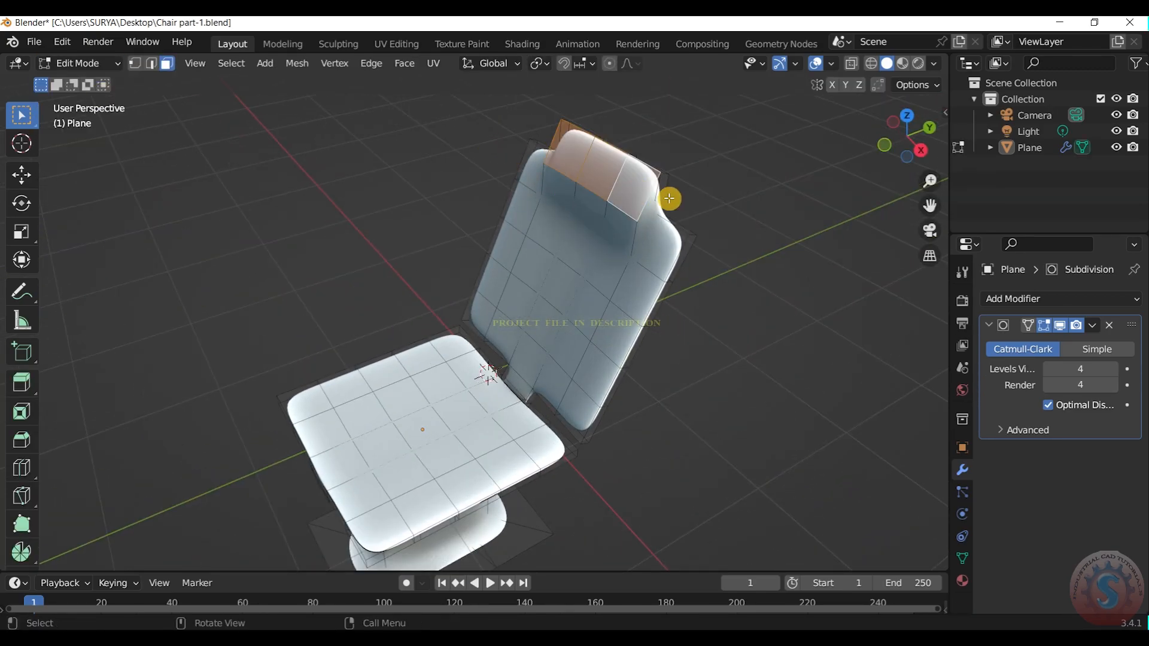
{"action": "key", "text": "i"}
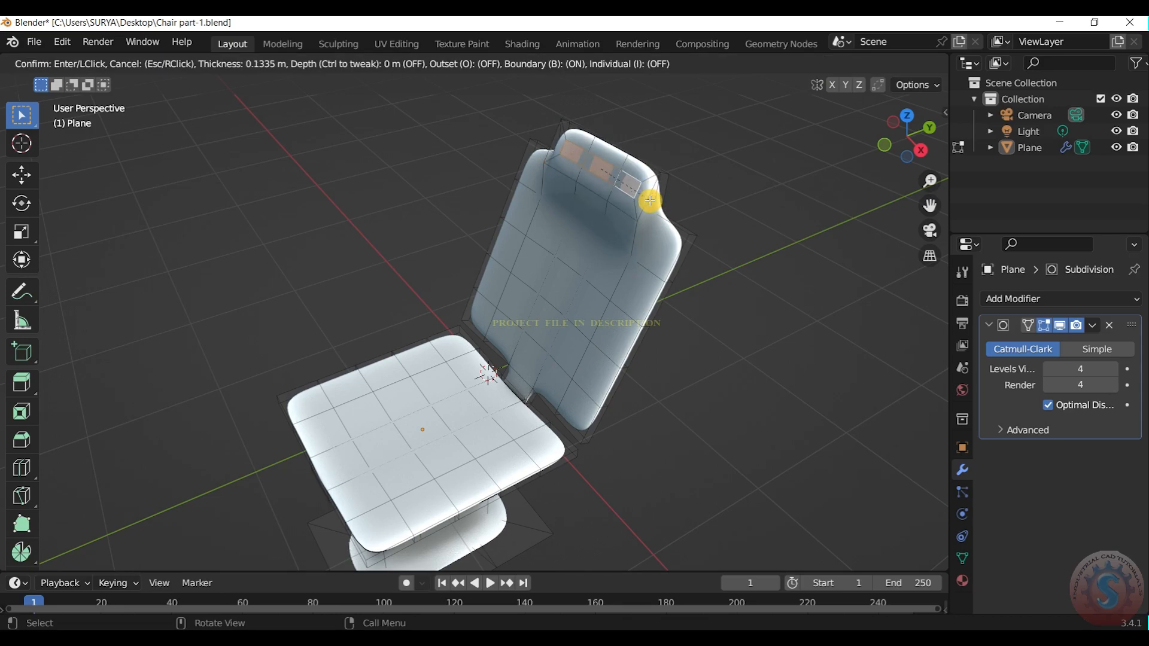
{"action": "left_click", "coordinate": [650, 201]}
{"action": "key", "text": "e"}
{"action": "left_click", "coordinate": [646, 200]}
{"action": "left_click", "coordinate": [79, 63]}
{"action": "left_click", "coordinate": [103, 78]}
{"action": "left_click_drag", "start_coordinate": [912, 133], "coordinate": [895, 172]}
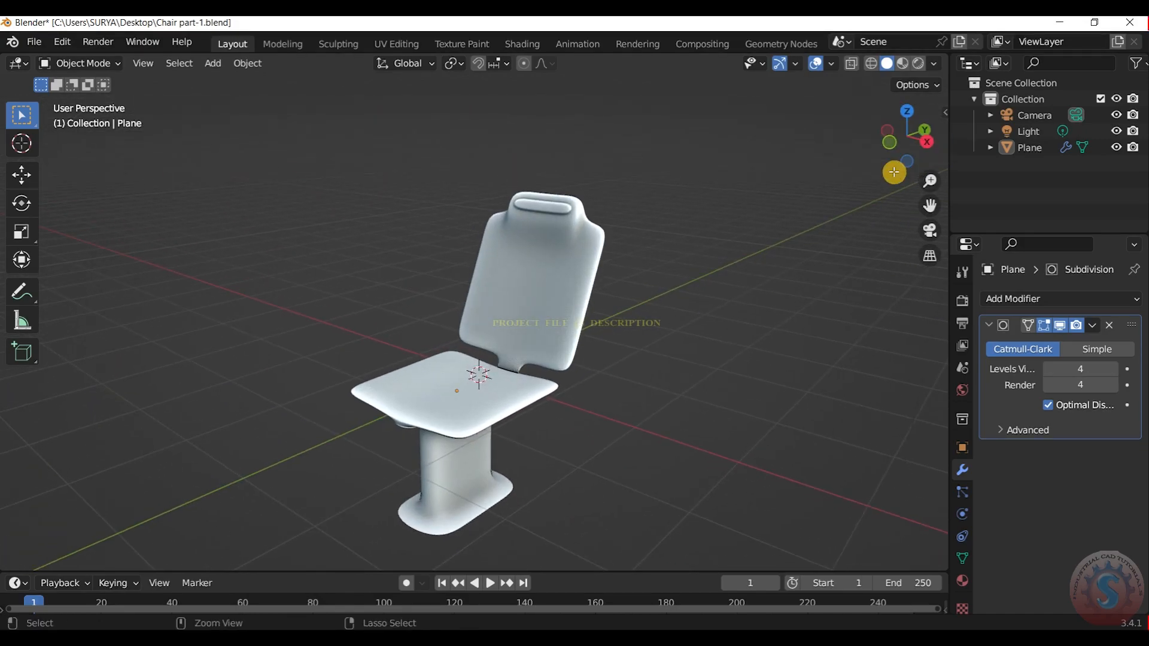
Remove the inset and extrusion from the headrest's front and return to Object Mode
{"action": "key", "text": "Tab"}
{"action": "left_click", "coordinate": [51, 63]}
{"action": "left_click", "coordinate": [84, 78]}
{"action": "mouse_move", "coordinate": [907, 133]}
{"action": "left_mouse_down"}
{"action": "mouse_move", "coordinate": [912, 115]}
{"action": "mouse_move", "coordinate": [912, 136]}
{"action": "mouse_move", "coordinate": [895, 136]}
{"action": "left_mouse_up"}
{"action": "left_click", "coordinate": [435, 371]}
{"action": "scroll", "coordinate": [441, 390], "scroll_direction": "down", "scroll_amount": 3}
{"action": "left_click", "coordinate": [623, 305]}
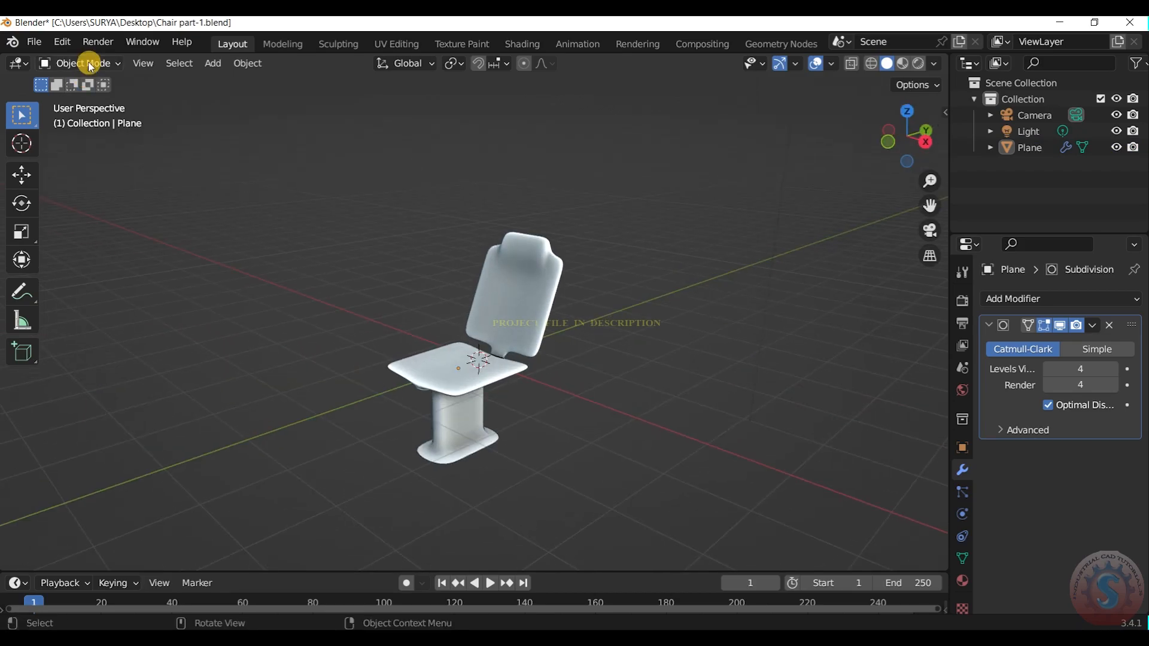
Try extruding the two outer side faces of the backrest forward as armrests in Edit Mode, then return to Object Mode
{"action": "left_click", "coordinate": [89, 63]}
{"action": "left_click", "coordinate": [84, 99]}
{"action": "scroll", "coordinate": [526, 285], "scroll_direction": "up", "scroll_amount": 2}
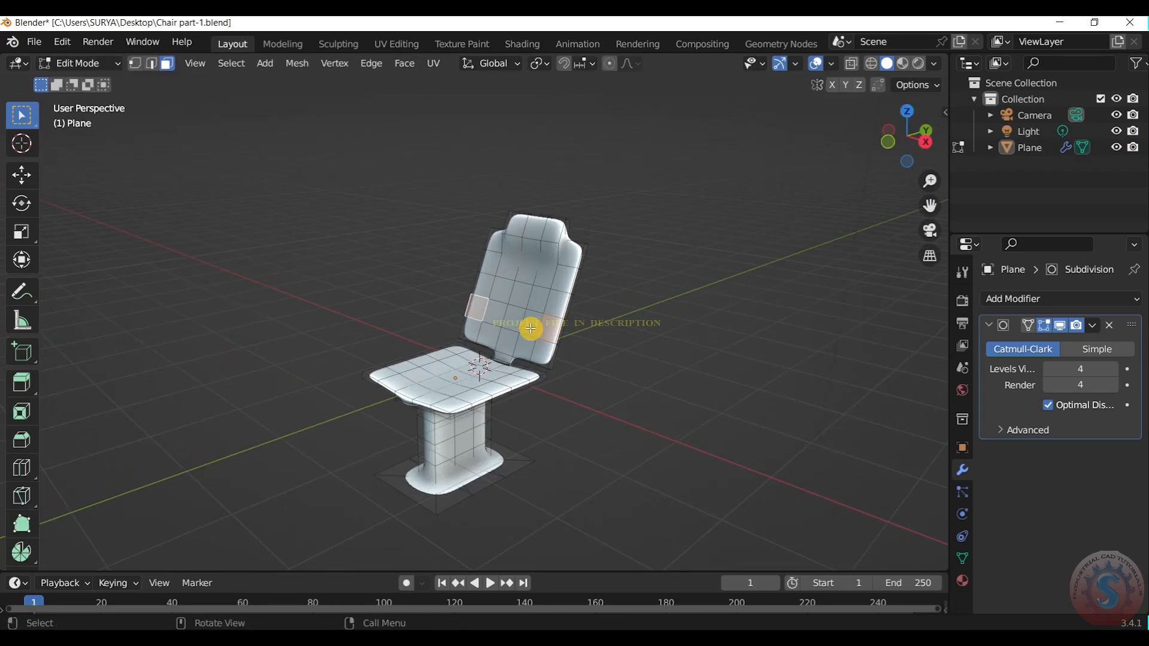
{"action": "key", "text": "e"}
{"action": "left_click", "coordinate": [436, 339]}
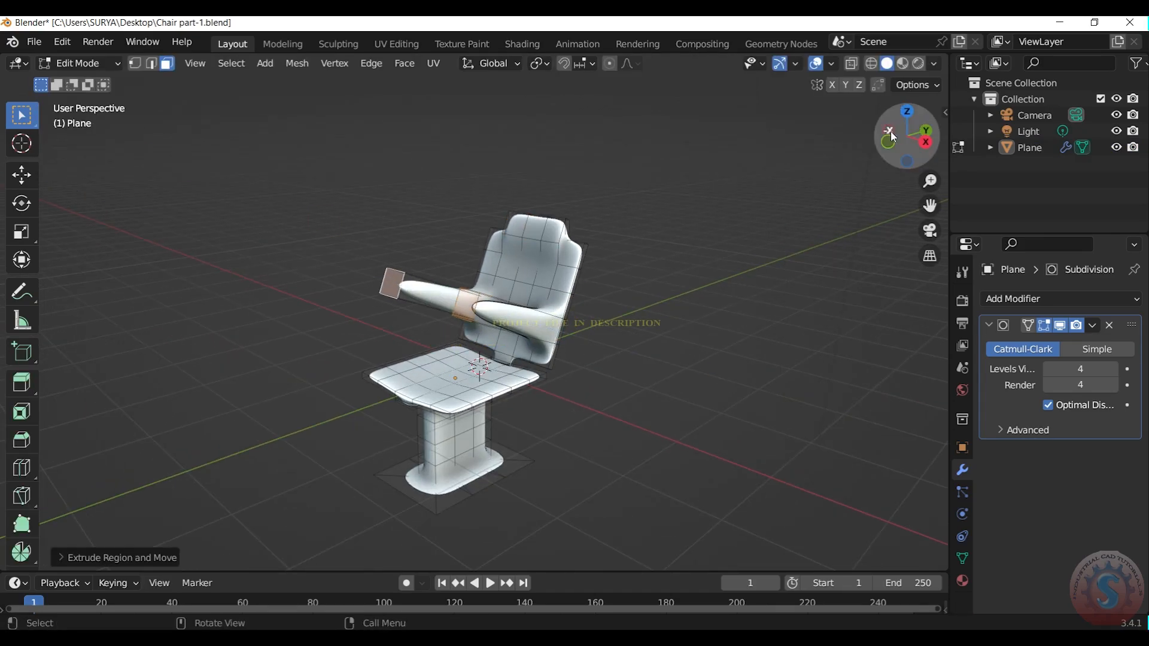
{"action": "left_click_drag", "start_coordinate": [896, 137], "coordinate": [398, 346]}
{"action": "key", "text": "r"}
{"action": "left_click", "coordinate": [849, 210]}
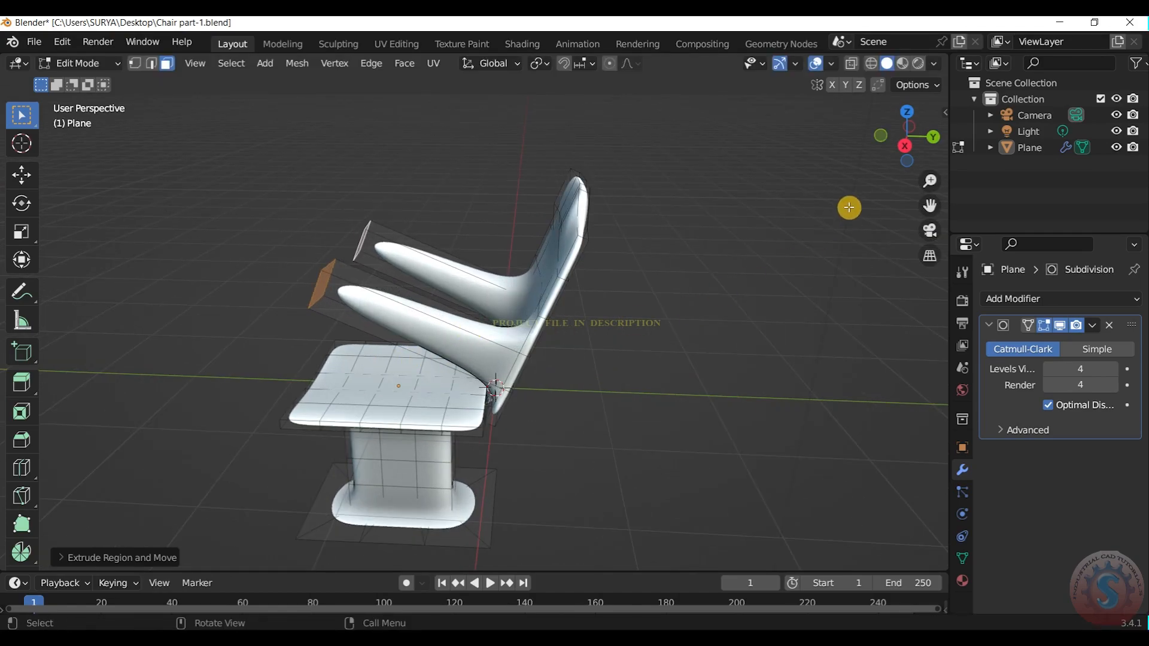
{"action": "left_click_drag", "start_coordinate": [895, 149], "coordinate": [819, 213]}
{"action": "left_click", "coordinate": [78, 63]}
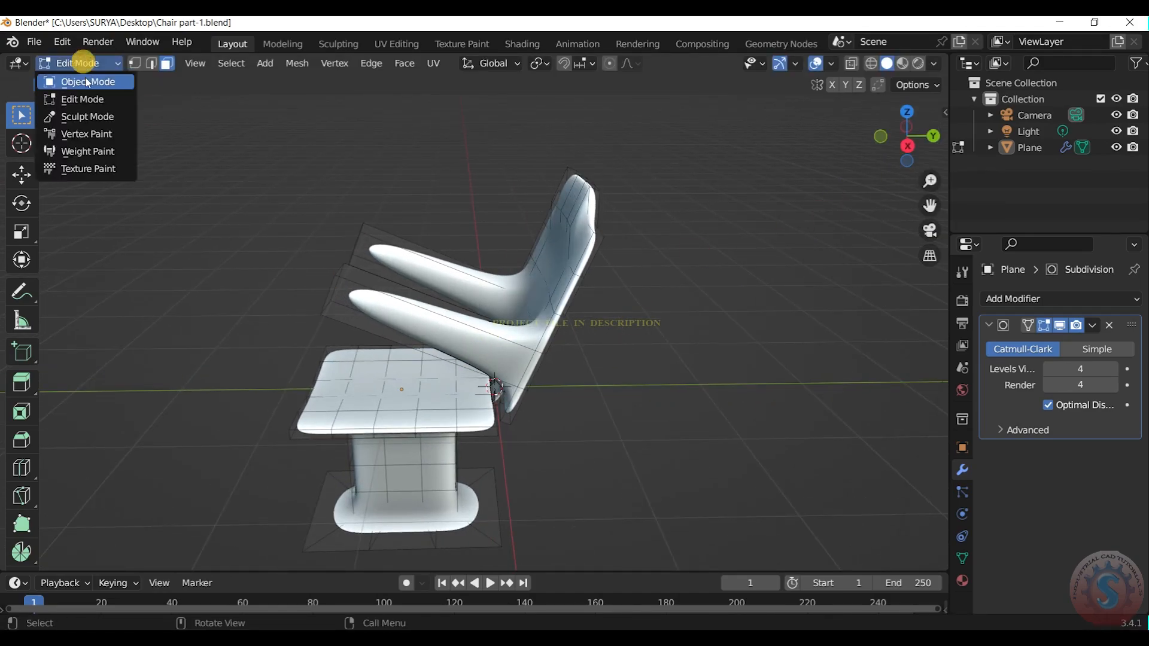
{"action": "left_click", "coordinate": [90, 80]}
Undo the armrest extrusions on the backrest
{"action": "left_click_drag", "start_coordinate": [897, 139], "coordinate": [885, 147]}
{"action": "key", "text": "Tab"}
{"action": "key", "text": "ctrl+z"}
{"action": "key", "text": "ctrl+z"}
{"action": "key", "text": "ctrl+z"}
{"action": "key", "text": "ctrl+z"}
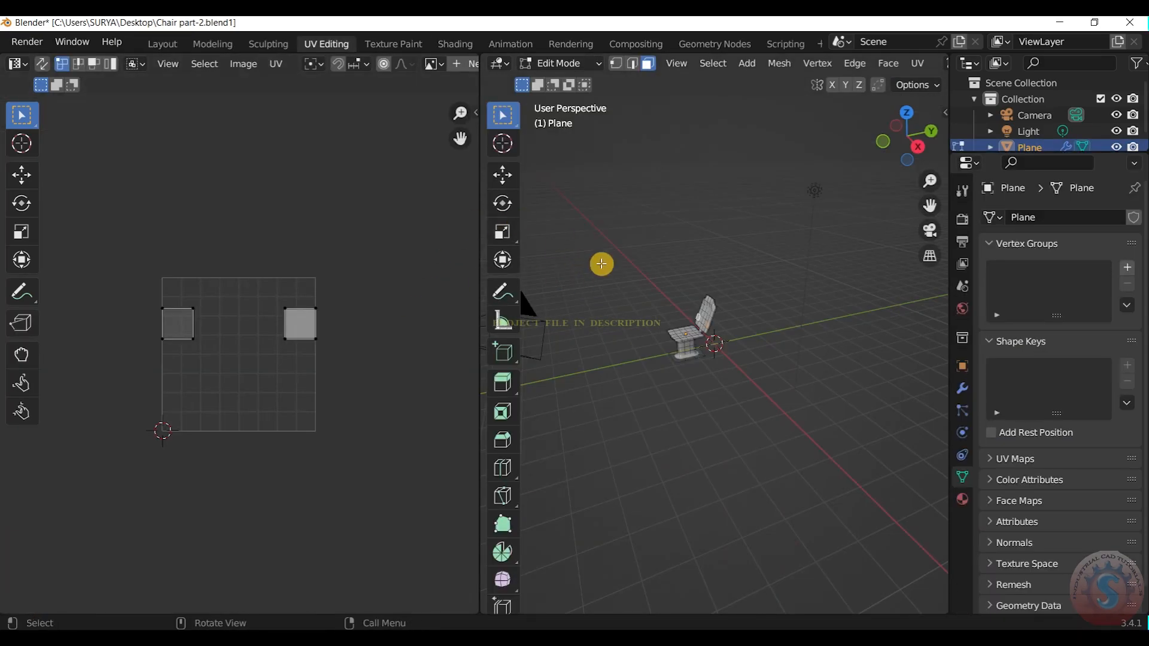
Select all of the chair's faces in the UV Editing workspace
{"action": "scroll", "coordinate": [601, 264], "scroll_direction": "up", "scroll_amount": 6}
{"action": "left_click_drag", "start_coordinate": [907, 136], "coordinate": [872, 153]}
{"action": "left_click_drag", "start_coordinate": [929, 205], "coordinate": [1060, 249]}
{"action": "left_click_drag", "start_coordinate": [907, 137], "coordinate": [970, 115]}
{"action": "scroll", "coordinate": [878, 230], "scroll_direction": "up", "scroll_amount": 3}
{"action": "left_click_drag", "start_coordinate": [929, 205], "coordinate": [896, 228]}
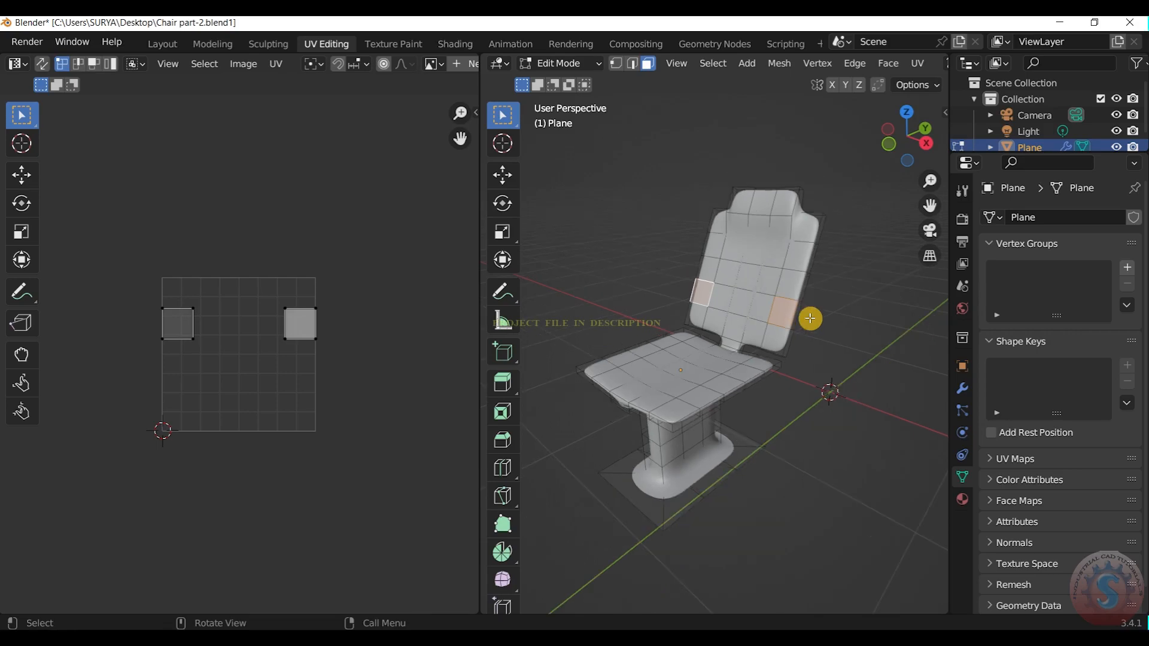
{"action": "key", "text": "a"}
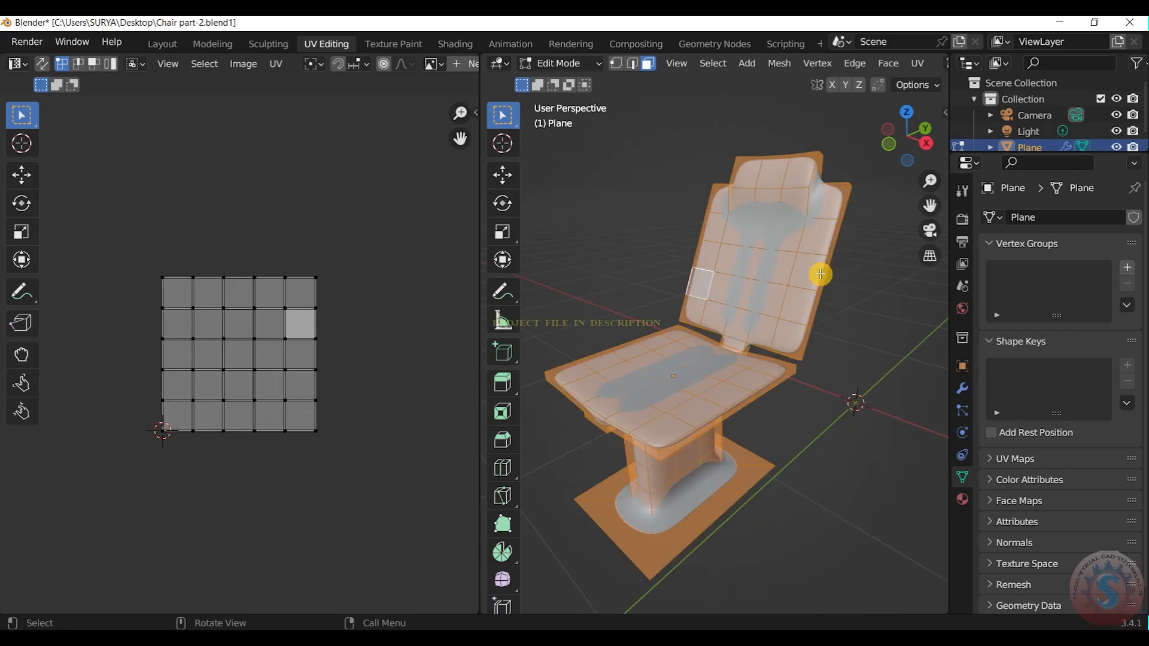
Create a new material for the chair in the Shading workspace
{"action": "left_click", "coordinate": [455, 44]}
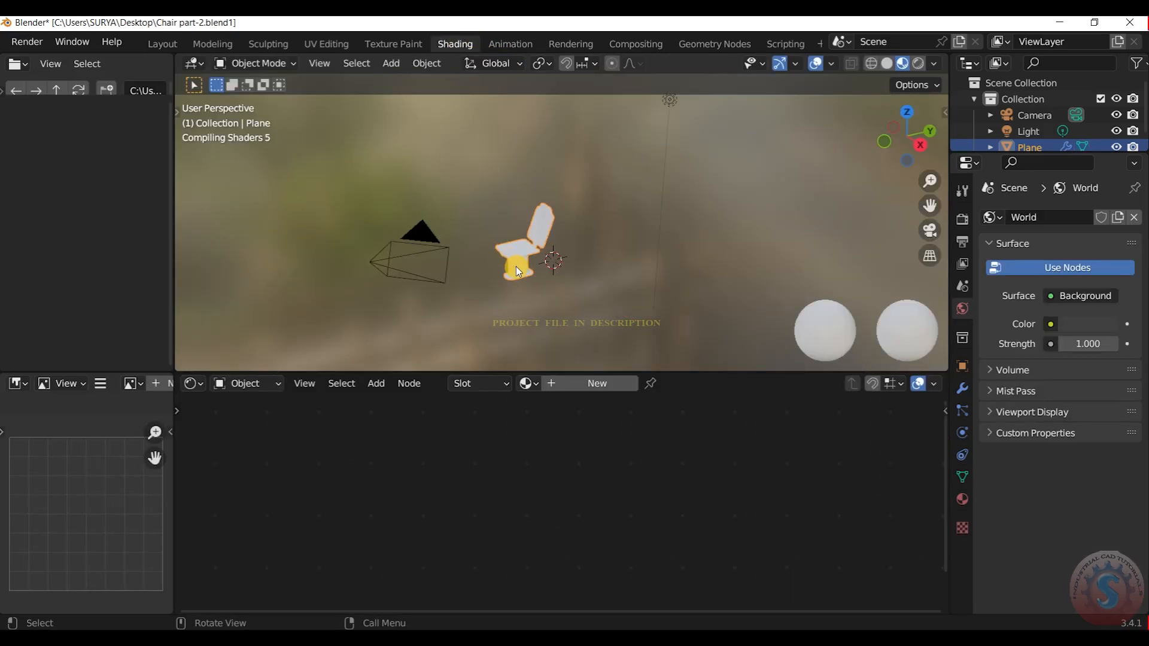
{"action": "scroll", "coordinate": [516, 266], "scroll_direction": "up", "scroll_amount": 3}
{"action": "left_click_drag", "start_coordinate": [893, 132], "coordinate": [978, 165]}
{"action": "scroll", "coordinate": [900, 126], "scroll_direction": "up", "scroll_amount": 3}
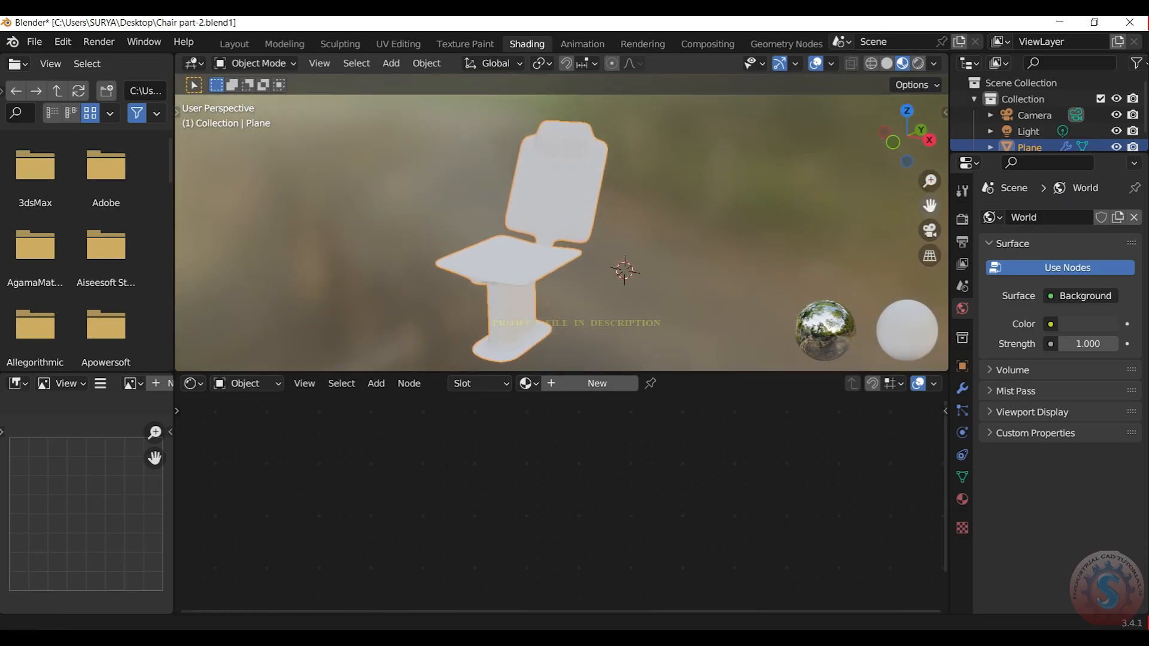
{"action": "left_click", "coordinate": [536, 383]}
Add an Image Texture node and connect its Color output to the Principled BSDF's Base Color
{"action": "key", "text": "shift+a"}
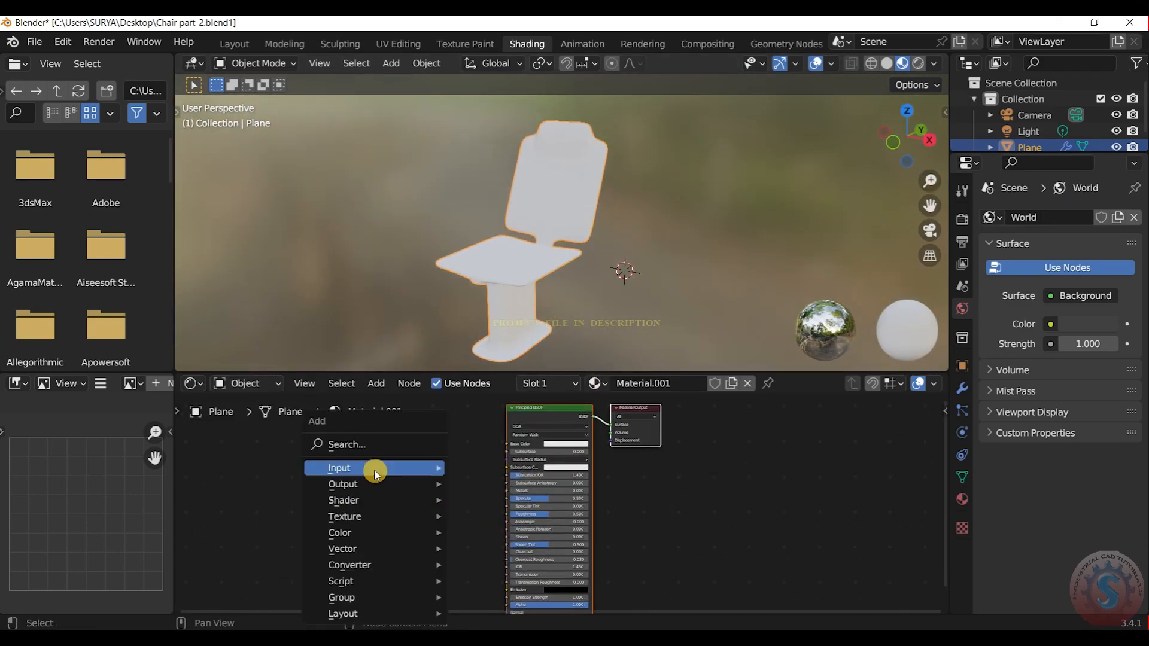
{"action": "left_click", "coordinate": [379, 444]}
{"action": "type", "text": "Image"}
{"action": "key", "text": "Return"}
{"action": "left_click", "coordinate": [419, 464]}
{"action": "left_click_drag", "start_coordinate": [421, 470], "coordinate": [491, 420]}
{"action": "left_click", "coordinate": [424, 493]}
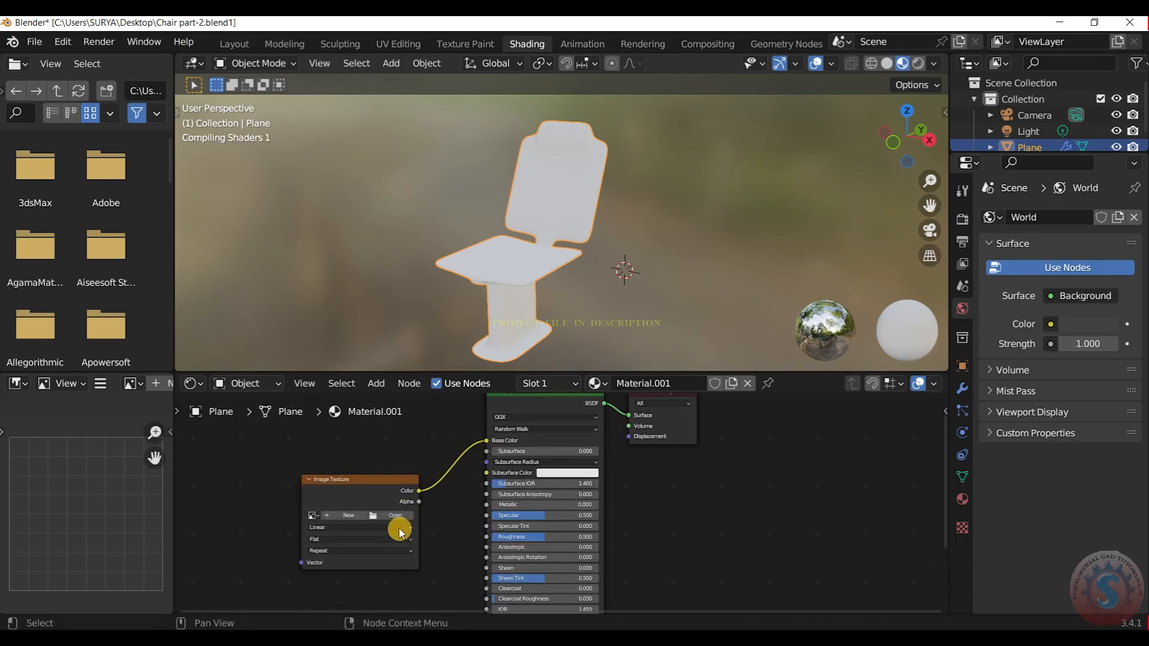
Create a new 2048 × 2048 px image of generated type UV Grid in the Image Texture node
{"action": "left_click", "coordinate": [356, 514]}
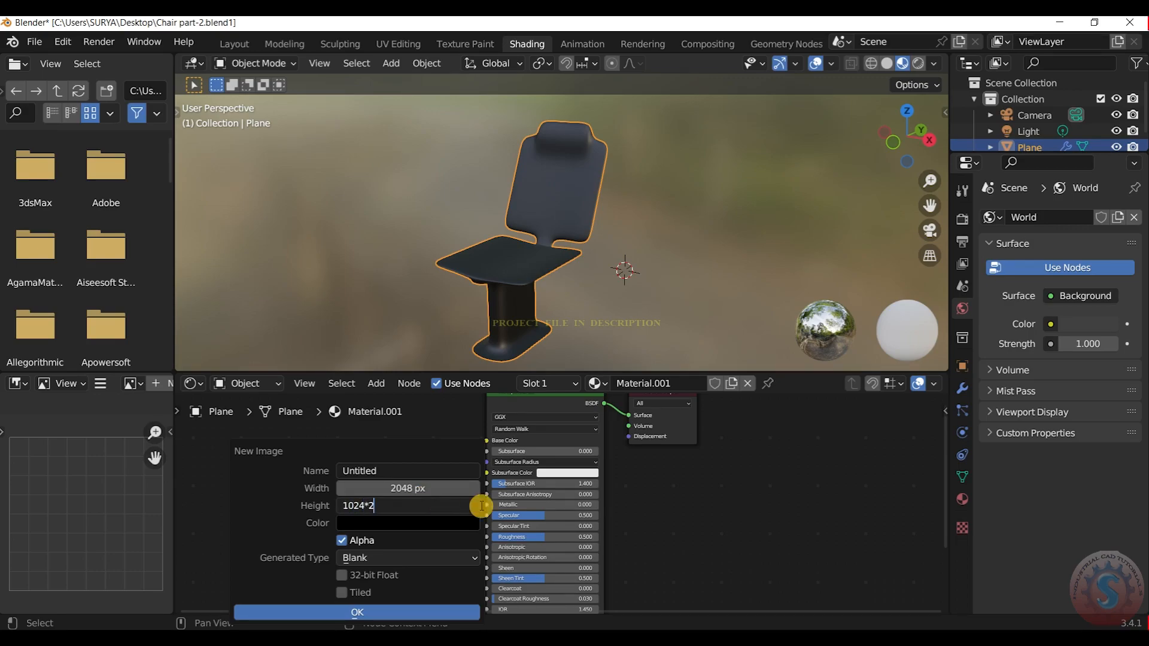
{"action": "left_click", "coordinate": [359, 557]}
{"action": "left_click", "coordinate": [365, 509]}
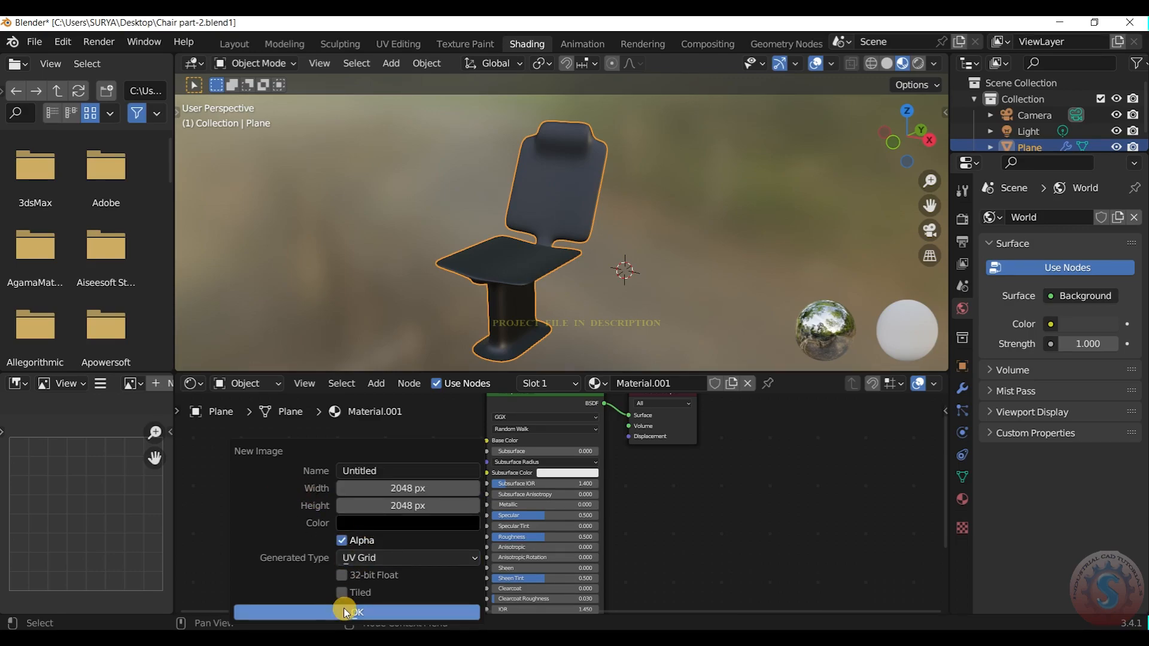
{"action": "left_click", "coordinate": [343, 611]}
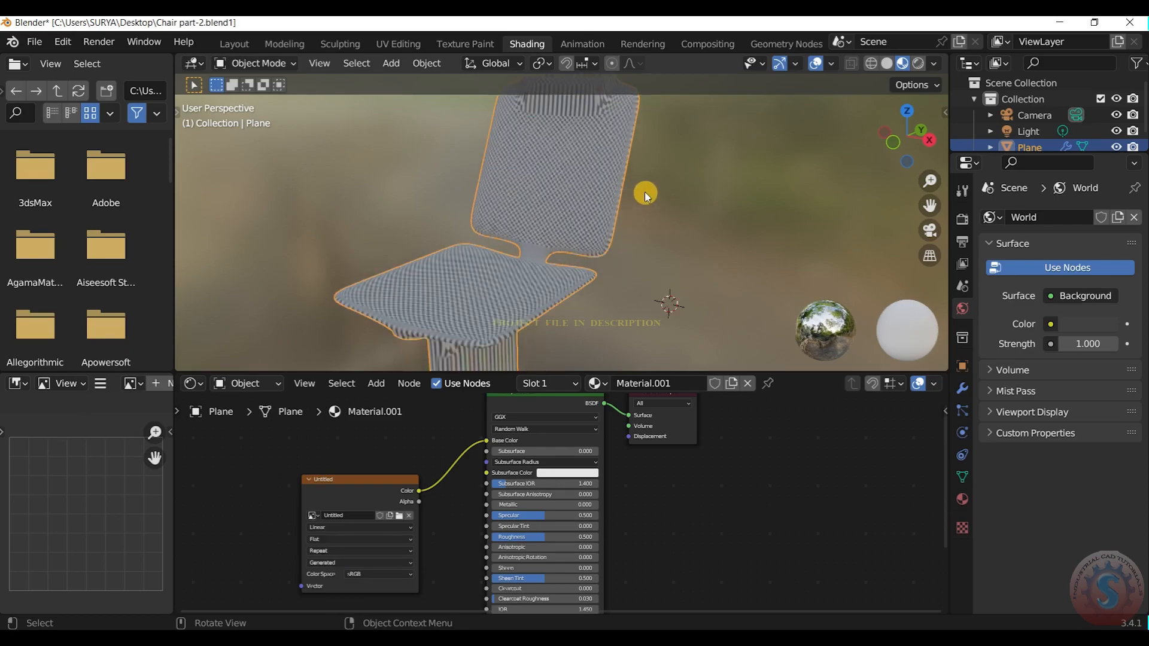
Unwrap the chair in the UV Editing workspace with Smart UV Project, using a 66° angle limit and 0.100 island margin
{"action": "left_click", "coordinate": [383, 39]}
{"action": "scroll", "coordinate": [764, 195], "scroll_direction": "down", "scroll_amount": 9}
{"action": "scroll", "coordinate": [322, 249], "scroll_direction": "down", "scroll_amount": 8}
{"action": "scroll", "coordinate": [672, 345], "scroll_direction": "up", "scroll_amount": 8}
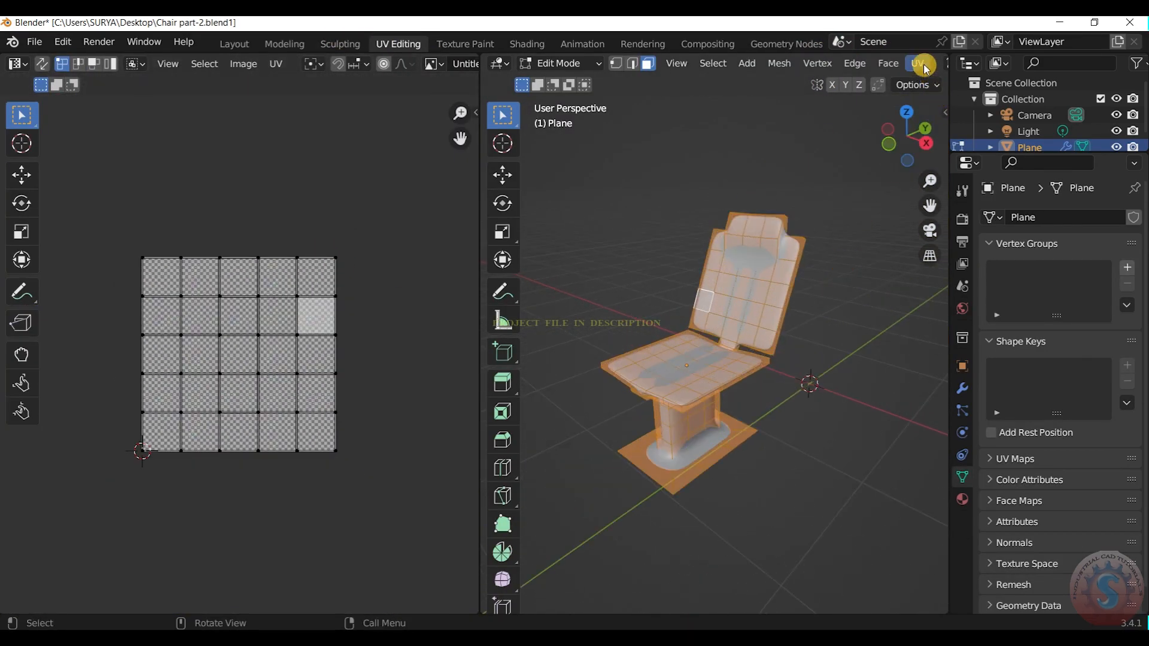
{"action": "left_click", "coordinate": [924, 63]}
{"action": "left_click", "coordinate": [937, 111]}
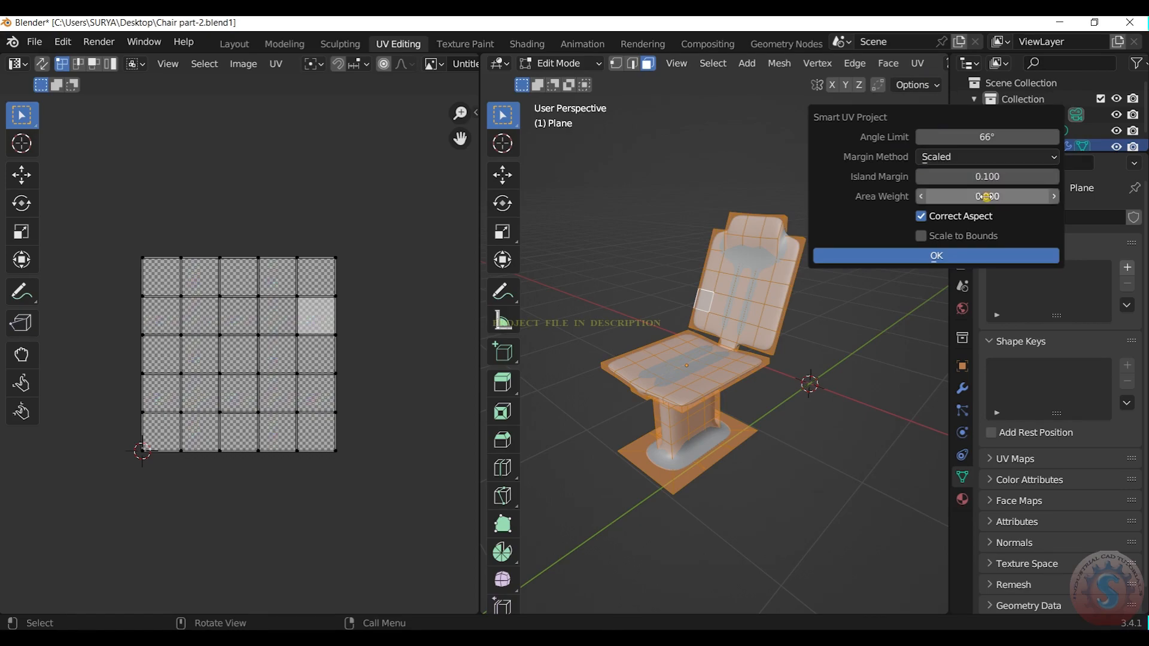
{"action": "left_click", "coordinate": [938, 257]}
{"action": "left_click", "coordinate": [937, 255]}
{"action": "left_click", "coordinate": [934, 255]}
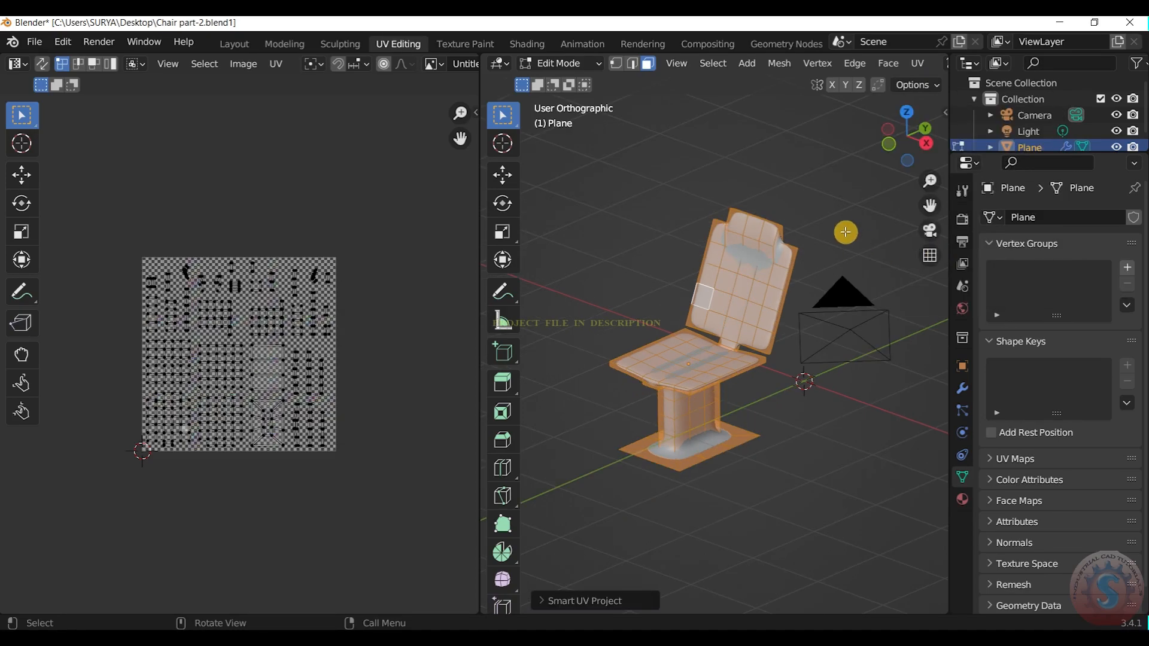
Check the unwrapped UV islands over the grid image, deselect the chair's faces and return to Object Mode
{"action": "left_click", "coordinate": [853, 237]}
{"action": "key", "text": "a"}
{"action": "left_click_drag", "start_coordinate": [92, 223], "coordinate": [390, 462]}
{"action": "scroll", "coordinate": [389, 462], "scroll_direction": "up", "scroll_amount": 3}
{"action": "left_click_drag", "start_coordinate": [835, 197], "coordinate": [829, 194]}
{"action": "left_click", "coordinate": [560, 64]}
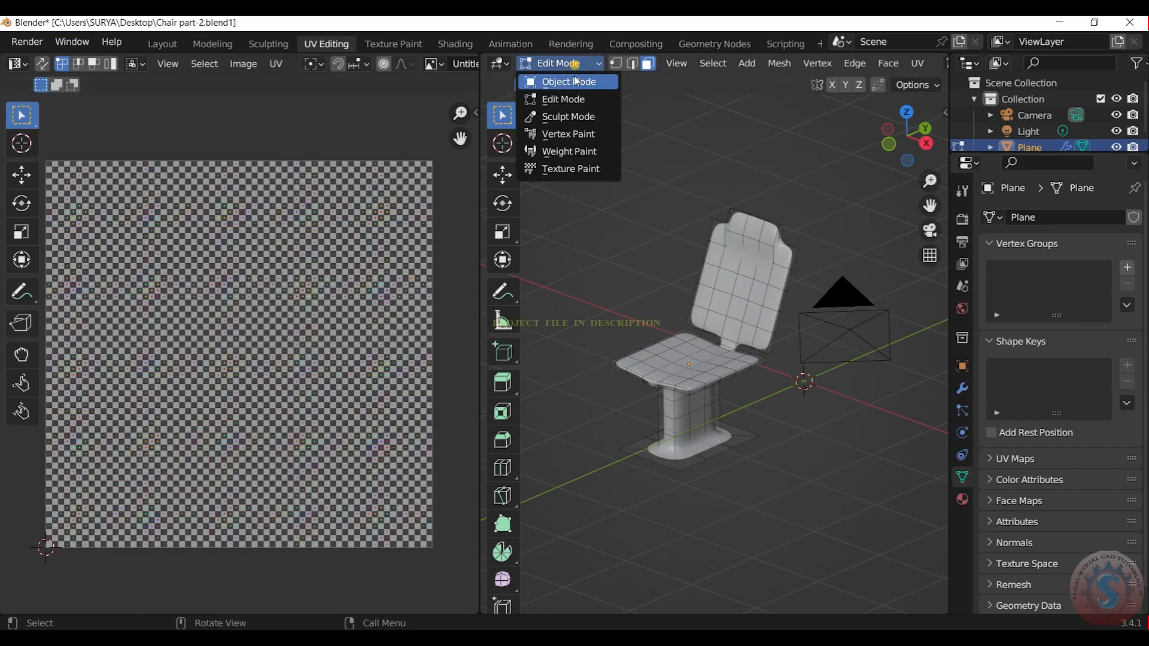
{"action": "left_click", "coordinate": [567, 81]}
{"action": "left_click", "coordinate": [591, 63]}
{"action": "left_click", "coordinate": [590, 98]}
{"action": "left_click", "coordinate": [575, 63]}
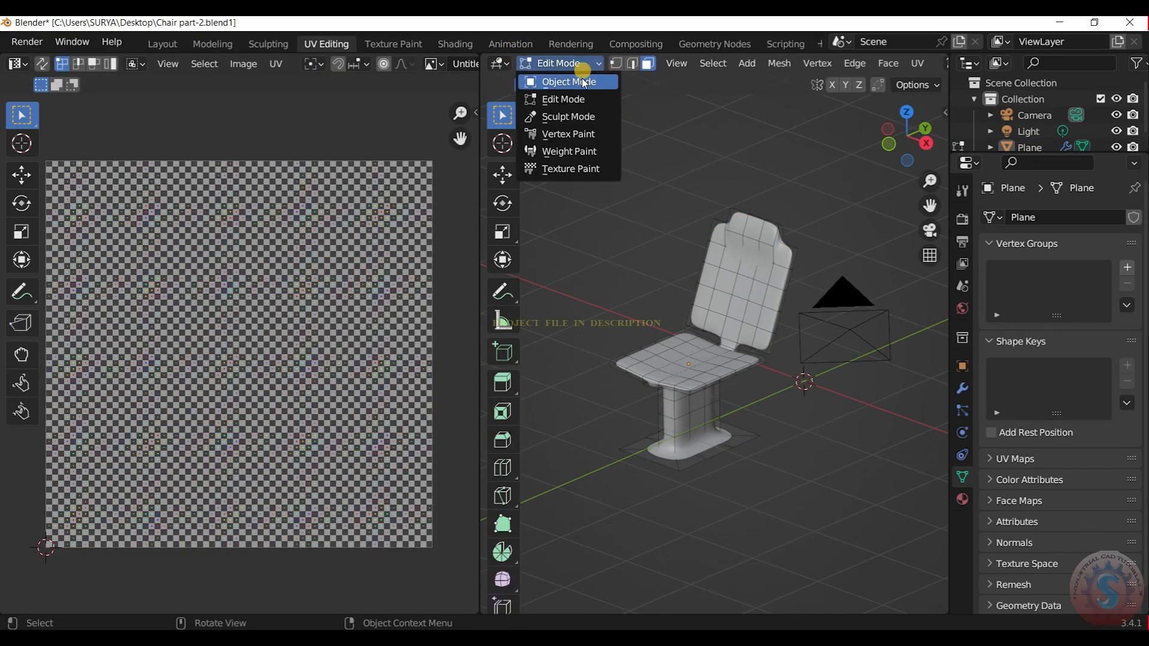
{"action": "left_click", "coordinate": [567, 81]}
Set the 3D viewport to Material Preview shading and check the grid texture on the chair up close
{"action": "scroll", "coordinate": [756, 94], "scroll_direction": "down", "scroll_amount": 2}
{"action": "left_click", "coordinate": [903, 63]}
{"action": "scroll", "coordinate": [816, 208], "scroll_direction": "up", "scroll_amount": 6}
{"action": "mouse_move", "coordinate": [911, 141]}
{"action": "left_mouse_down"}
{"action": "mouse_move", "coordinate": [901, 75]}
{"action": "mouse_move", "coordinate": [869, 87]}
{"action": "mouse_move", "coordinate": [897, 164]}
{"action": "mouse_move", "coordinate": [906, 129]}
{"action": "mouse_move", "coordinate": [892, 134]}
{"action": "left_mouse_up"}
{"action": "scroll", "coordinate": [287, 335], "scroll_direction": "down", "scroll_amount": 2}
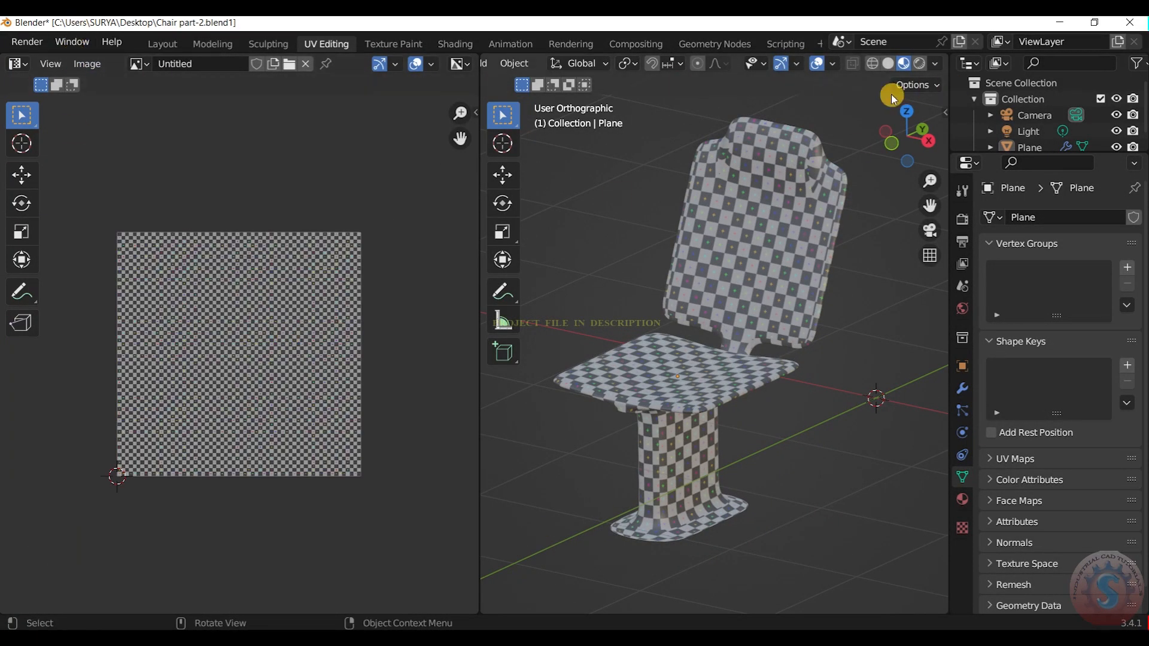
Show the chair in Material Preview in the Layout workspace and examine the grid texture from several angles
{"action": "left_click", "coordinate": [170, 47]}
{"action": "left_click", "coordinate": [902, 64]}
{"action": "left_click_drag", "start_coordinate": [929, 181], "coordinate": [1094, 308]}
{"action": "left_click_drag", "start_coordinate": [907, 136], "coordinate": [918, 164]}
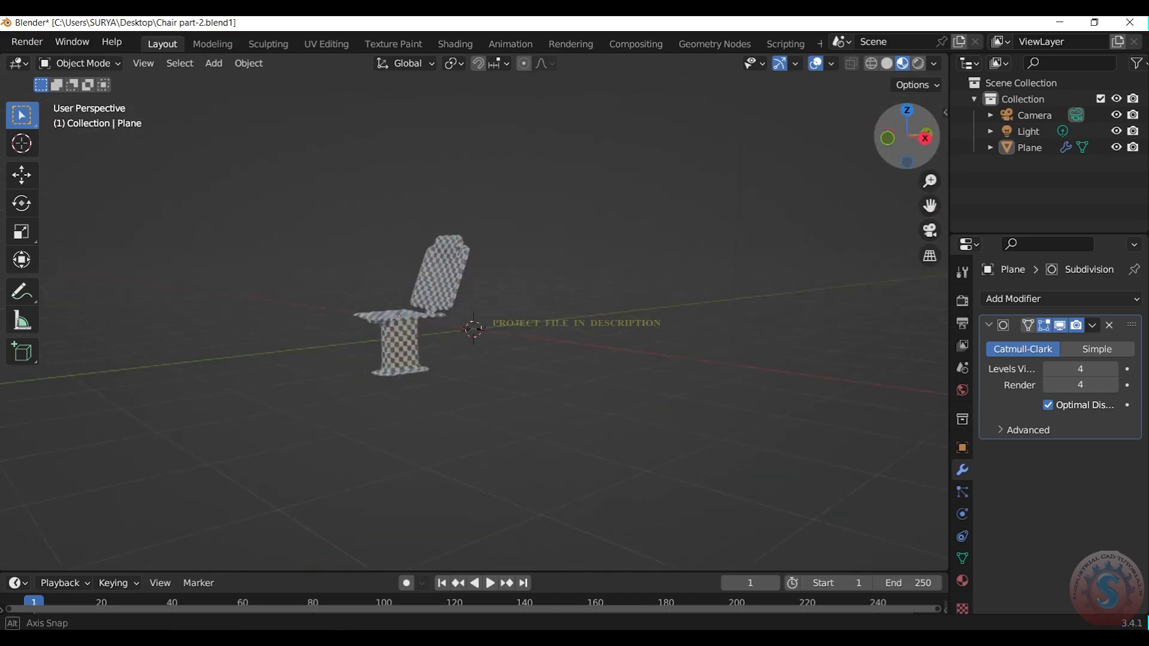
{"action": "scroll", "coordinate": [903, 125], "scroll_direction": "up", "scroll_amount": 3}
{"action": "left_click_drag", "start_coordinate": [932, 207], "coordinate": [1119, 226]}
{"action": "mouse_move", "coordinate": [919, 131]}
{"action": "left_mouse_down"}
{"action": "mouse_move", "coordinate": [919, 153]}
{"action": "mouse_move", "coordinate": [919, 128]}
{"action": "left_mouse_up"}
{"action": "left_click_drag", "start_coordinate": [931, 207], "coordinate": [893, 192]}
{"action": "left_click_drag", "start_coordinate": [922, 143], "coordinate": [911, 127]}
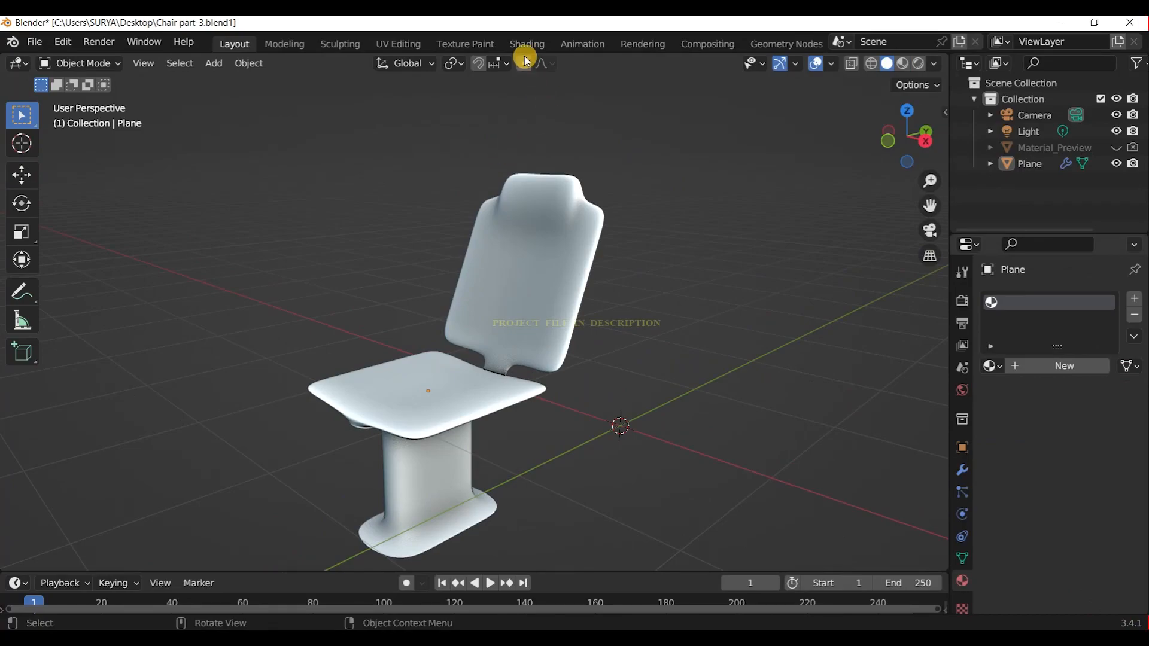
Create a new material for the plain chair in the Shading workspace and look over its Principled BSDF node
{"action": "left_click", "coordinate": [526, 44]}
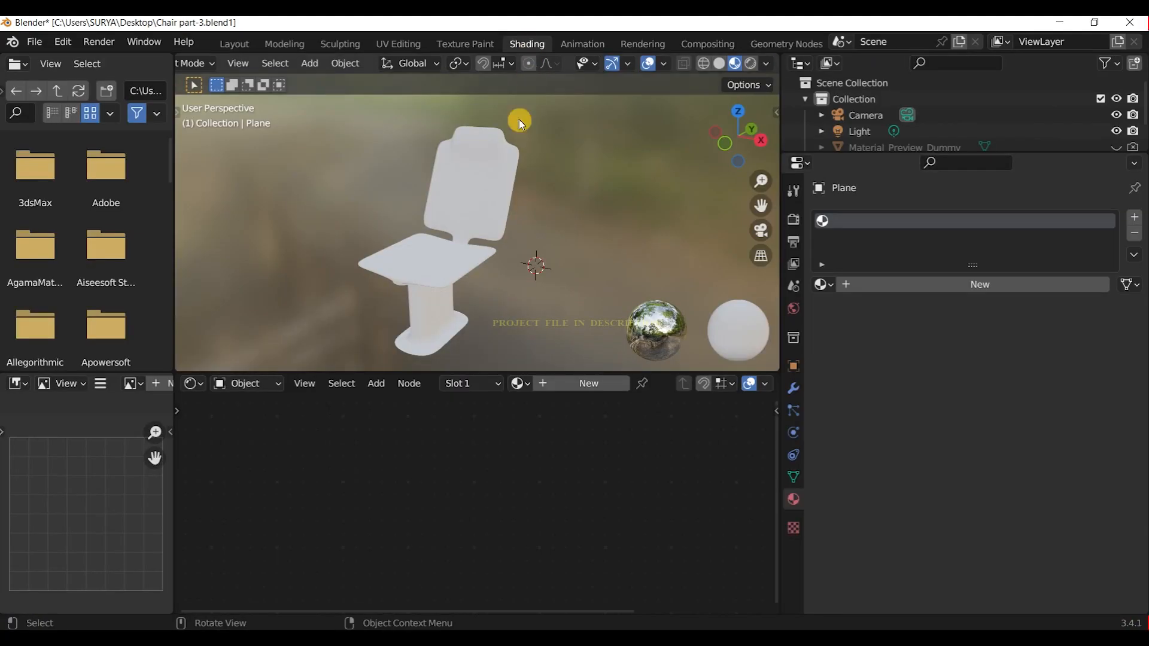
{"action": "left_click", "coordinate": [964, 288]}
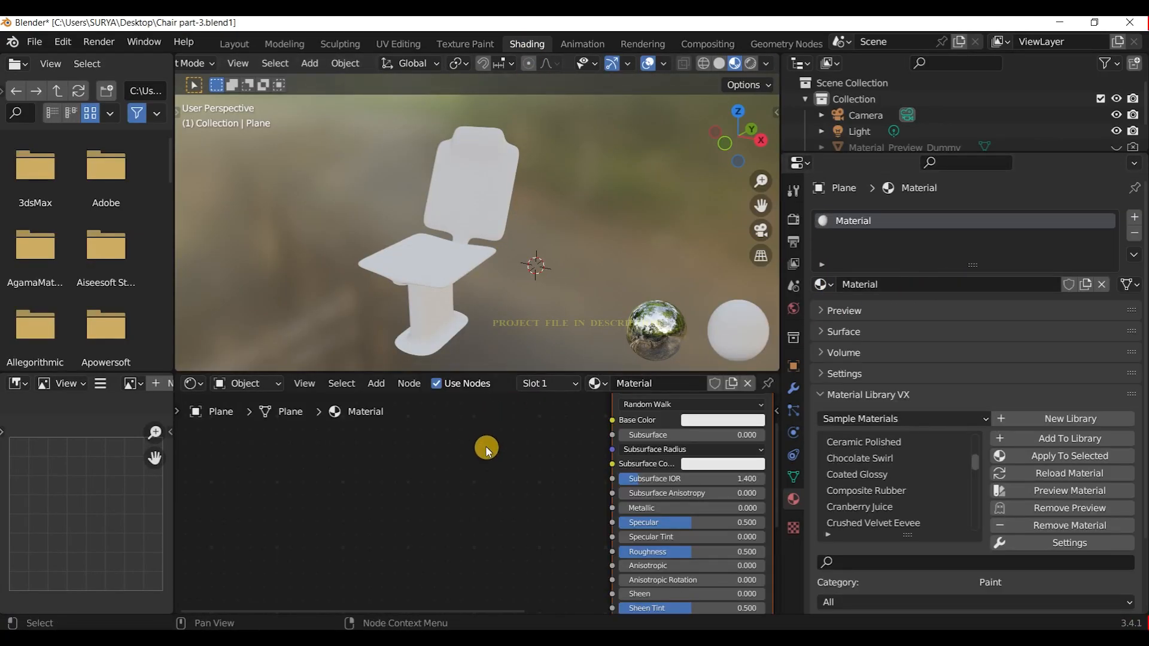
{"action": "scroll", "coordinate": [486, 447], "scroll_direction": "down", "scroll_amount": 3}
{"action": "left_click", "coordinate": [596, 383]}
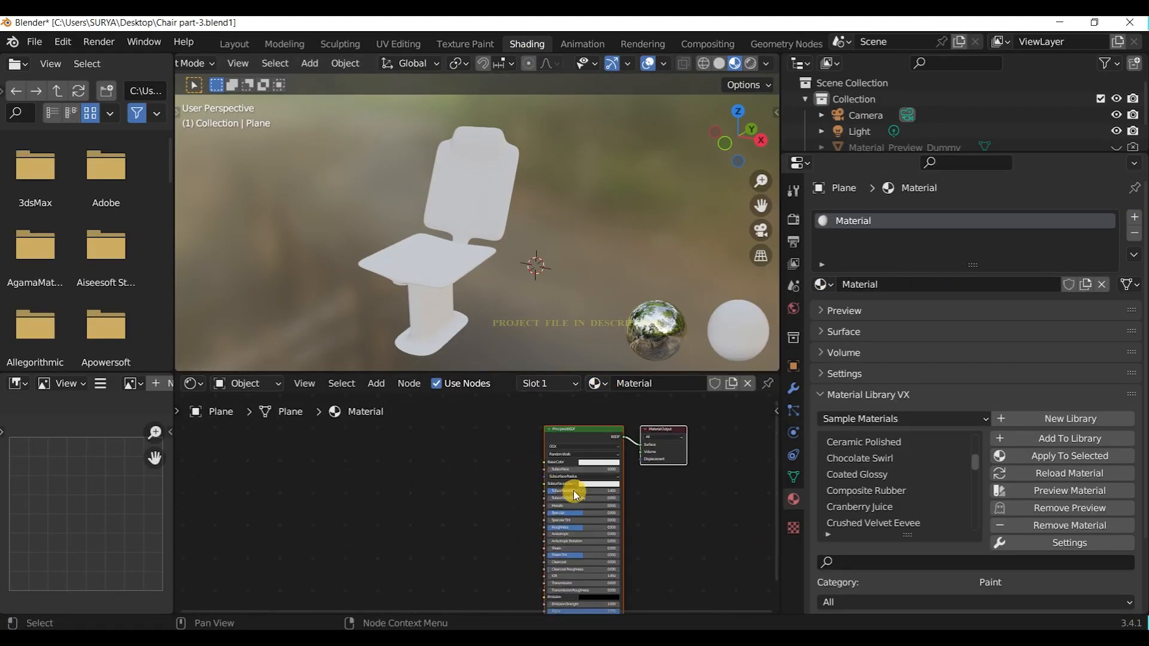
{"action": "scroll", "coordinate": [568, 485], "scroll_direction": "up", "scroll_amount": 2}
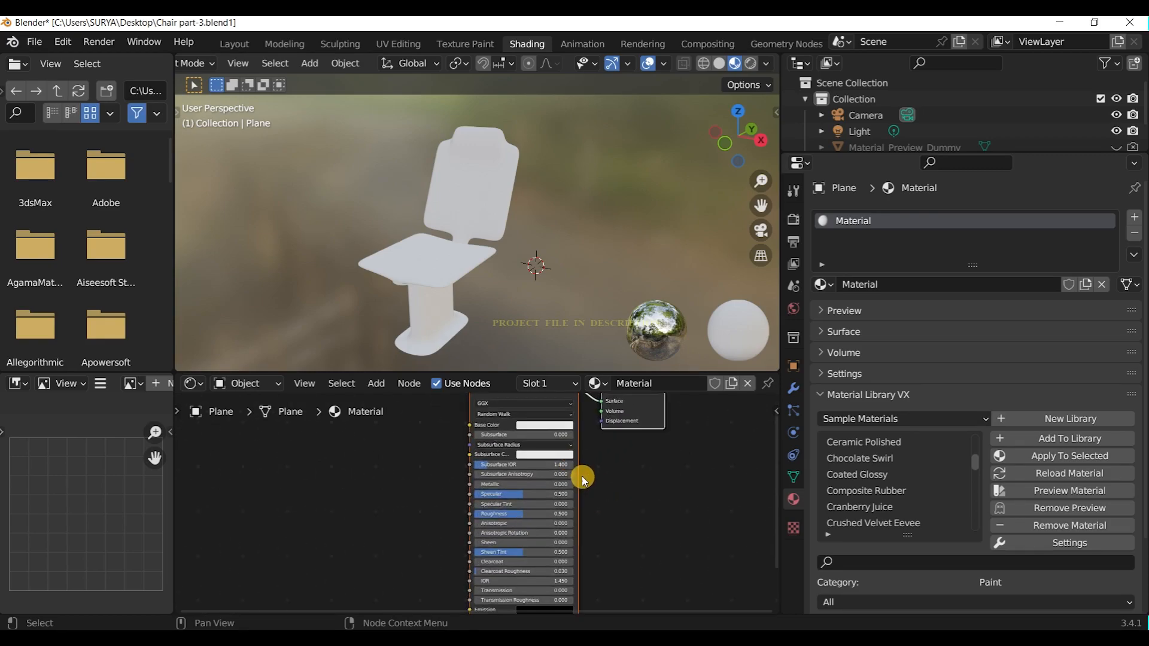
{"action": "middle_click_drag", "start_coordinate": [581, 475], "coordinate": [596, 520]}
{"action": "scroll", "coordinate": [558, 498], "scroll_direction": "up", "scroll_amount": 3}
{"action": "scroll", "coordinate": [561, 485], "scroll_direction": "down", "scroll_amount": 3}
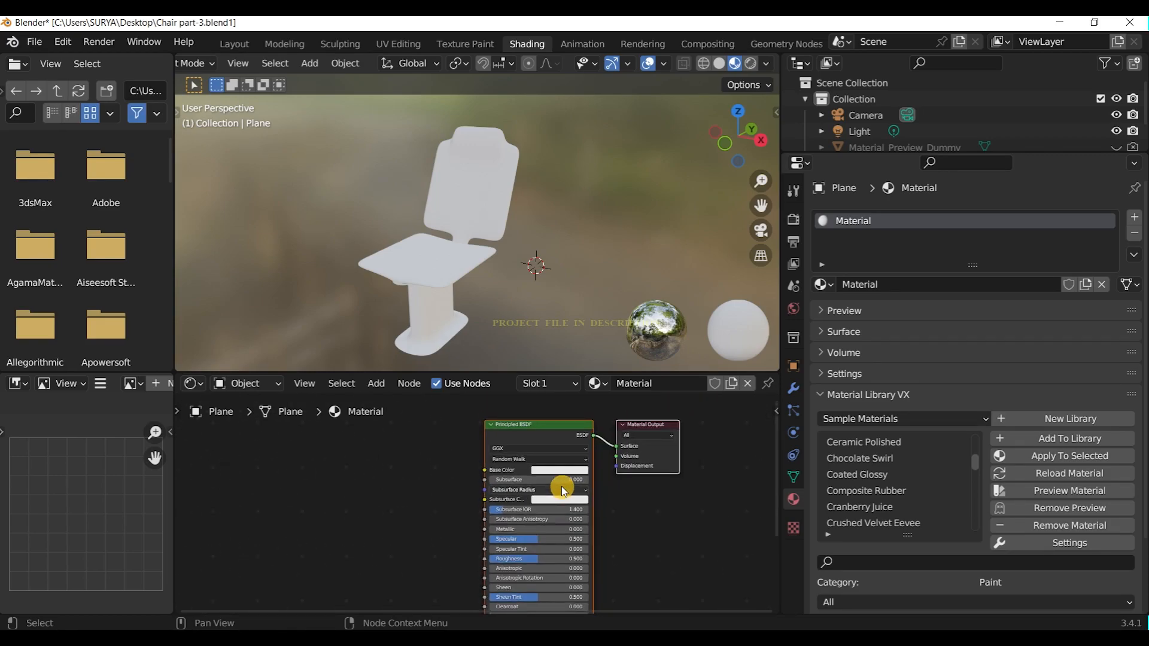
Select all of the chair's faces in the UV Editing workspace and inspect their UV layout
{"action": "left_click", "coordinate": [388, 44]}
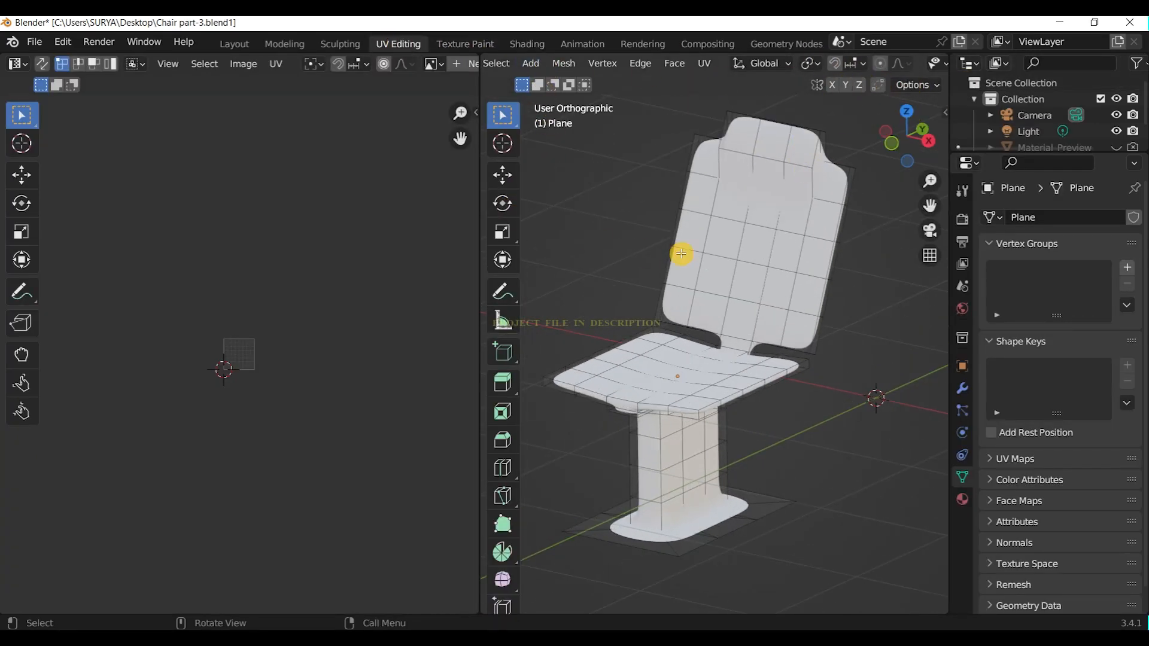
{"action": "key", "text": "a"}
{"action": "scroll", "coordinate": [246, 344], "scroll_direction": "up", "scroll_amount": 10}
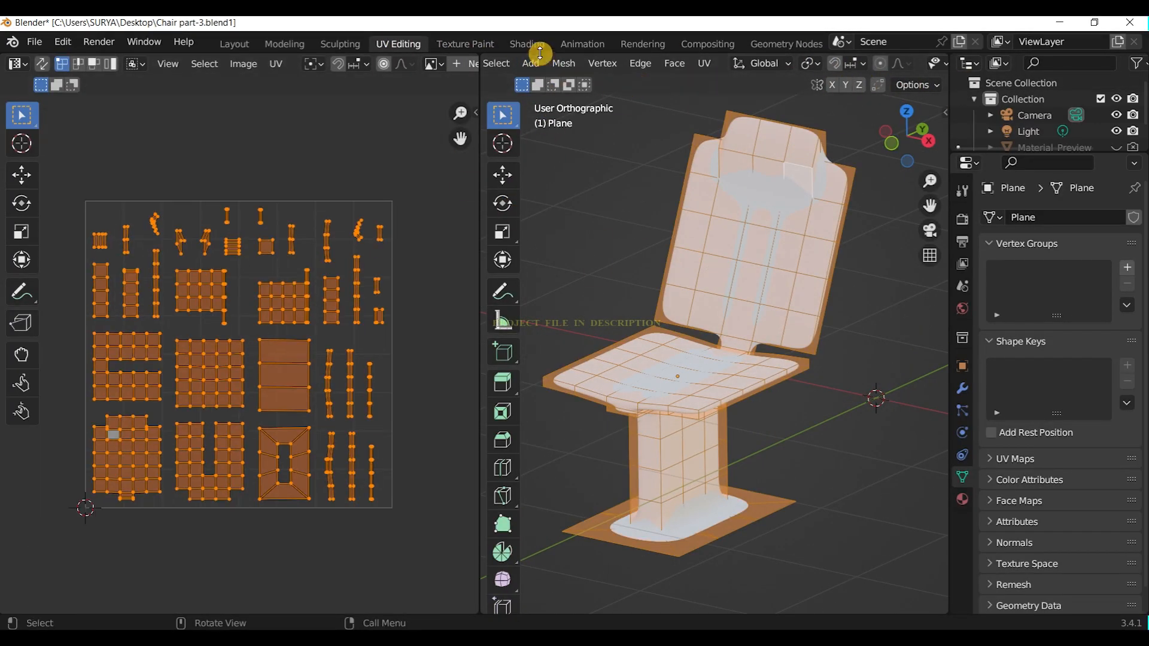
Apply Metalic Paint from the Sample Materials library to the chair in the Shading workspace and shift its RGB color to a paler blue
{"action": "left_click", "coordinate": [539, 47]}
{"action": "scroll", "coordinate": [638, 404], "scroll_direction": "up", "scroll_amount": 1}
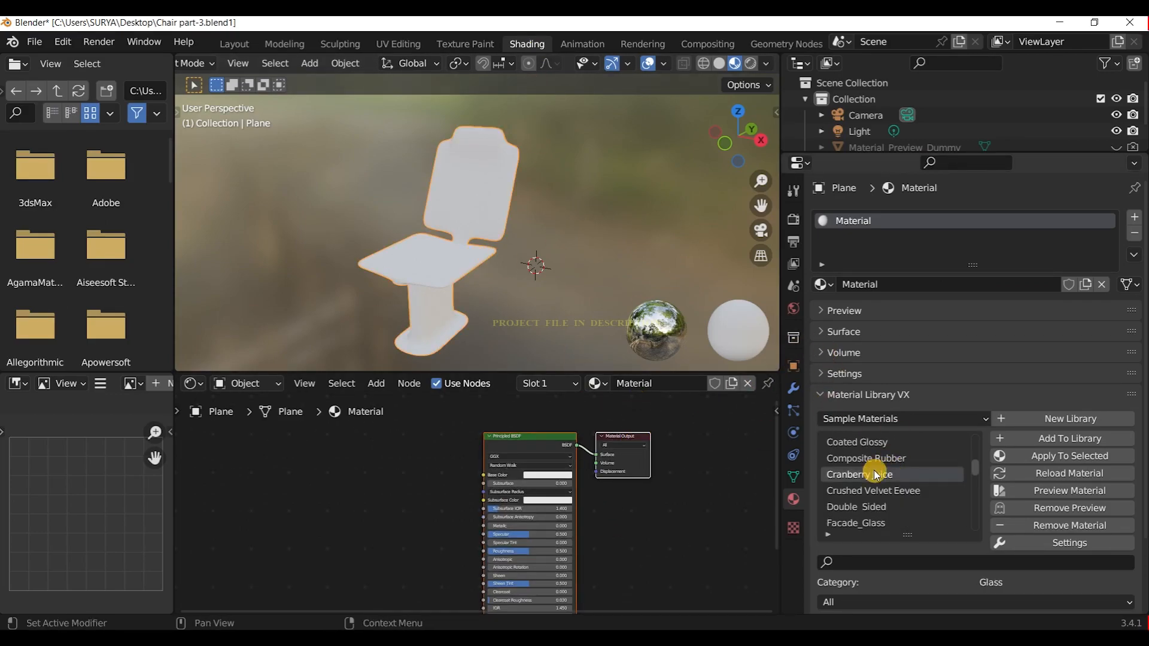
{"action": "scroll", "coordinate": [876, 482], "scroll_direction": "down", "scroll_amount": 6}
{"action": "scroll", "coordinate": [879, 494], "scroll_direction": "down", "scroll_amount": 6}
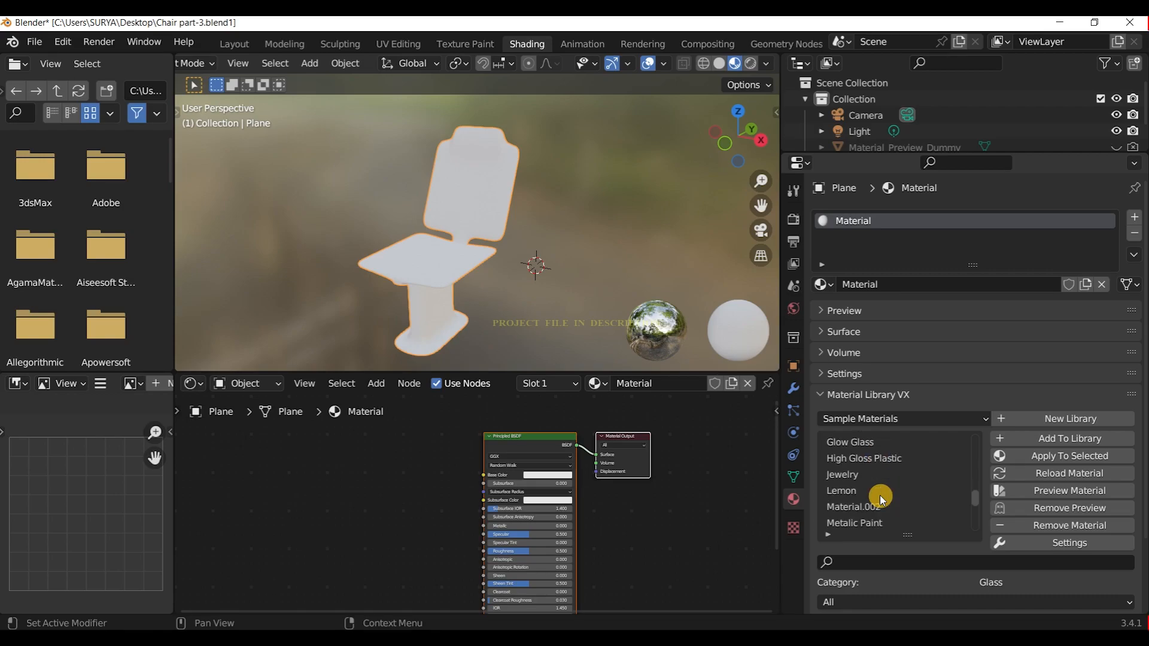
{"action": "left_click", "coordinate": [879, 475]}
{"action": "left_click", "coordinate": [1033, 457]}
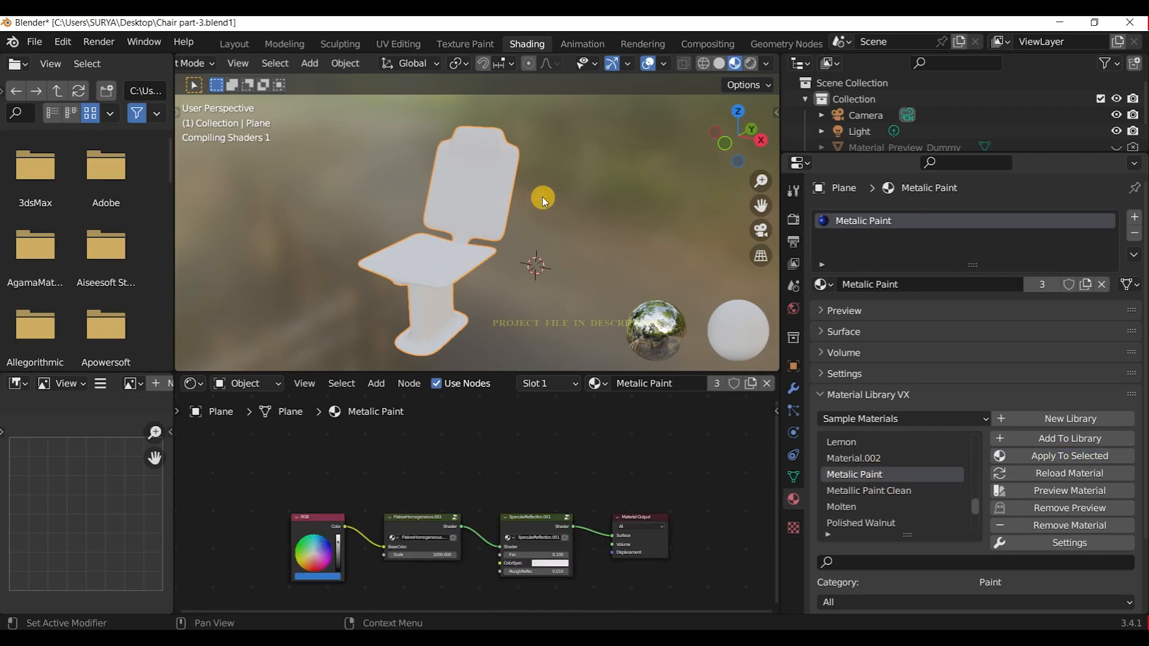
{"action": "scroll", "coordinate": [455, 497], "scroll_direction": "up", "scroll_amount": 3}
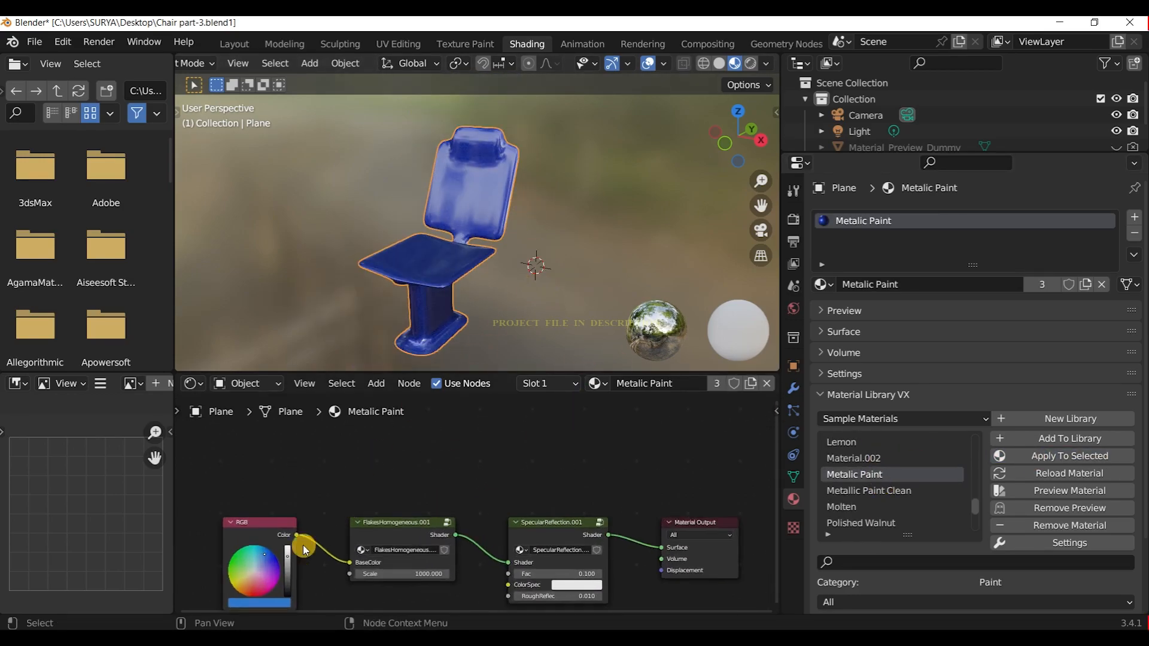
{"action": "left_click_drag", "start_coordinate": [265, 557], "coordinate": [257, 572]}
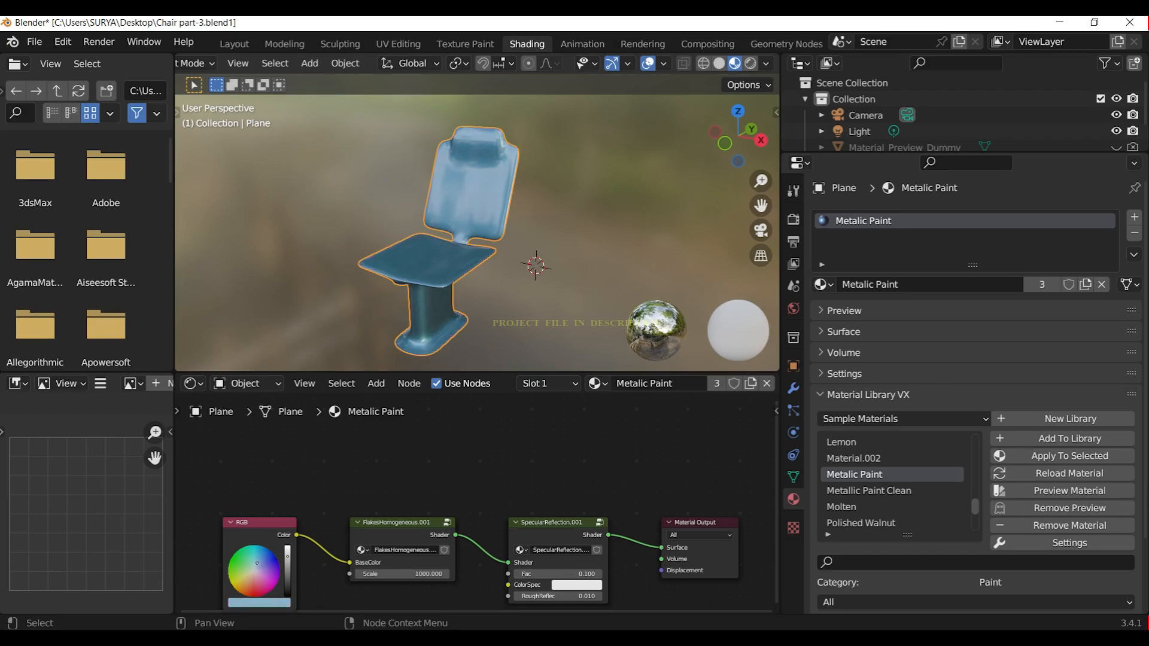
Examine the blue metallic paint on the chair from several angles and distances in the Shading workspace
{"action": "scroll", "coordinate": [528, 186], "scroll_direction": "up", "scroll_amount": 4}
{"action": "mouse_move", "coordinate": [725, 138]}
{"action": "left_mouse_down"}
{"action": "mouse_move", "coordinate": [664, 140]}
{"action": "mouse_move", "coordinate": [723, 143]}
{"action": "mouse_move", "coordinate": [726, 129]}
{"action": "left_mouse_up"}
{"action": "scroll", "coordinate": [649, 178], "scroll_direction": "down", "scroll_amount": 8}
{"action": "scroll", "coordinate": [682, 169], "scroll_direction": "up", "scroll_amount": 4}
{"action": "scroll", "coordinate": [478, 239], "scroll_direction": "down", "scroll_amount": 1}
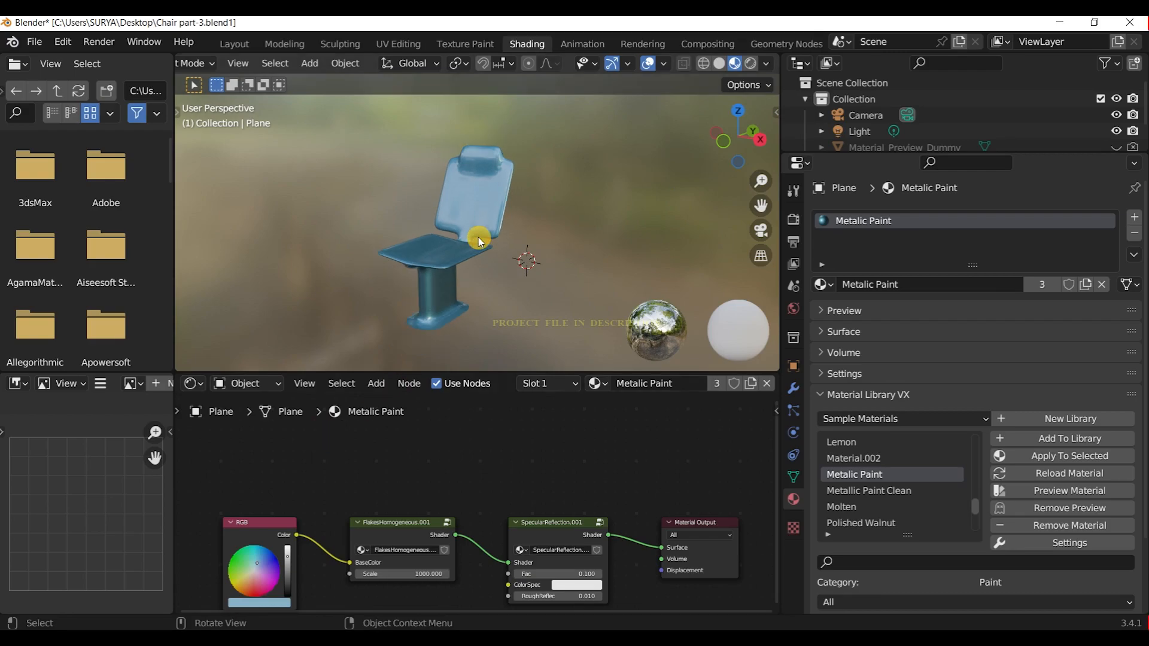
{"action": "scroll", "coordinate": [301, 575], "scroll_direction": "up", "scroll_amount": 3}
{"action": "left_click_drag", "start_coordinate": [237, 572], "coordinate": [237, 575]}
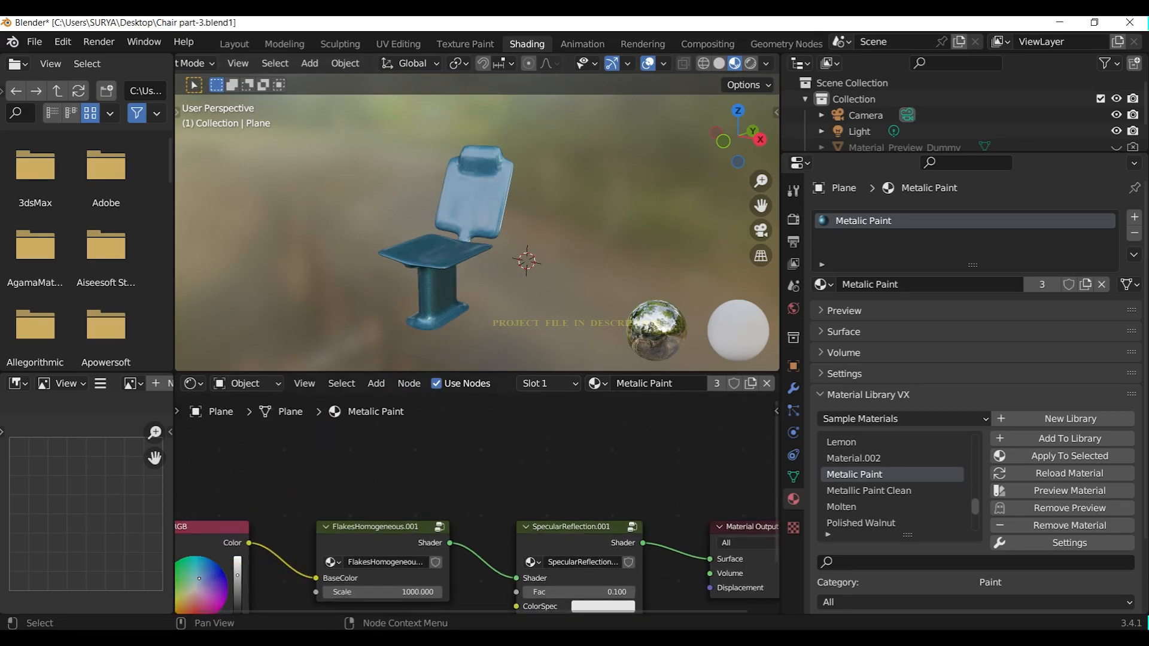
{"action": "scroll", "coordinate": [574, 162], "scroll_direction": "up", "scroll_amount": 3}
{"action": "left_click_drag", "start_coordinate": [749, 114], "coordinate": [674, 183]}
{"action": "scroll", "coordinate": [704, 137], "scroll_direction": "down", "scroll_amount": 3}
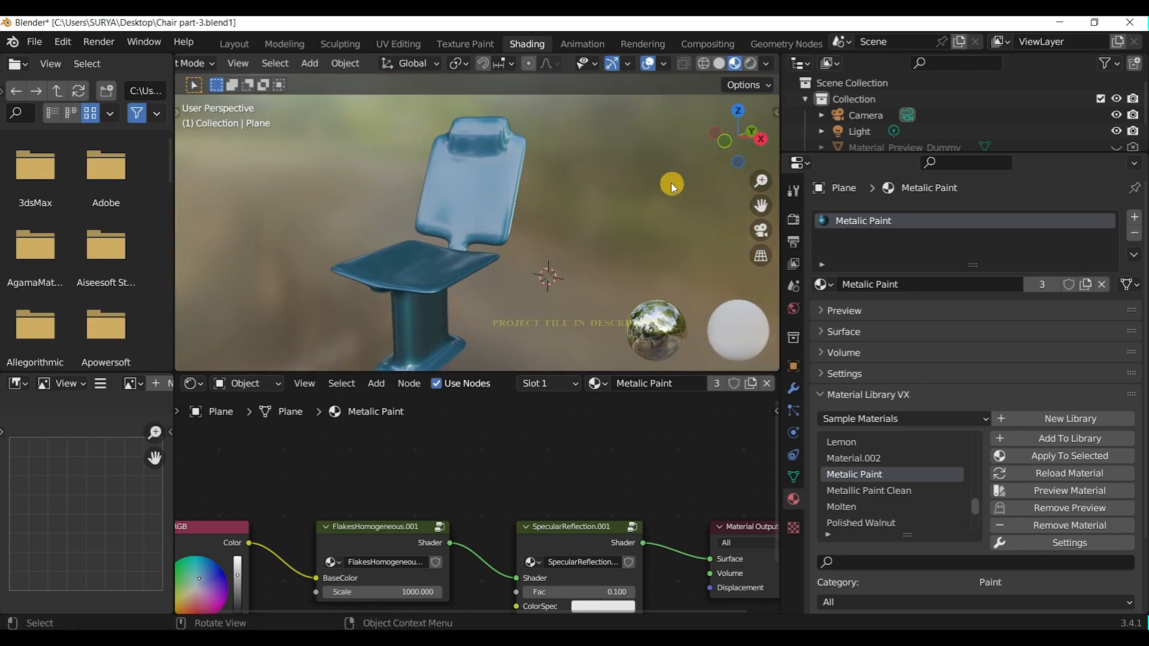
Show the painted chair in Material Preview shading in the Layout workspace
{"action": "left_click", "coordinate": [234, 44]}
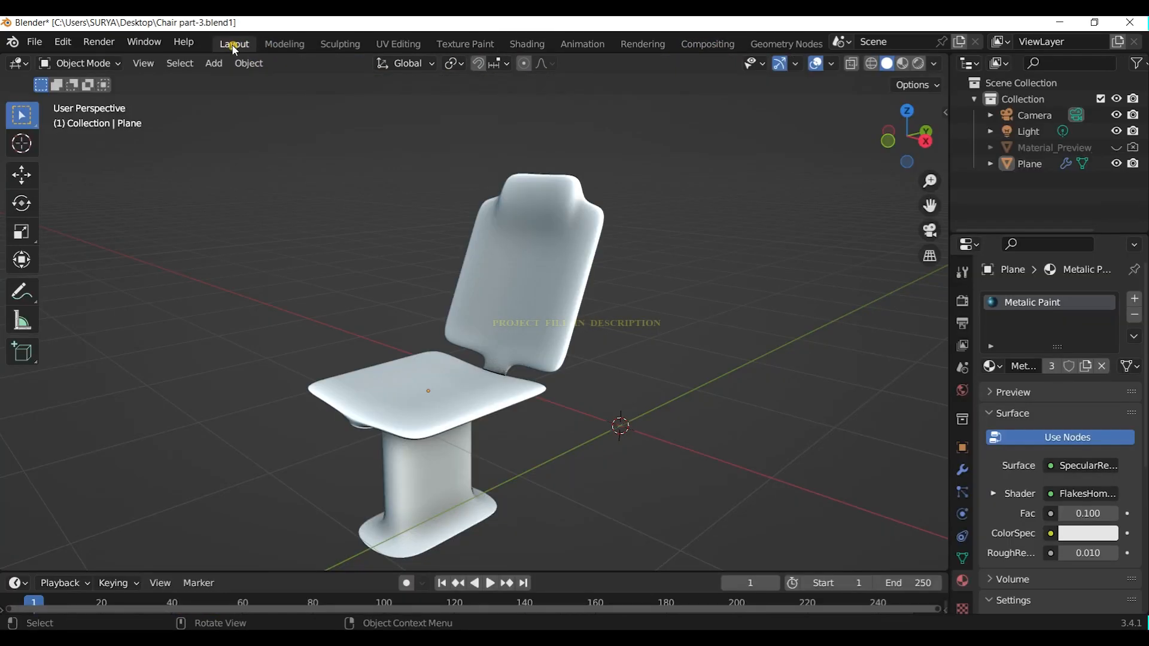
{"action": "left_click", "coordinate": [904, 64]}
{"action": "mouse_move", "coordinate": [930, 206]}
{"action": "left_mouse_down"}
{"action": "mouse_move", "coordinate": [914, 131]}
{"action": "mouse_move", "coordinate": [914, 166]}
{"action": "mouse_move", "coordinate": [641, 231]}
{"action": "left_mouse_up"}
{"action": "scroll", "coordinate": [825, 217], "scroll_direction": "down", "scroll_amount": 2}
Duplicate the chair twice along the X axis to form a row of three closely spaced chairs, leaving nothing selected
{"action": "left_click", "coordinate": [554, 229]}
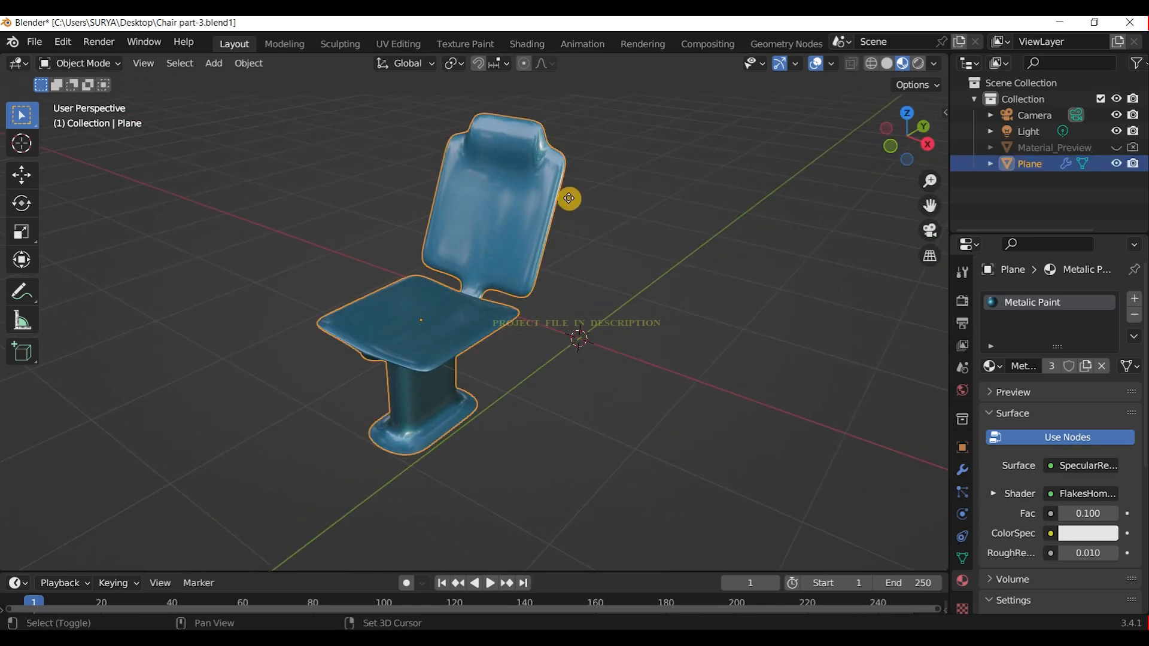
{"action": "key", "text": "shift+d"}
{"action": "left_click", "coordinate": [697, 255]}
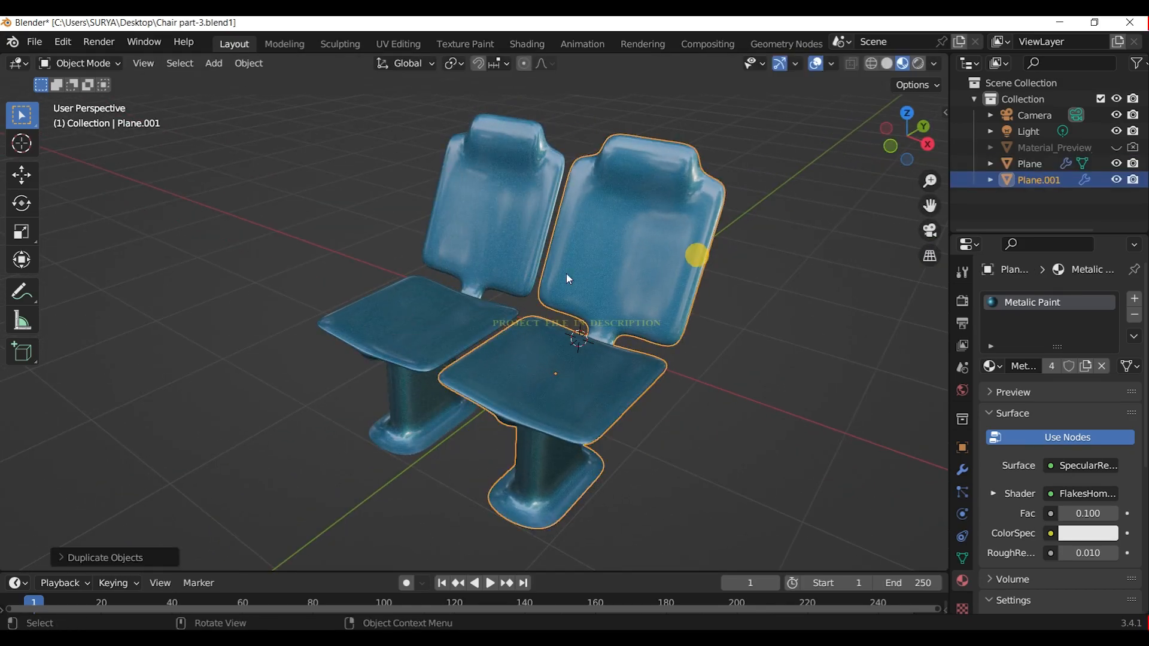
{"action": "scroll", "coordinate": [599, 299], "scroll_direction": "down", "scroll_amount": 2}
{"action": "key", "text": "shift+d"}
{"action": "key", "text": "x"}
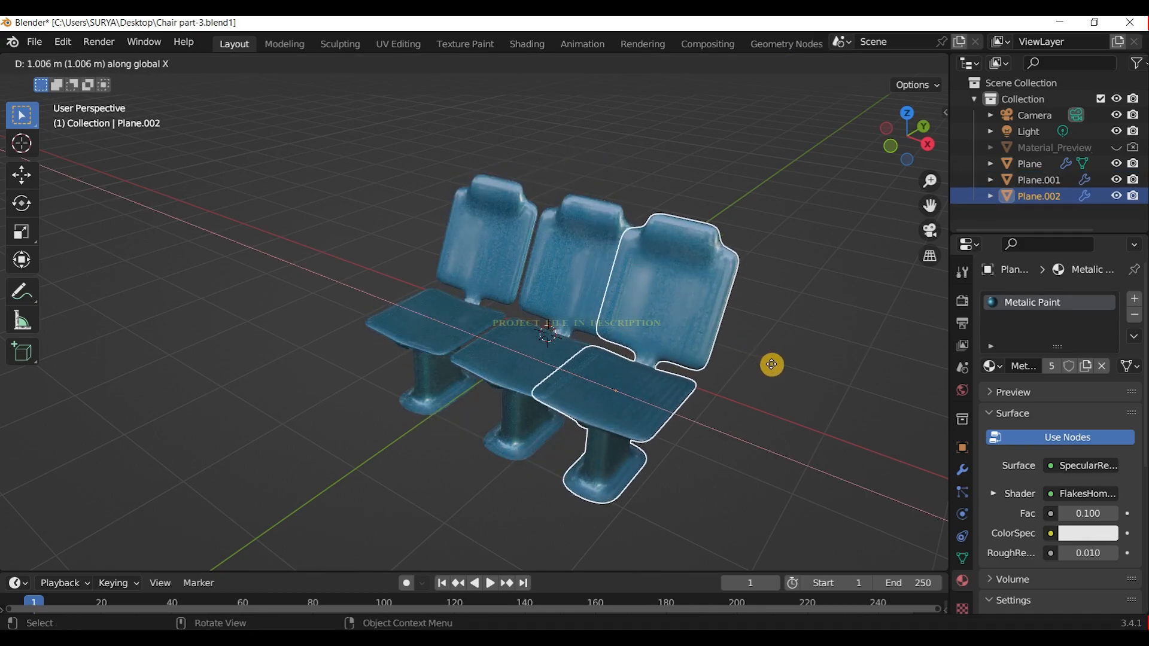
{"action": "left_click", "coordinate": [789, 379]}
{"action": "left_click", "coordinate": [767, 205]}
Save the row of three chairs to the current file and view the backs of the chairs
{"action": "left_click", "coordinate": [34, 42]}
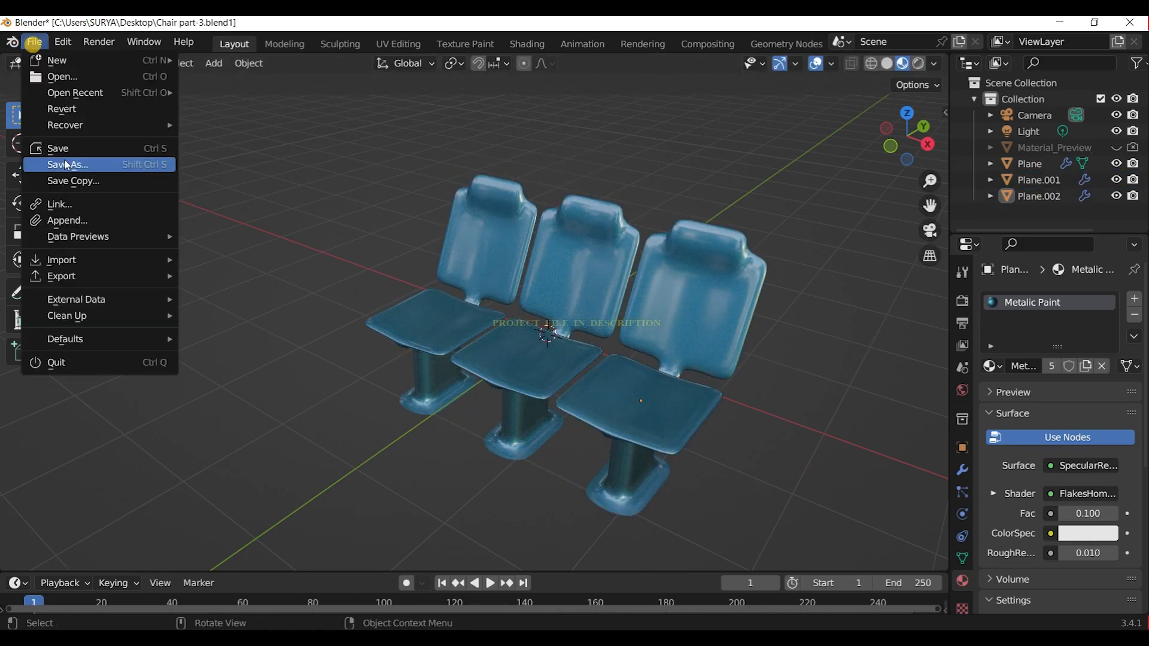
{"action": "left_click", "coordinate": [58, 148]}
{"action": "middle_click_drag", "start_coordinate": [736, 326], "coordinate": [227, 263]}
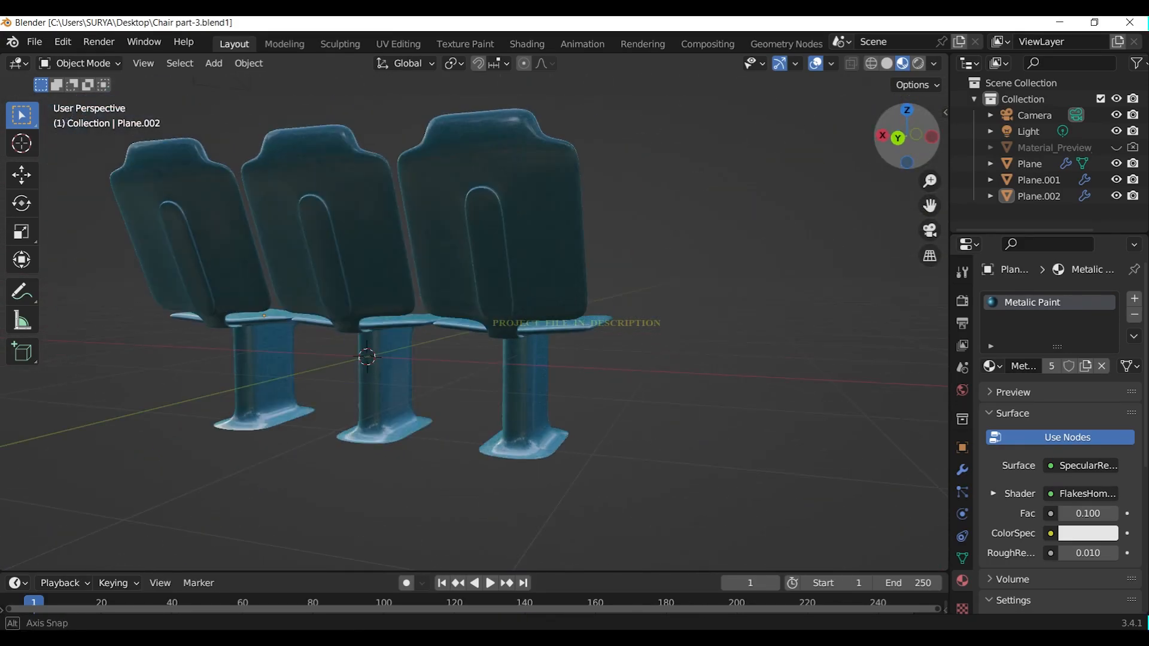
Switch the viewport to Solid shading and save the current file again
{"action": "left_click", "coordinate": [887, 64]}
{"action": "left_click_drag", "start_coordinate": [904, 129], "coordinate": [918, 135]}
{"action": "left_click", "coordinate": [34, 42]}
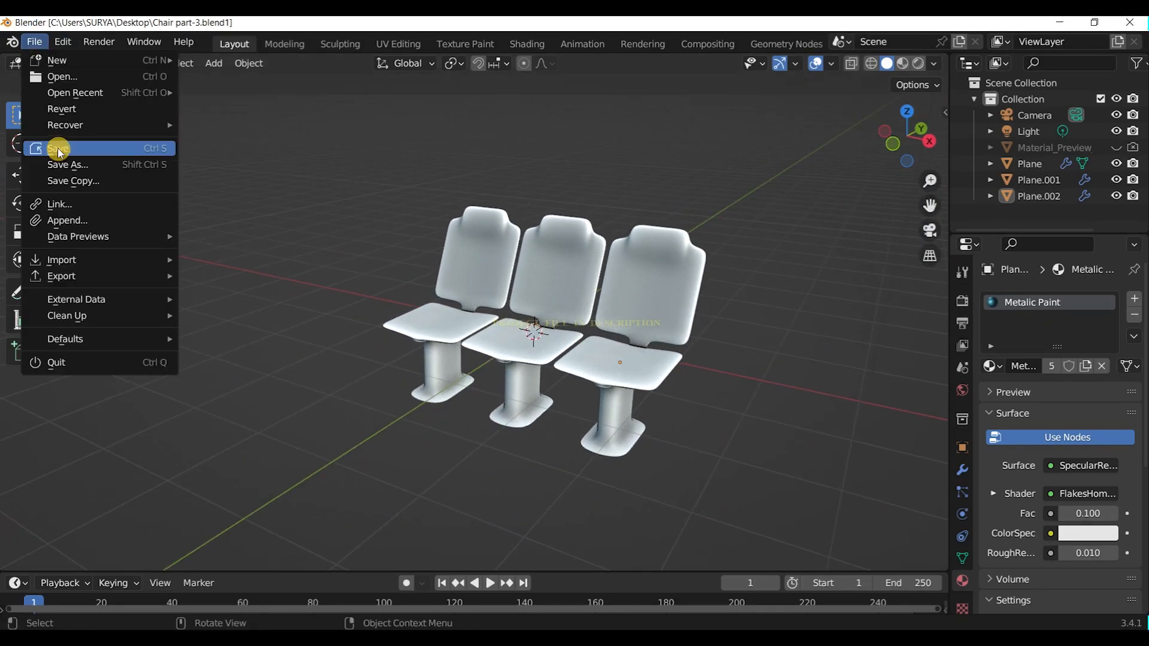
{"action": "left_click", "coordinate": [57, 147]}
{"action": "left_click", "coordinate": [34, 42]}
{"action": "left_click", "coordinate": [57, 149]}
Examine the row of chairs from several sides in Solid shading, briefly checking the mesh in Edit Mode before returning to Object Mode
{"action": "scroll", "coordinate": [807, 180], "scroll_direction": "up", "scroll_amount": 2}
{"action": "left_click_drag", "start_coordinate": [906, 135], "coordinate": [745, 126]}
{"action": "left_click", "coordinate": [110, 72]}
{"action": "left_click", "coordinate": [90, 97]}
{"action": "left_click_drag", "start_coordinate": [930, 156], "coordinate": [803, 211]}
{"action": "left_click", "coordinate": [79, 63]}
{"action": "left_click", "coordinate": [90, 80]}
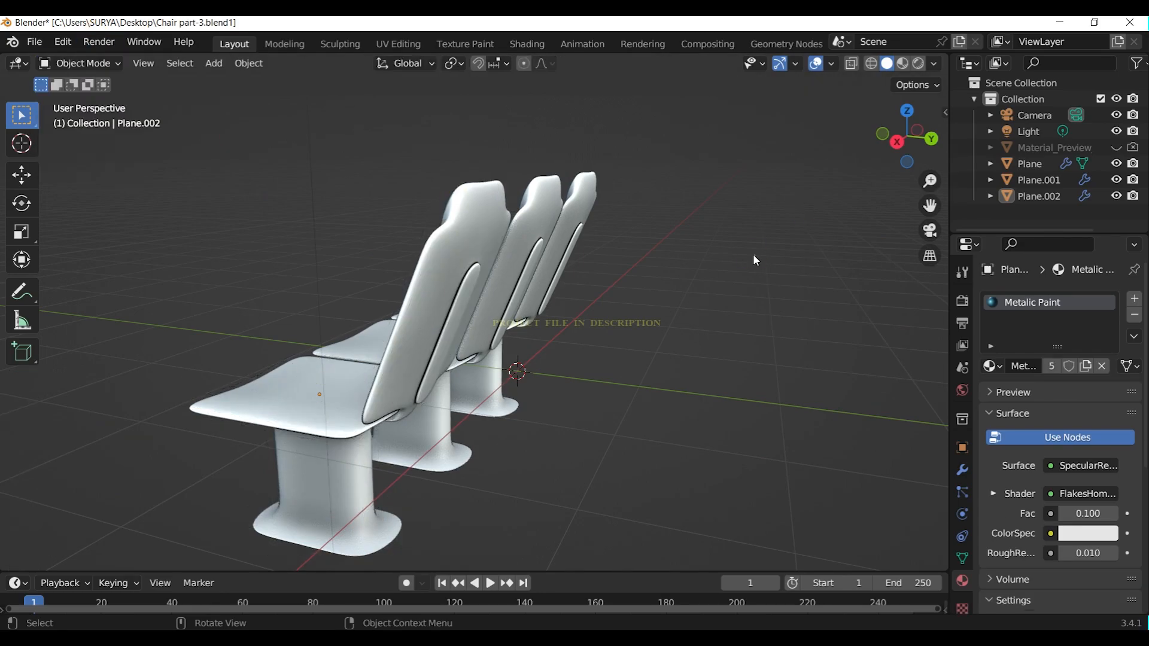
{"action": "scroll", "coordinate": [755, 259], "scroll_direction": "down", "scroll_amount": 3}
{"action": "mouse_move", "coordinate": [910, 128]}
{"action": "left_mouse_down"}
{"action": "mouse_move", "coordinate": [957, 136]}
{"action": "mouse_move", "coordinate": [958, 147]}
{"action": "left_mouse_up"}
{"action": "scroll", "coordinate": [907, 125], "scroll_direction": "up", "scroll_amount": 1}
Show the row of chairs in Material Preview and frame it through the scene camera
{"action": "left_click", "coordinate": [901, 63]}
{"action": "left_click_drag", "start_coordinate": [909, 108], "coordinate": [925, 114]}
{"action": "left_click_drag", "start_coordinate": [930, 206], "coordinate": [929, 205]}
{"action": "key", "text": "KP_0"}
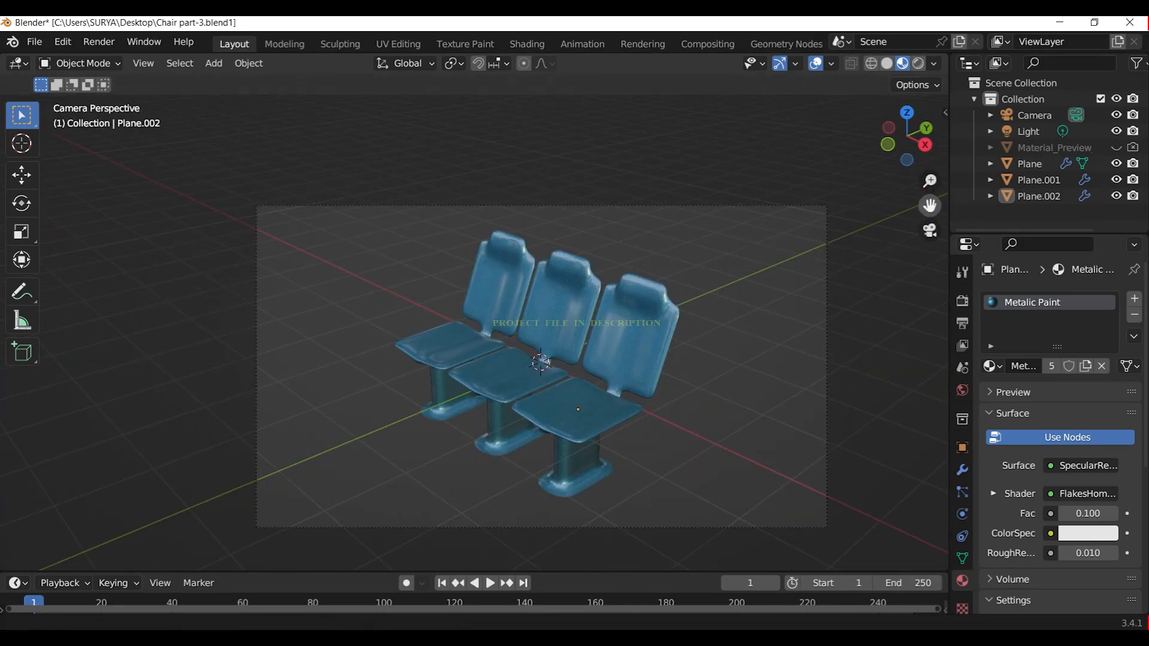
{"action": "scroll", "coordinate": [907, 149], "scroll_direction": "up", "scroll_amount": 3}
{"action": "mouse_move", "coordinate": [929, 205]}
{"action": "left_mouse_down"}
{"action": "mouse_move", "coordinate": [887, 185]}
{"action": "mouse_move", "coordinate": [933, 205]}
{"action": "mouse_move", "coordinate": [922, 201]}
{"action": "left_mouse_up"}
{"action": "scroll", "coordinate": [941, 206], "scroll_direction": "down", "scroll_amount": 2}
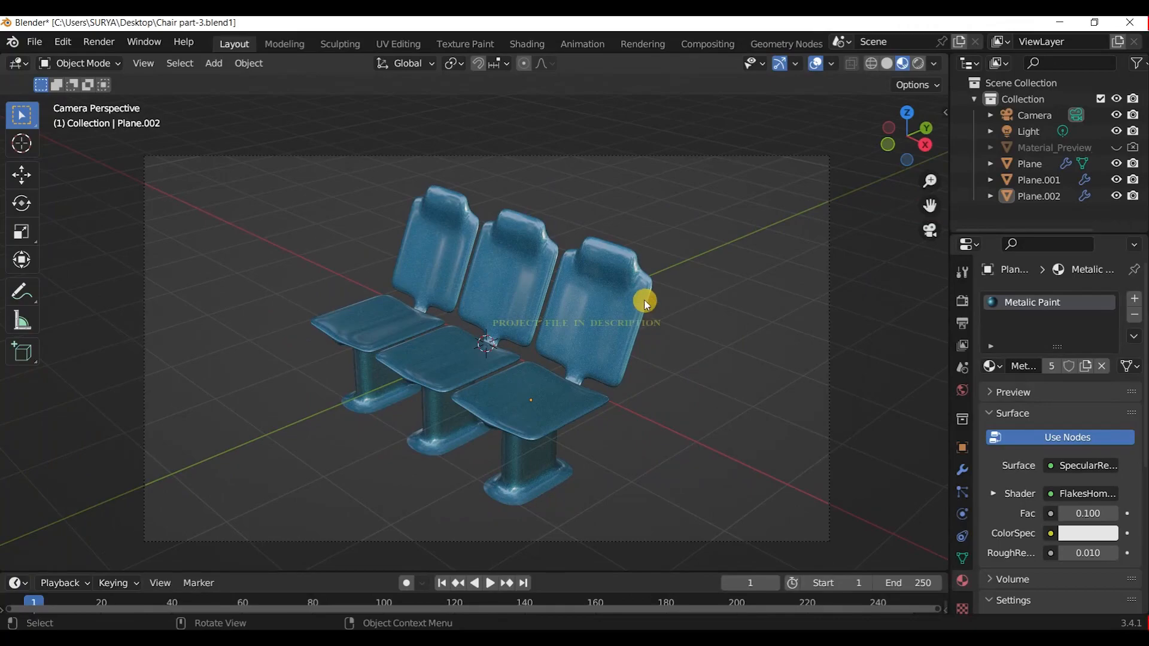
Present the three chairs in a fullscreen viewport with the gizmos and overlays hidden, with the row centered
{"action": "scroll", "coordinate": [543, 400], "scroll_direction": "up", "scroll_amount": 2}
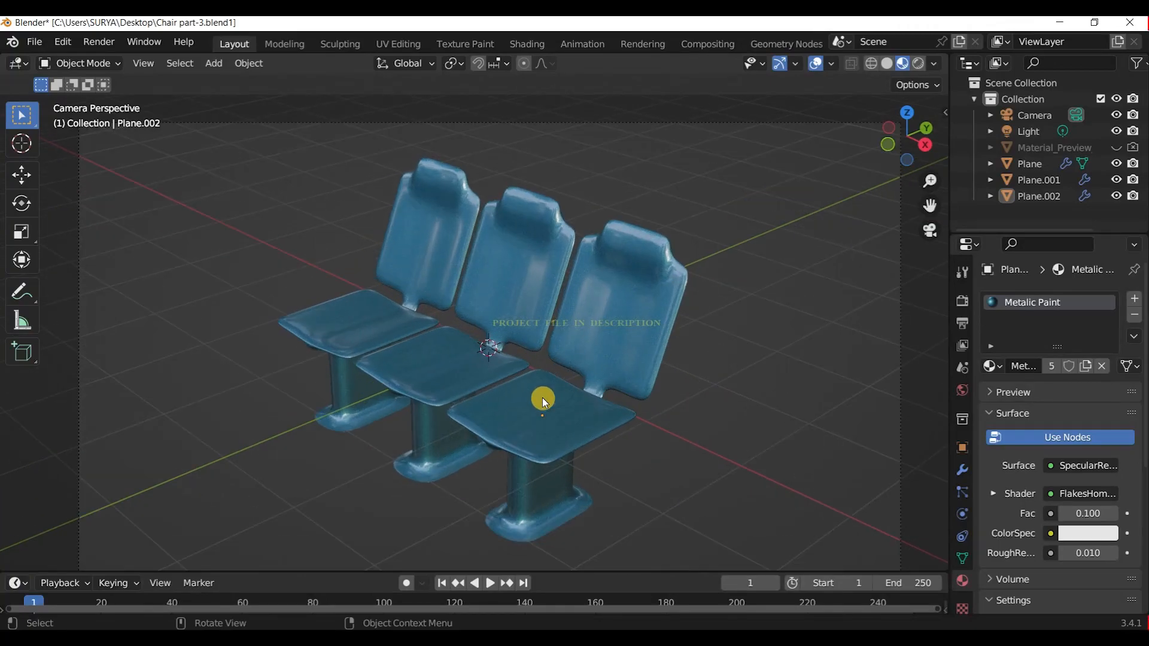
{"action": "scroll", "coordinate": [493, 440], "scroll_direction": "down", "scroll_amount": 2}
{"action": "scroll", "coordinate": [492, 453], "scroll_direction": "up", "scroll_amount": 4}
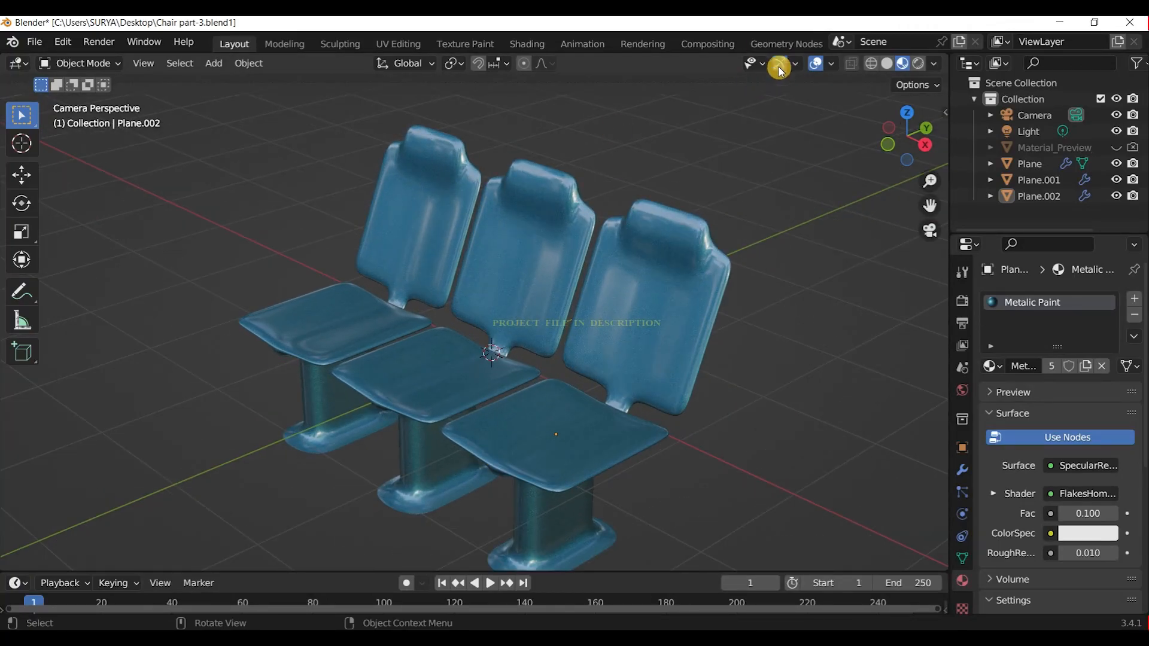
{"action": "key", "text": "ctrl+alt+space"}
{"action": "middle_click_drag", "start_coordinate": [708, 443], "coordinate": [655, 396], "text": "shift"}
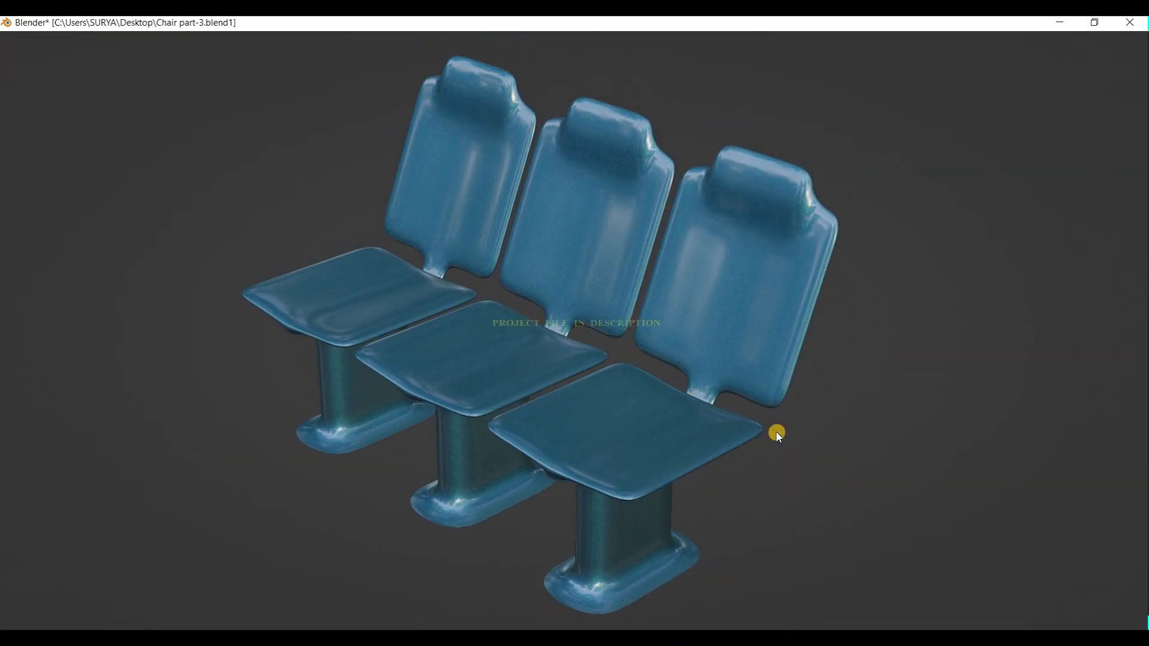